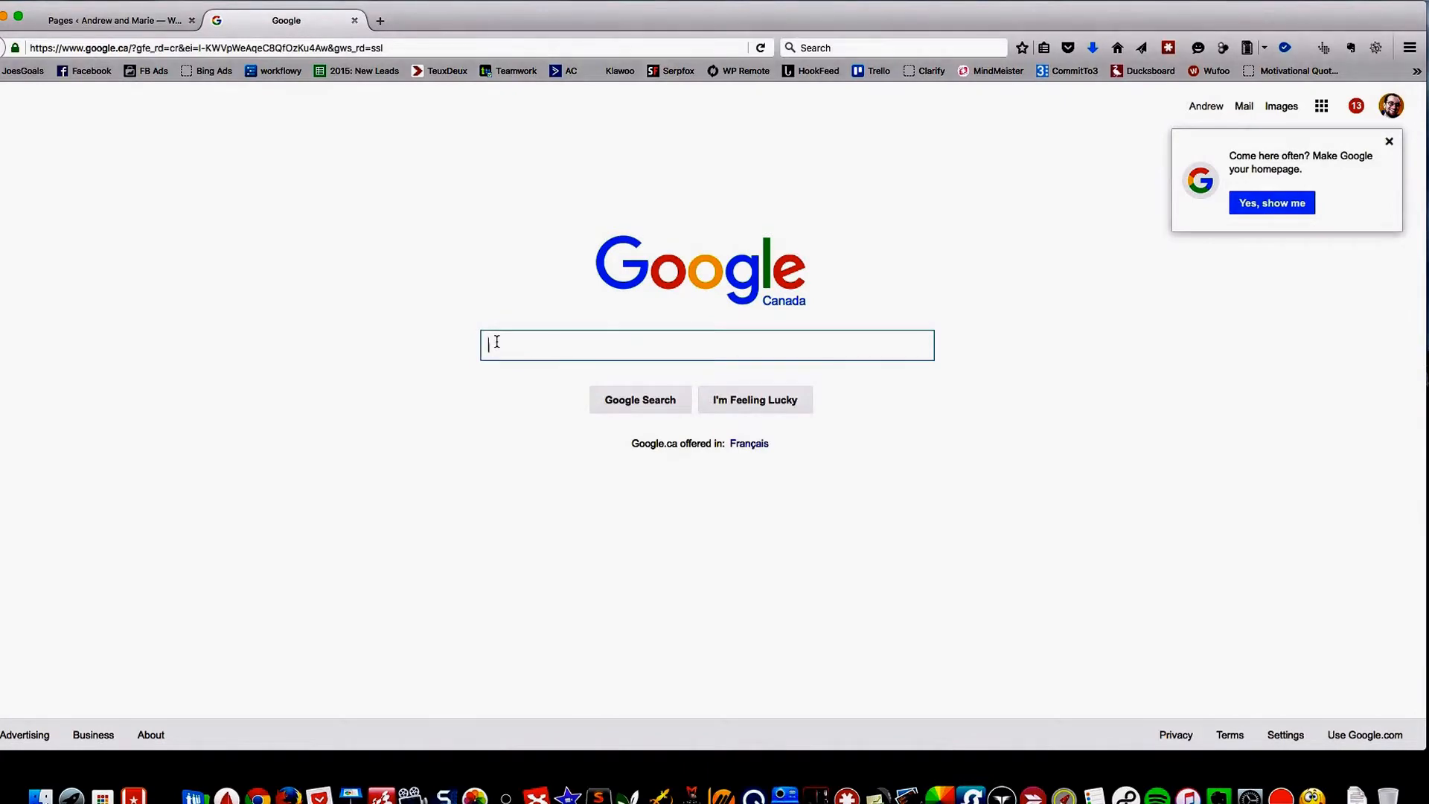
- Search Google for "snagit" and open the Snagit pricing page on the TechSmith site
{"action": "type", "text": "snagit"}
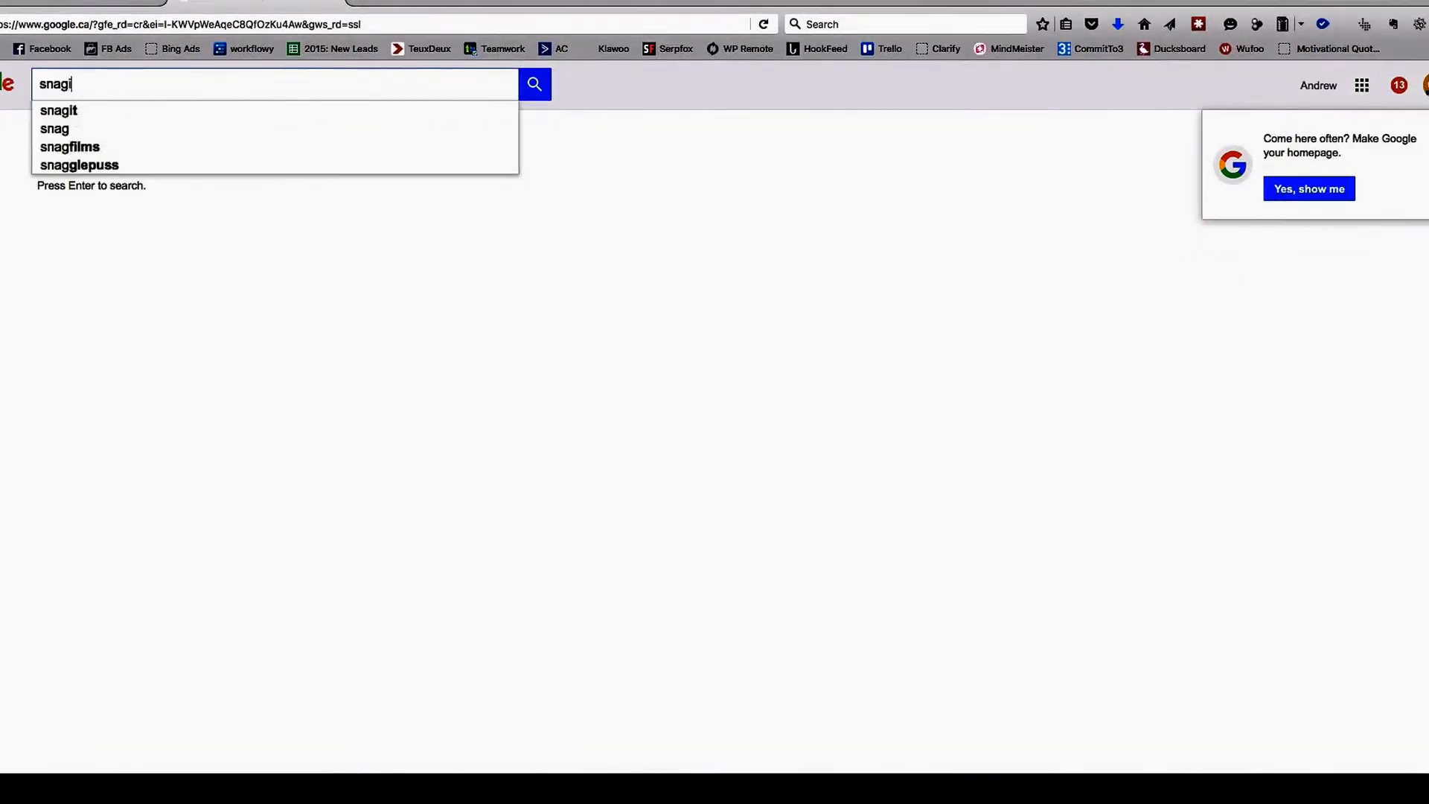
{"action": "key", "text": "Return"}
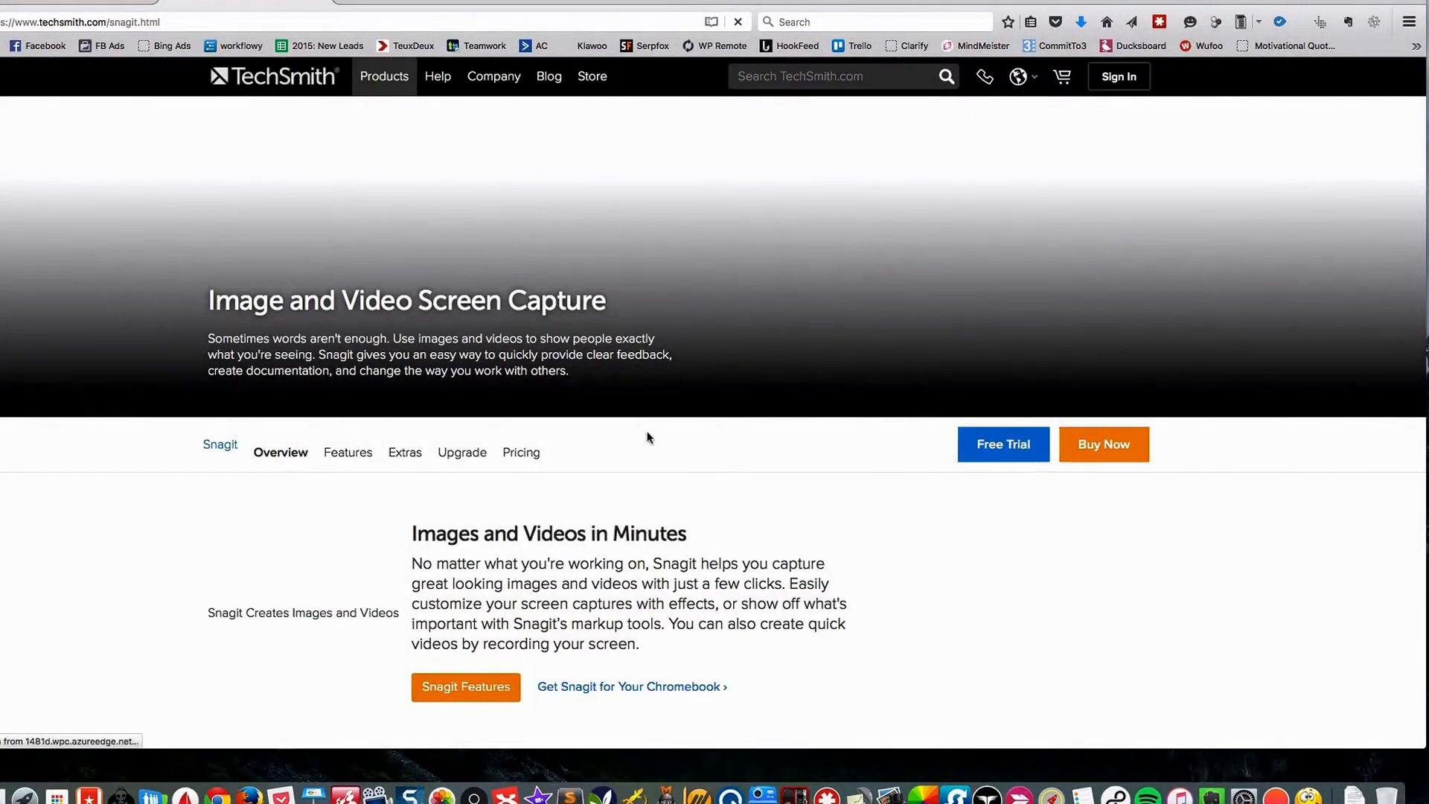
{"action": "left_click", "coordinate": [521, 454]}
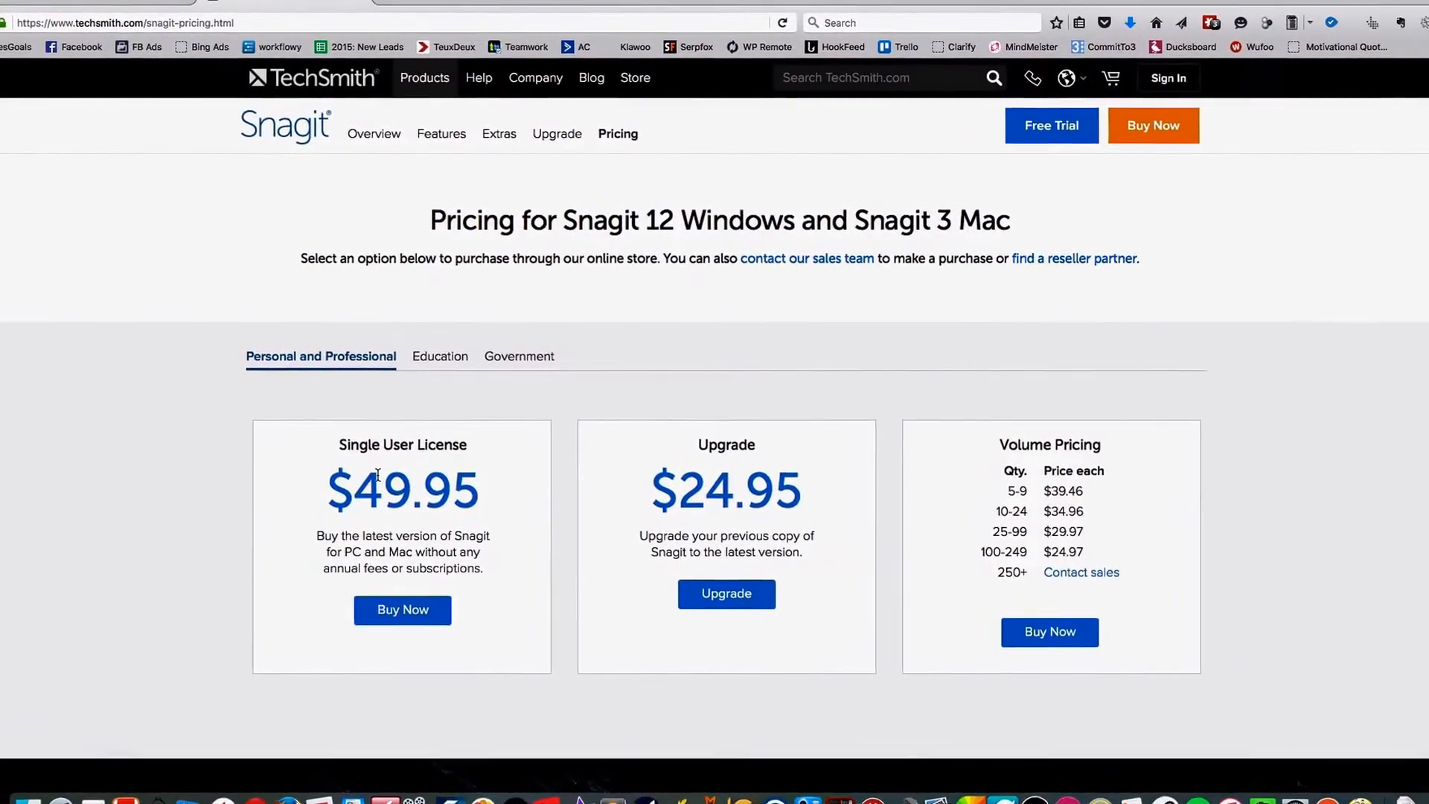
- Search for "jing" in a new browser tab and open TechSmith's Jing page
{"action": "left_click", "coordinate": [393, 2]}
{"action": "type", "text": "jing"}
{"action": "key", "text": "Return"}
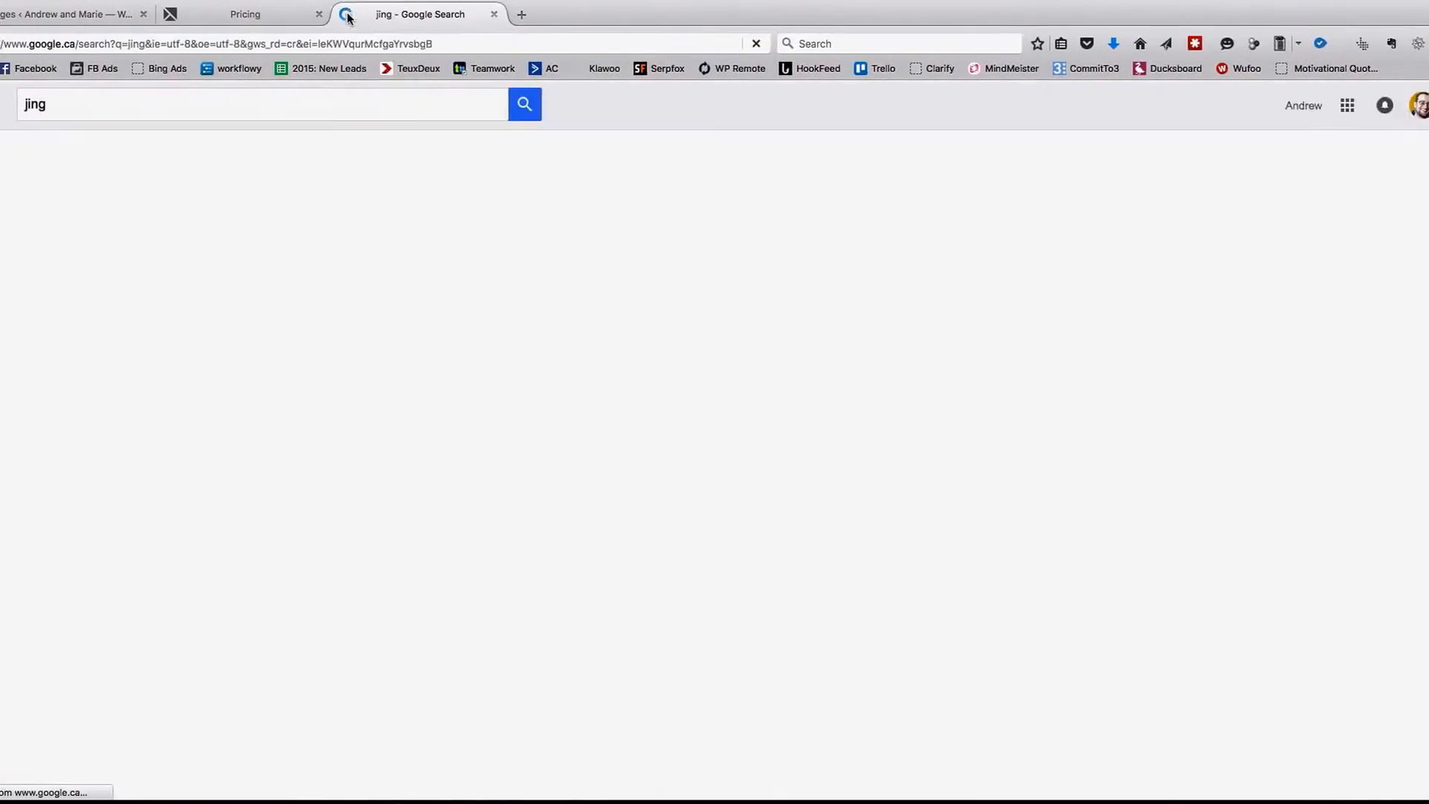
{"action": "left_click", "coordinate": [215, 236]}
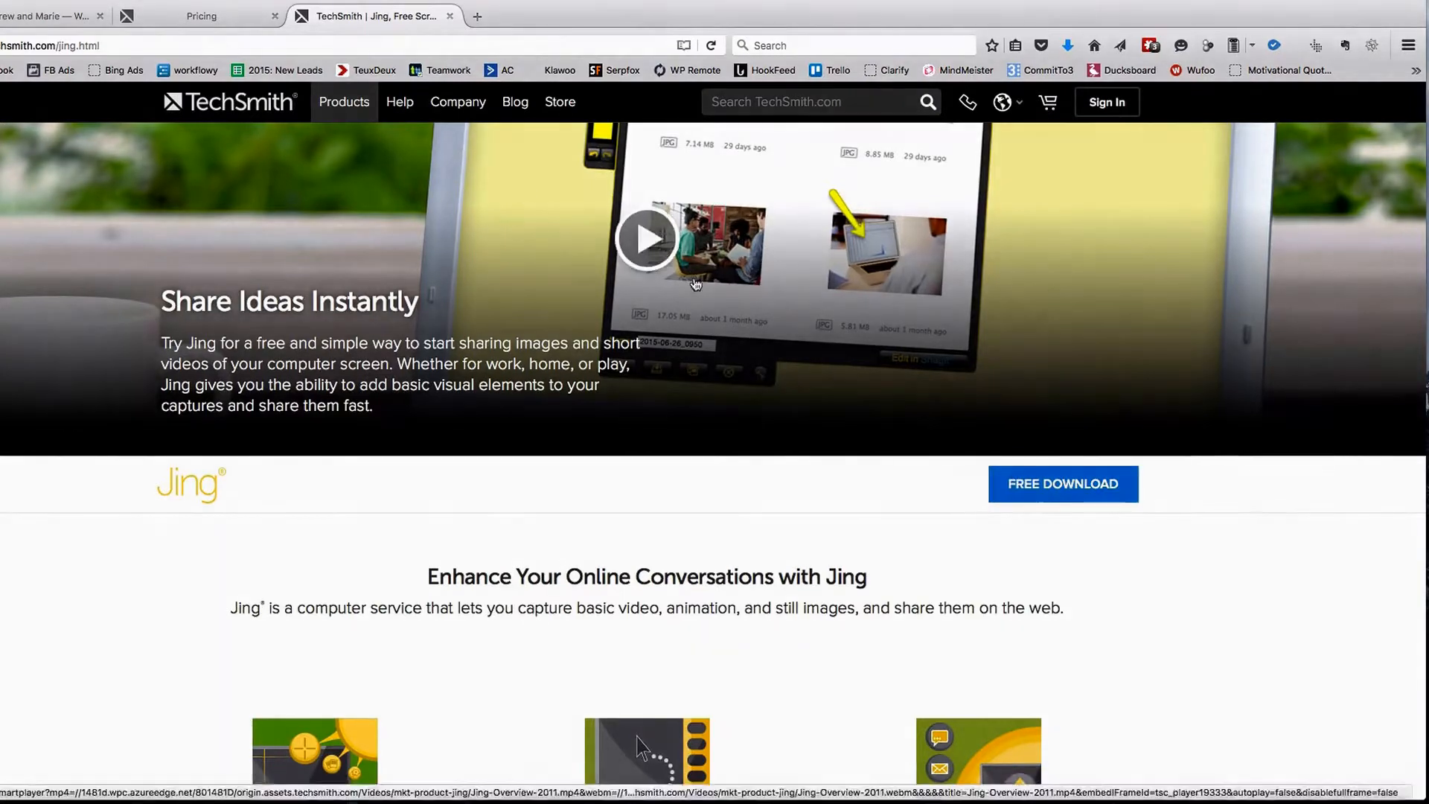
- Return to the Snagit pricing page and capture an area of about 812 x 767 pixels covering its heading and the first two pricing boxes
{"action": "left_click", "coordinate": [201, 21]}
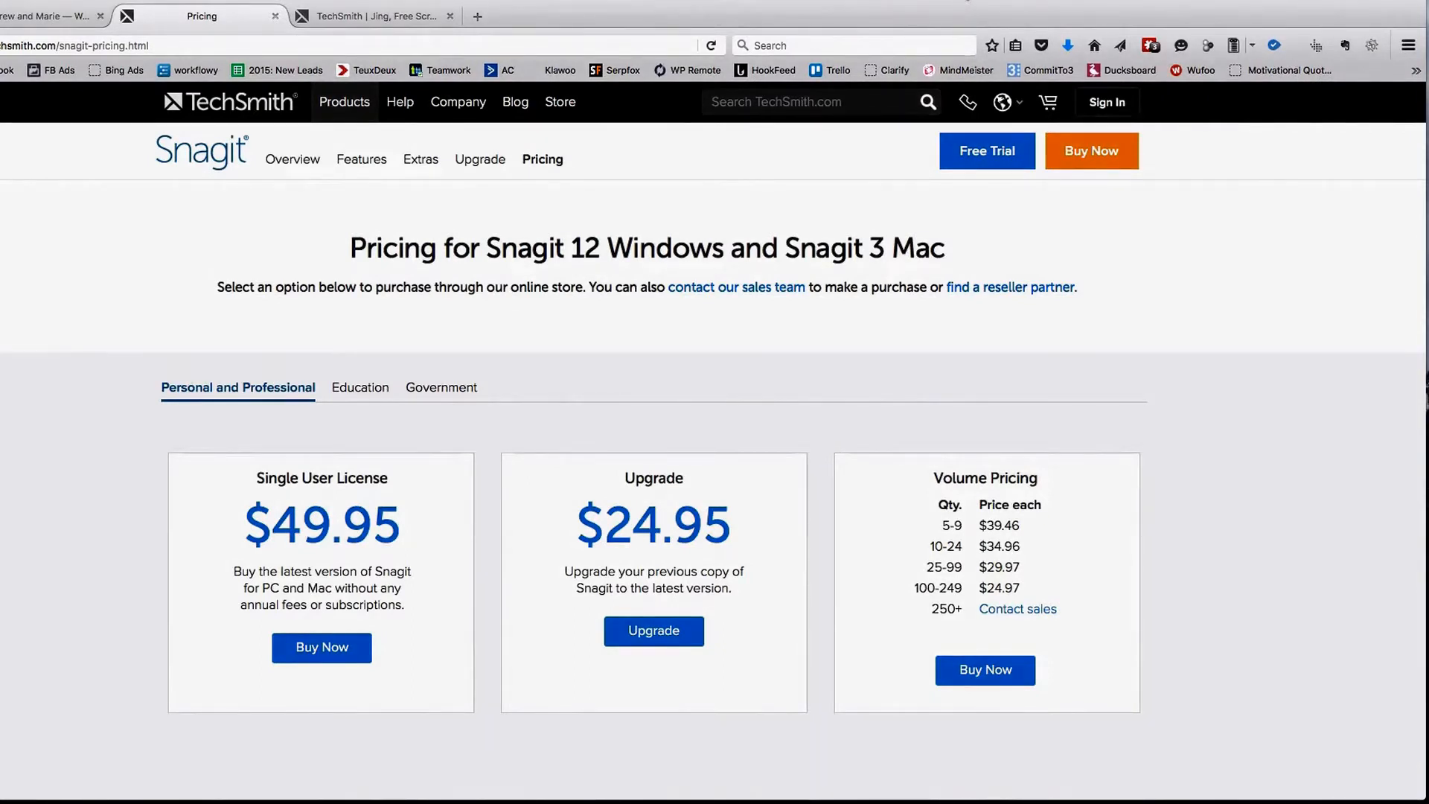
{"action": "mouse_move", "coordinate": [1426, 119]}
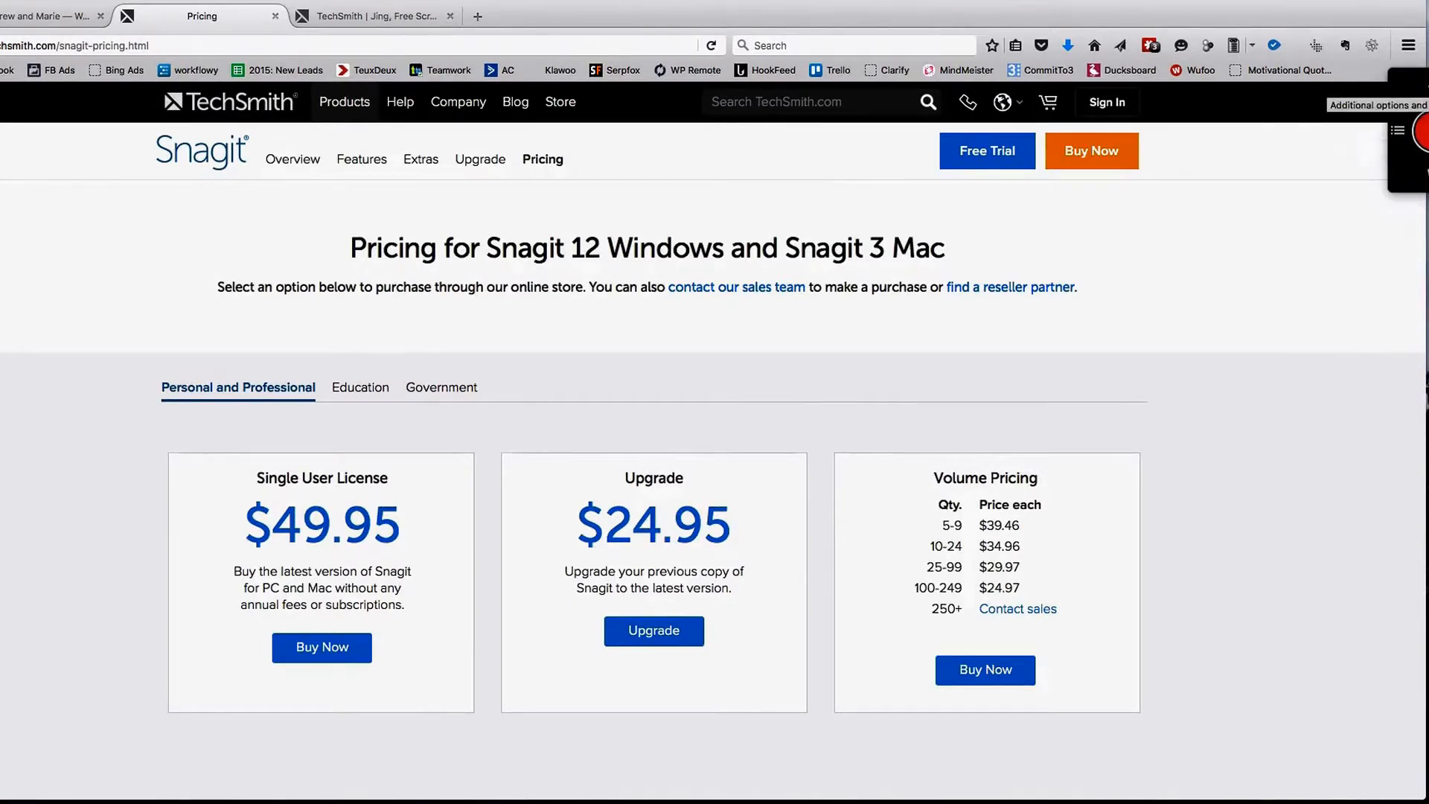
{"action": "left_click", "coordinate": [1397, 130]}
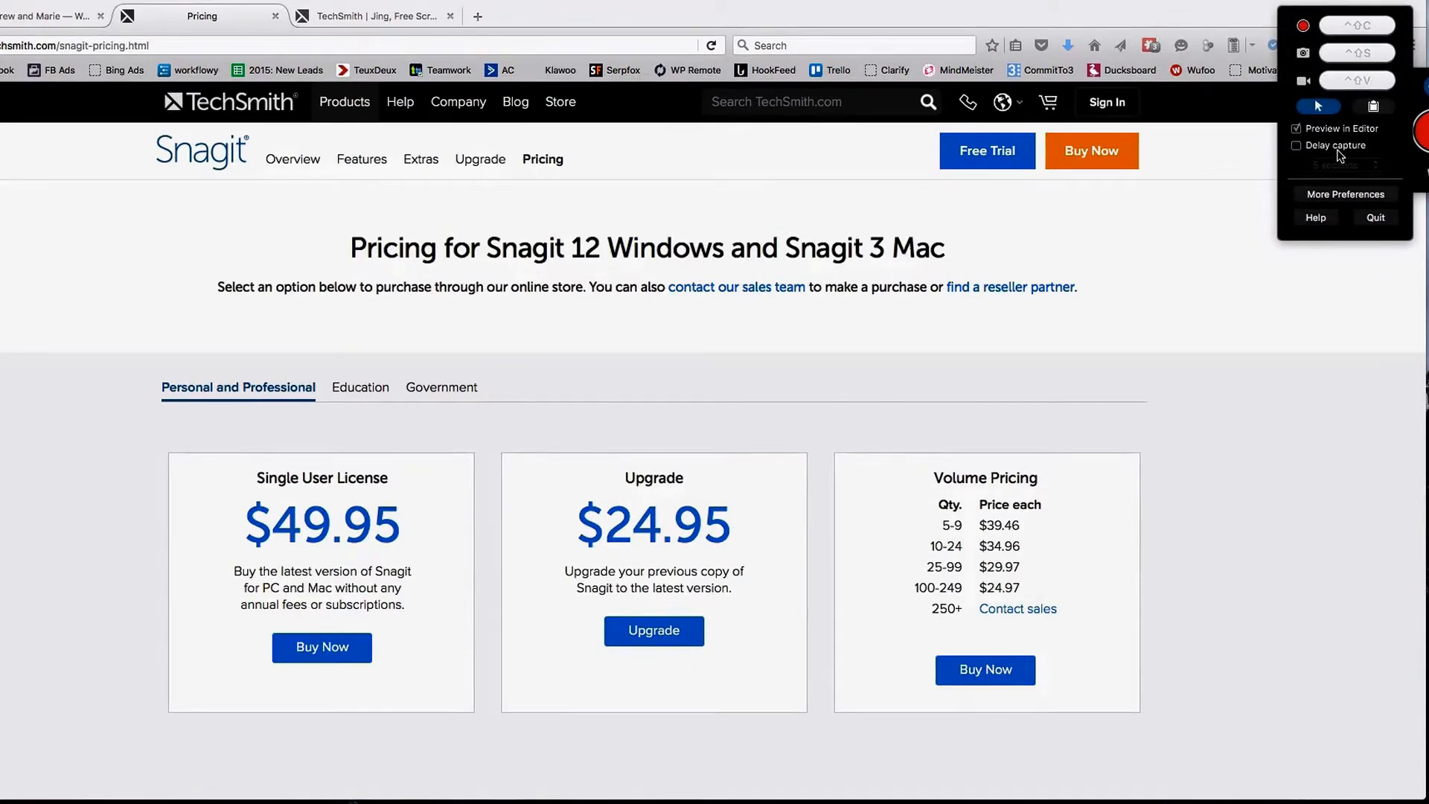
{"action": "left_click", "coordinate": [1368, 216]}
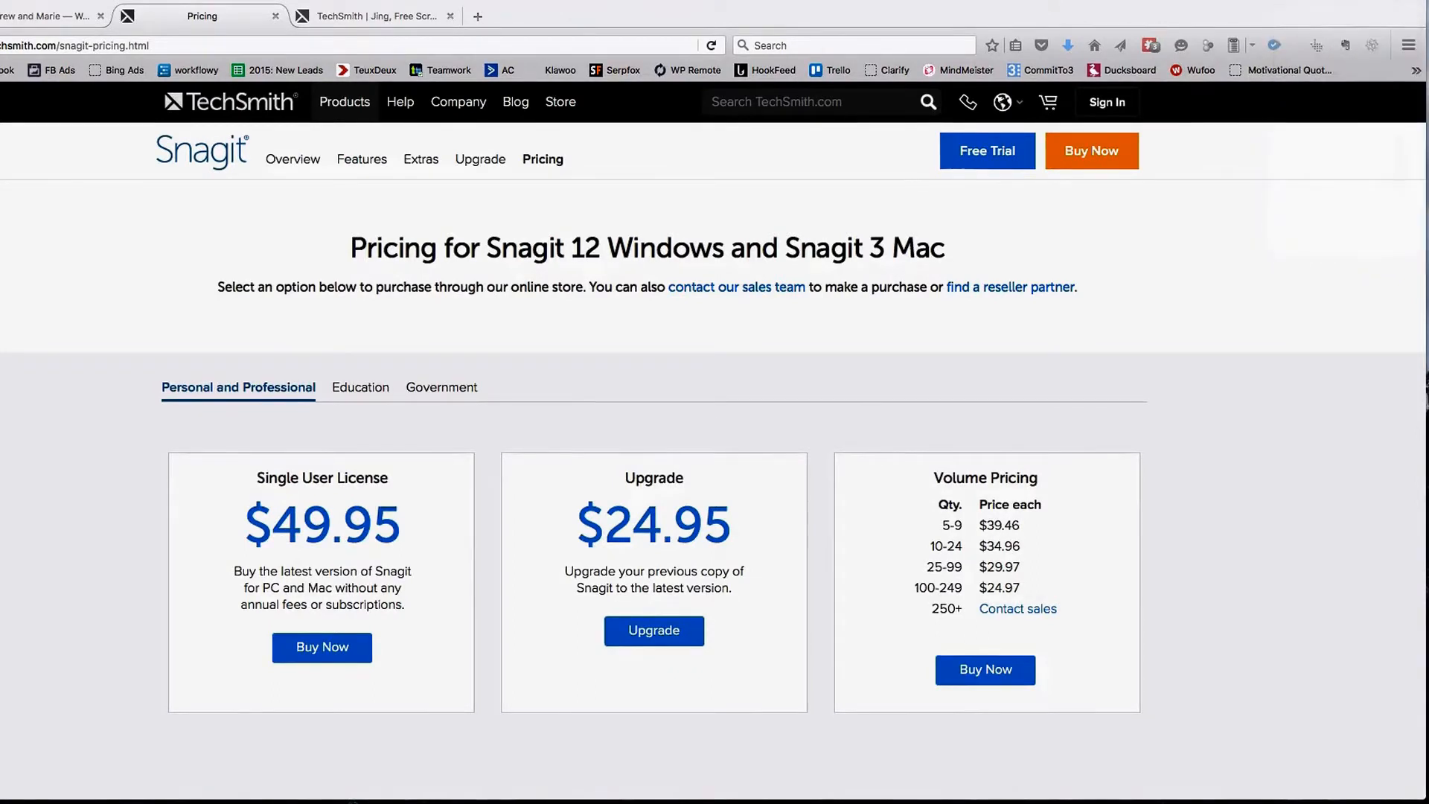
{"action": "key", "text": "Escape"}
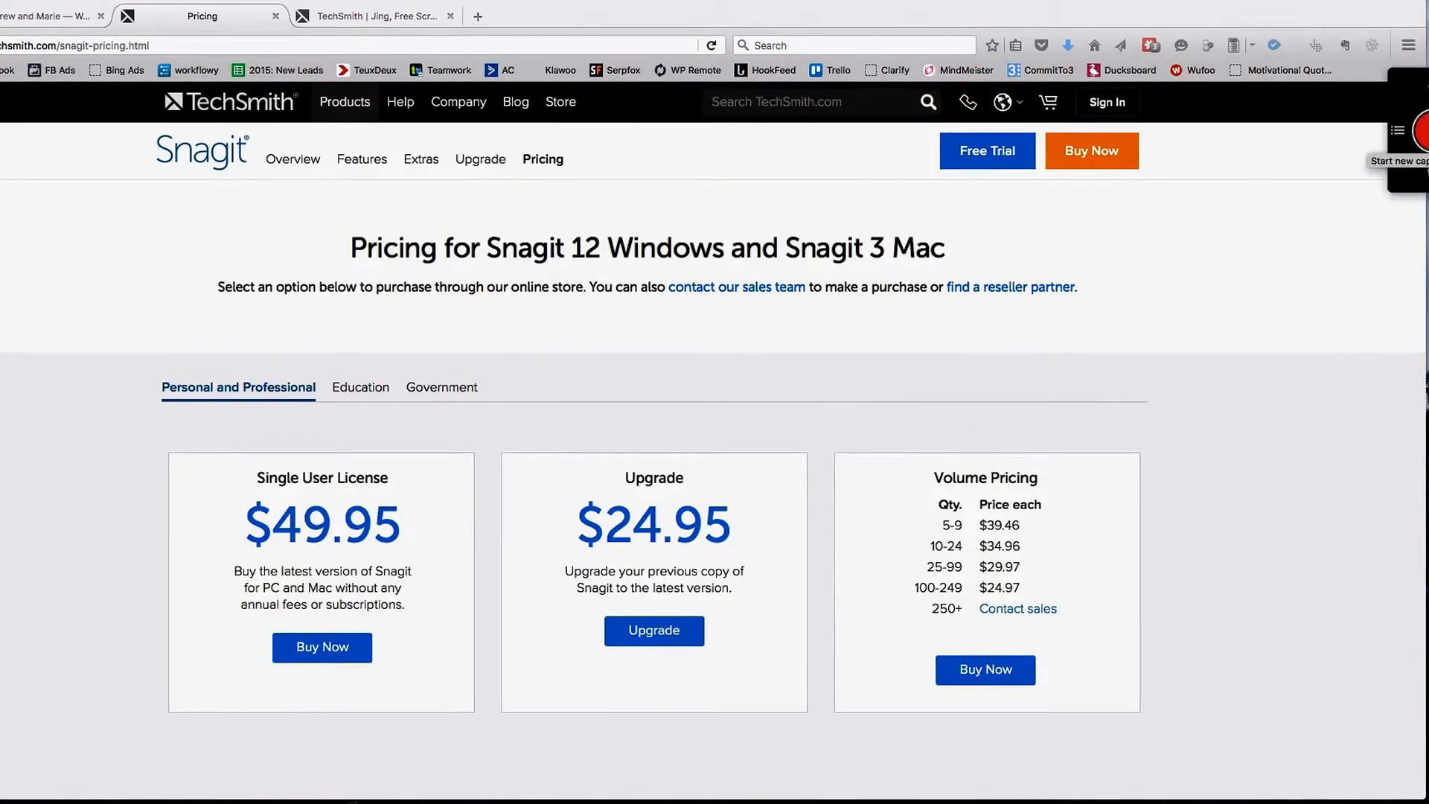
{"action": "left_click", "coordinate": [1420, 132]}
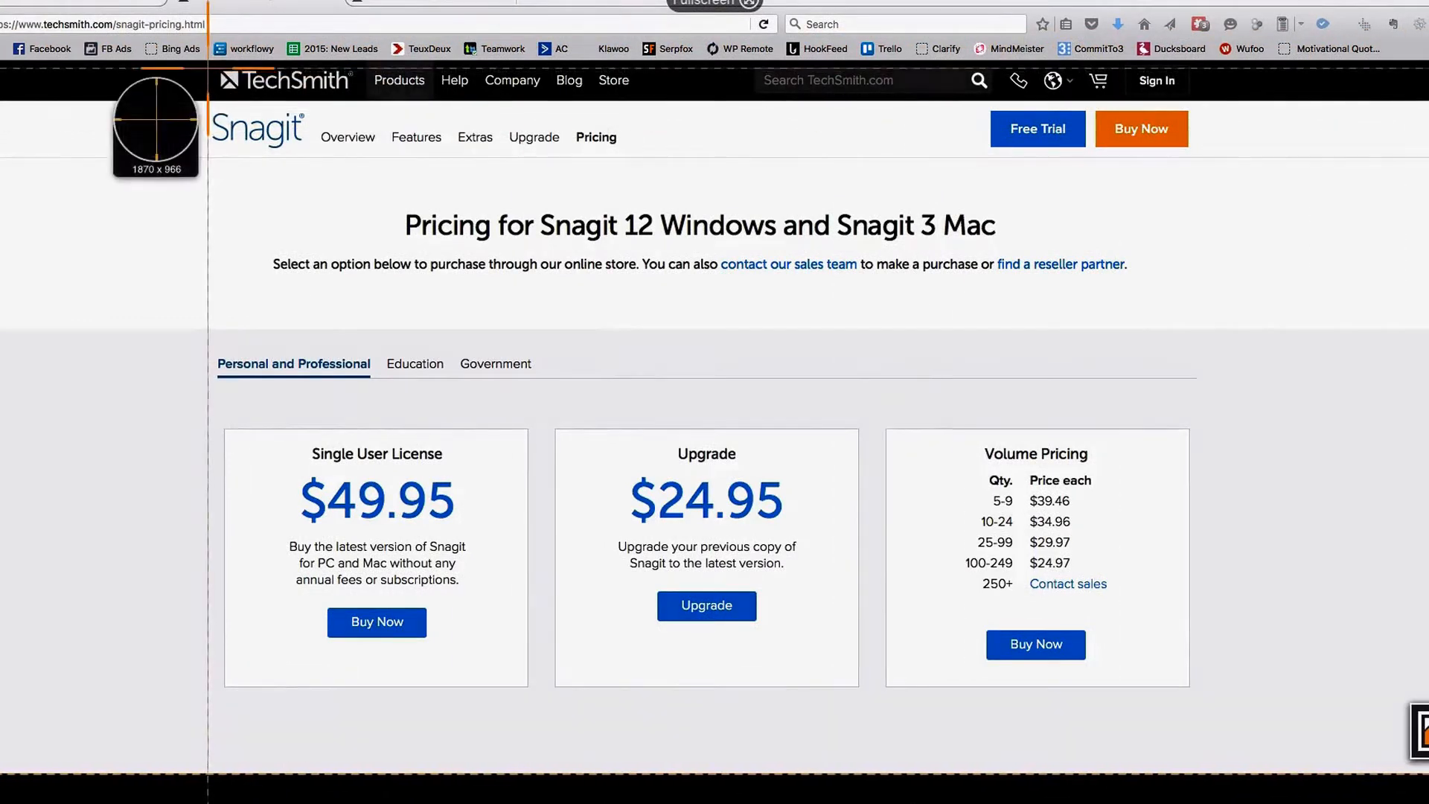
{"action": "left_click_drag", "start_coordinate": [207, 67], "coordinate": [879, 703]}
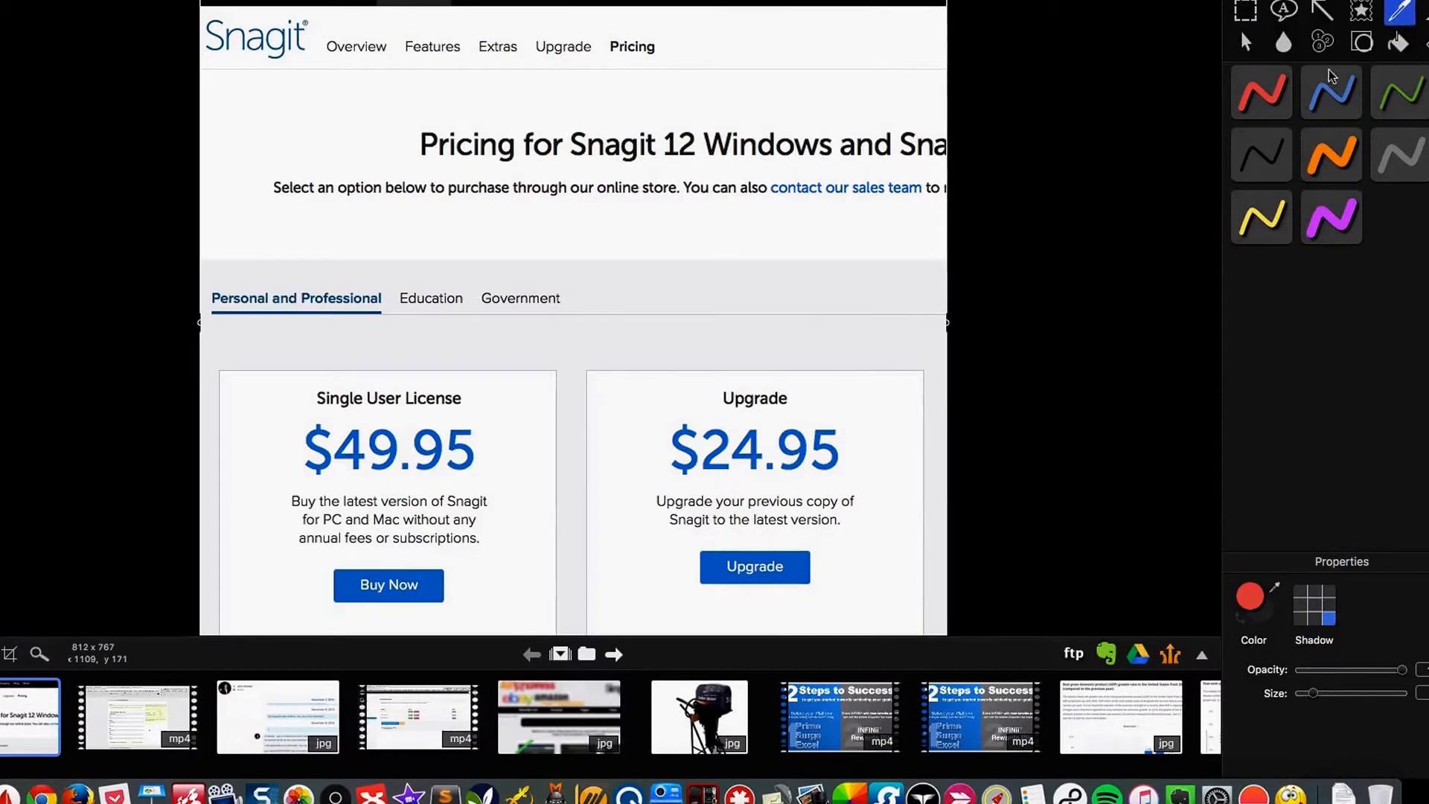
- Draw a wavy red vertical pen stroke through the end of the pricing heading in the captured image
{"action": "left_click", "coordinate": [1276, 95]}
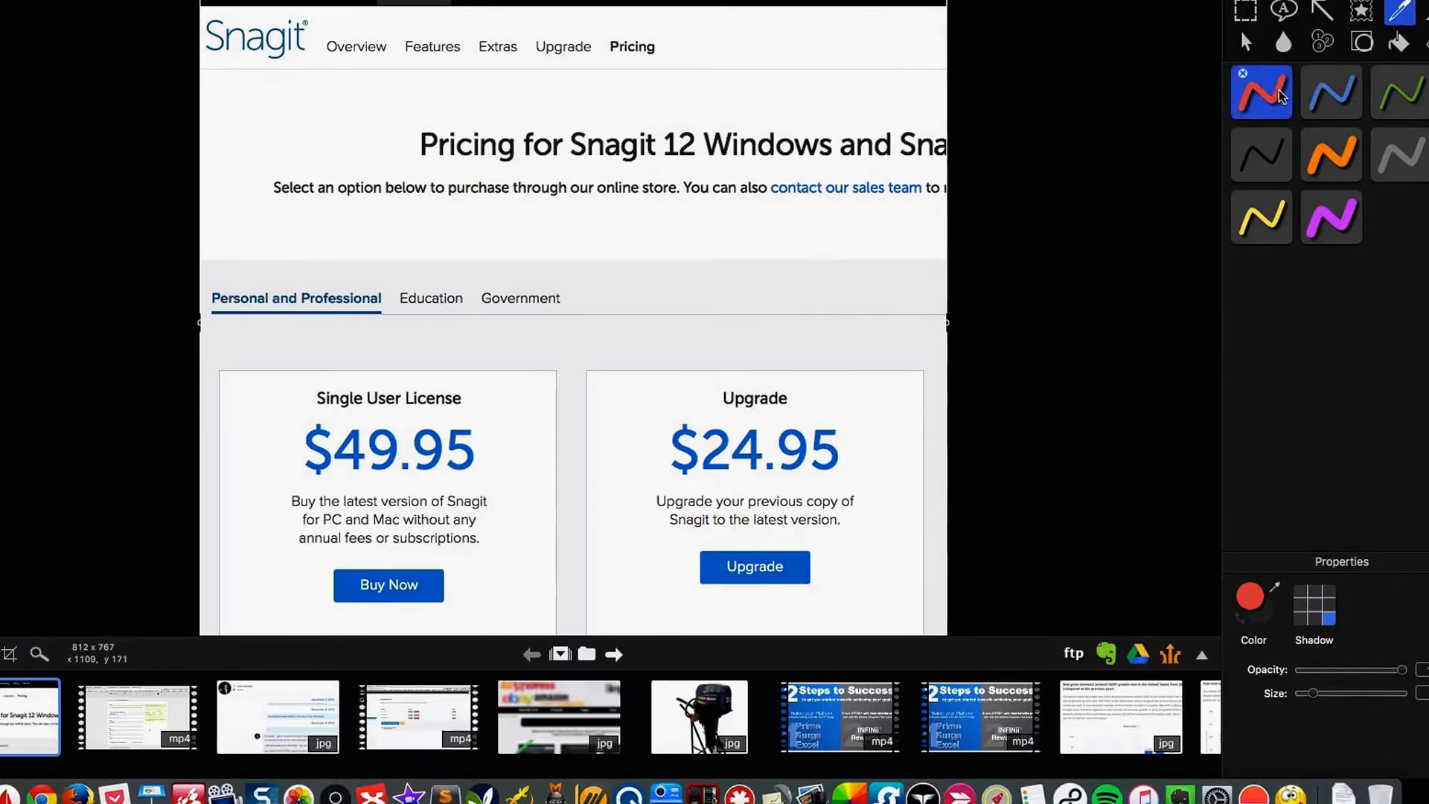
{"action": "left_click", "coordinate": [1312, 110]}
{"action": "left_click", "coordinate": [1342, 152]}
{"action": "left_click", "coordinate": [1241, 103]}
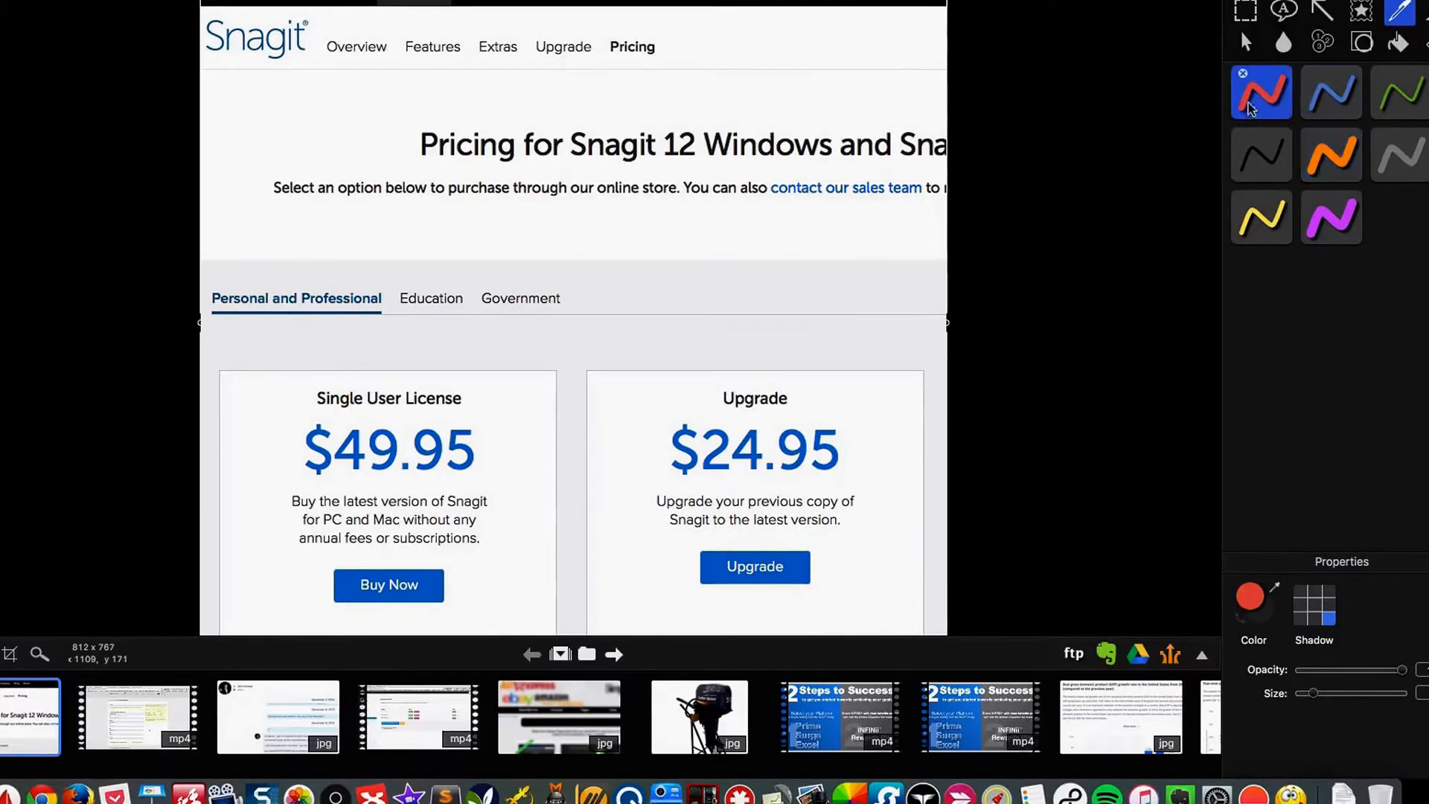
{"action": "mouse_move", "coordinate": [909, 94]}
{"action": "left_mouse_down"}
{"action": "mouse_move", "coordinate": [866, 124]}
{"action": "mouse_move", "coordinate": [893, 302]}
{"action": "left_mouse_up"}
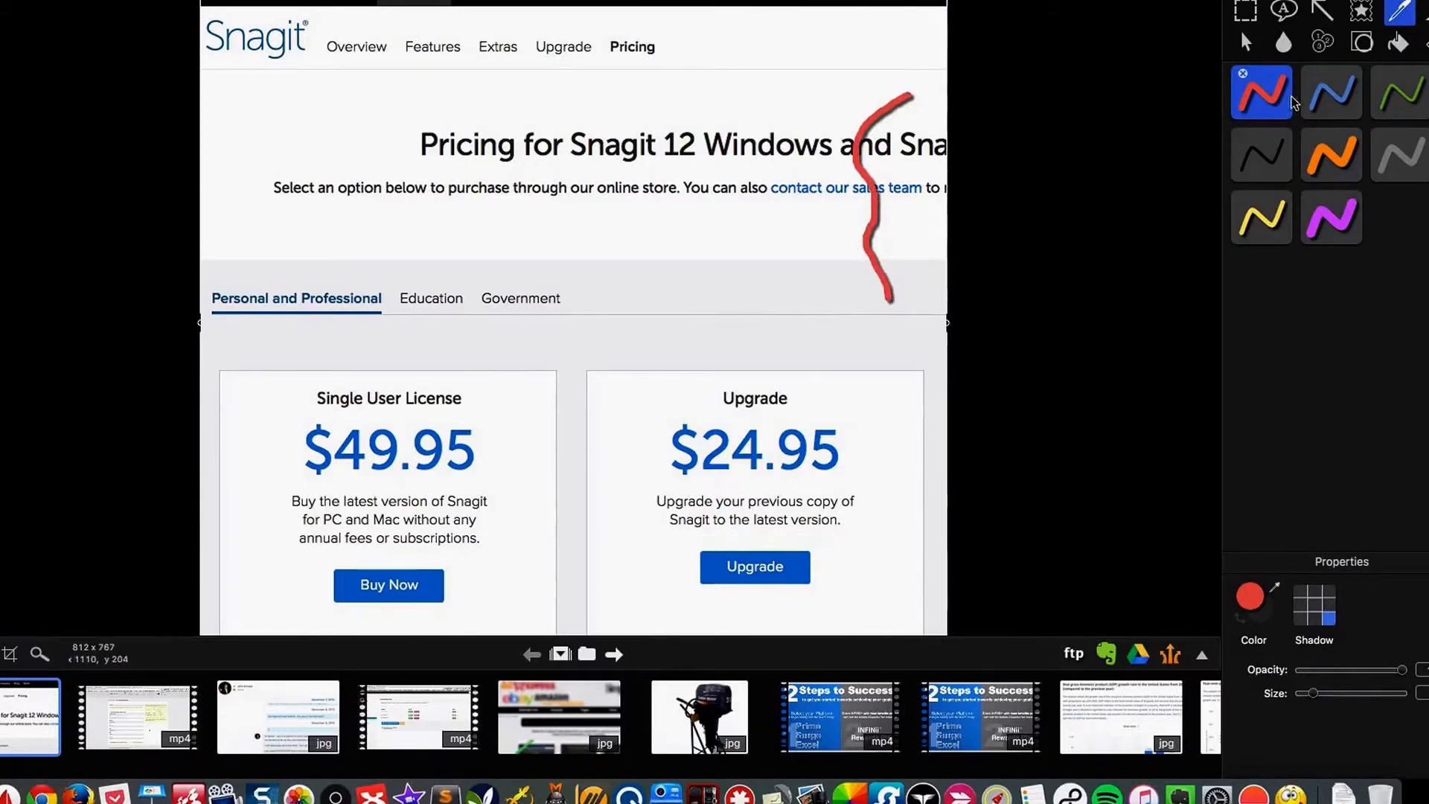
- Blur the $49.95 price in the Single User License box with overlapping blur areas
{"action": "left_click", "coordinate": [1288, 48]}
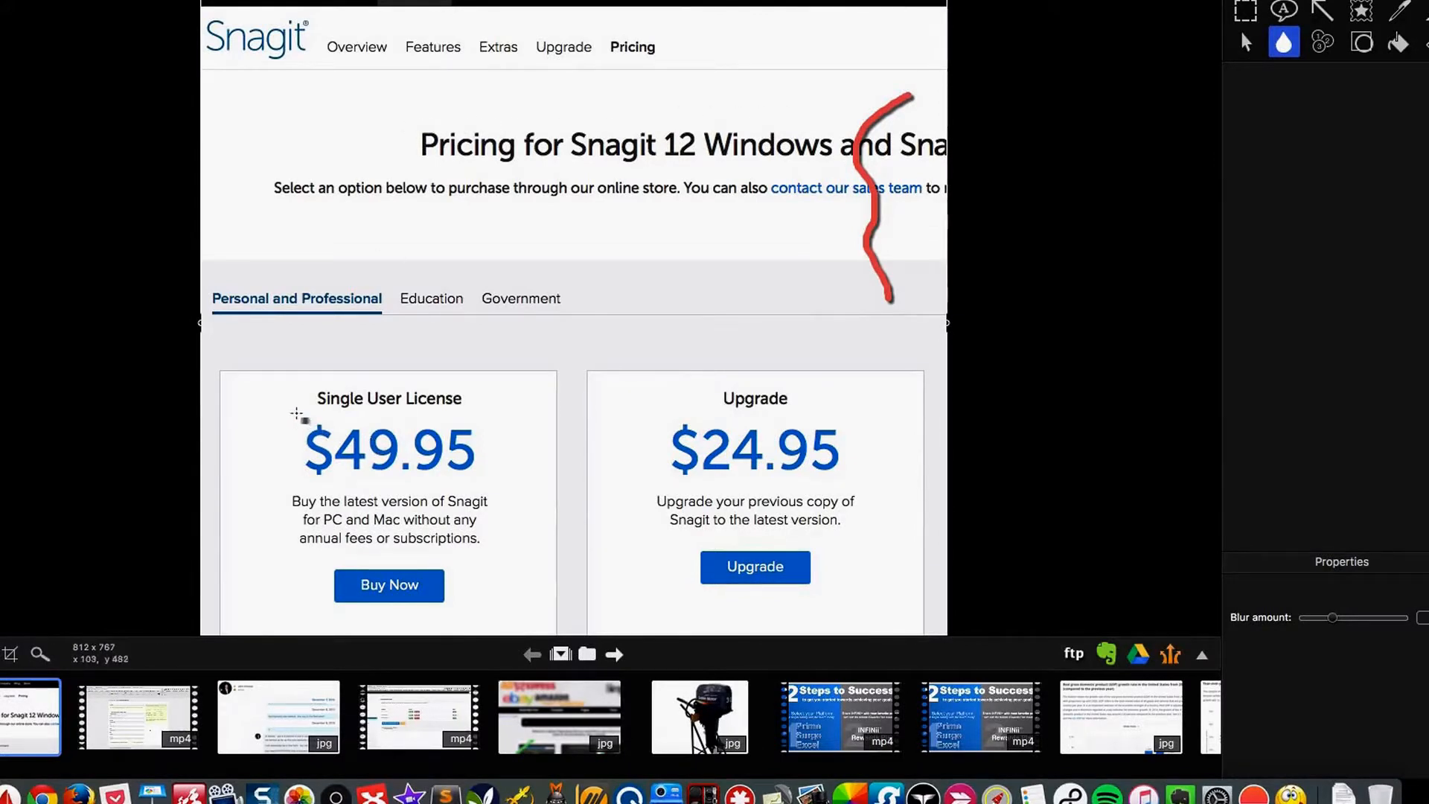
{"action": "left_click_drag", "start_coordinate": [287, 416], "coordinate": [503, 486]}
{"action": "scroll", "coordinate": [506, 486], "scroll_direction": "down", "scroll_amount": 1}
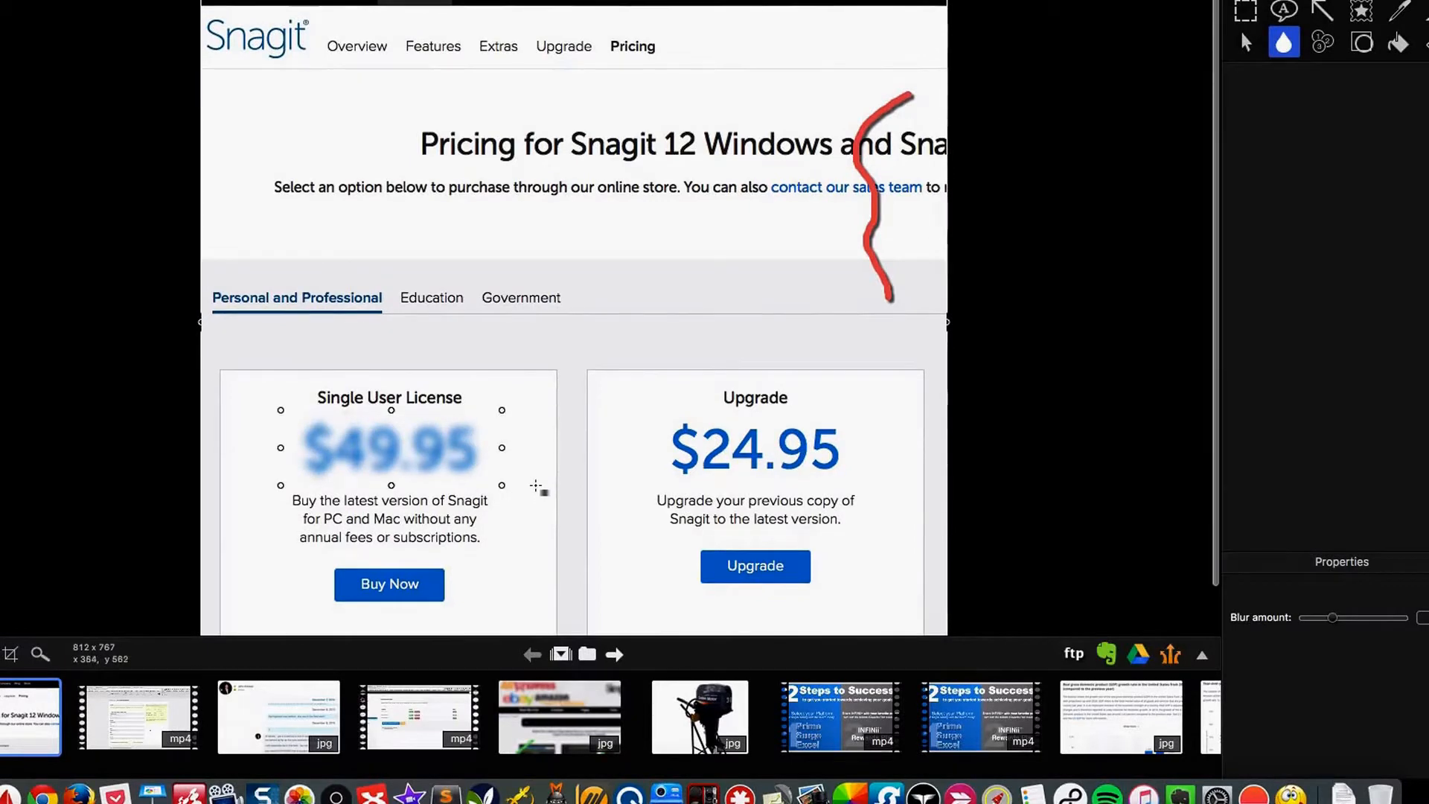
{"action": "left_click", "coordinate": [536, 486]}
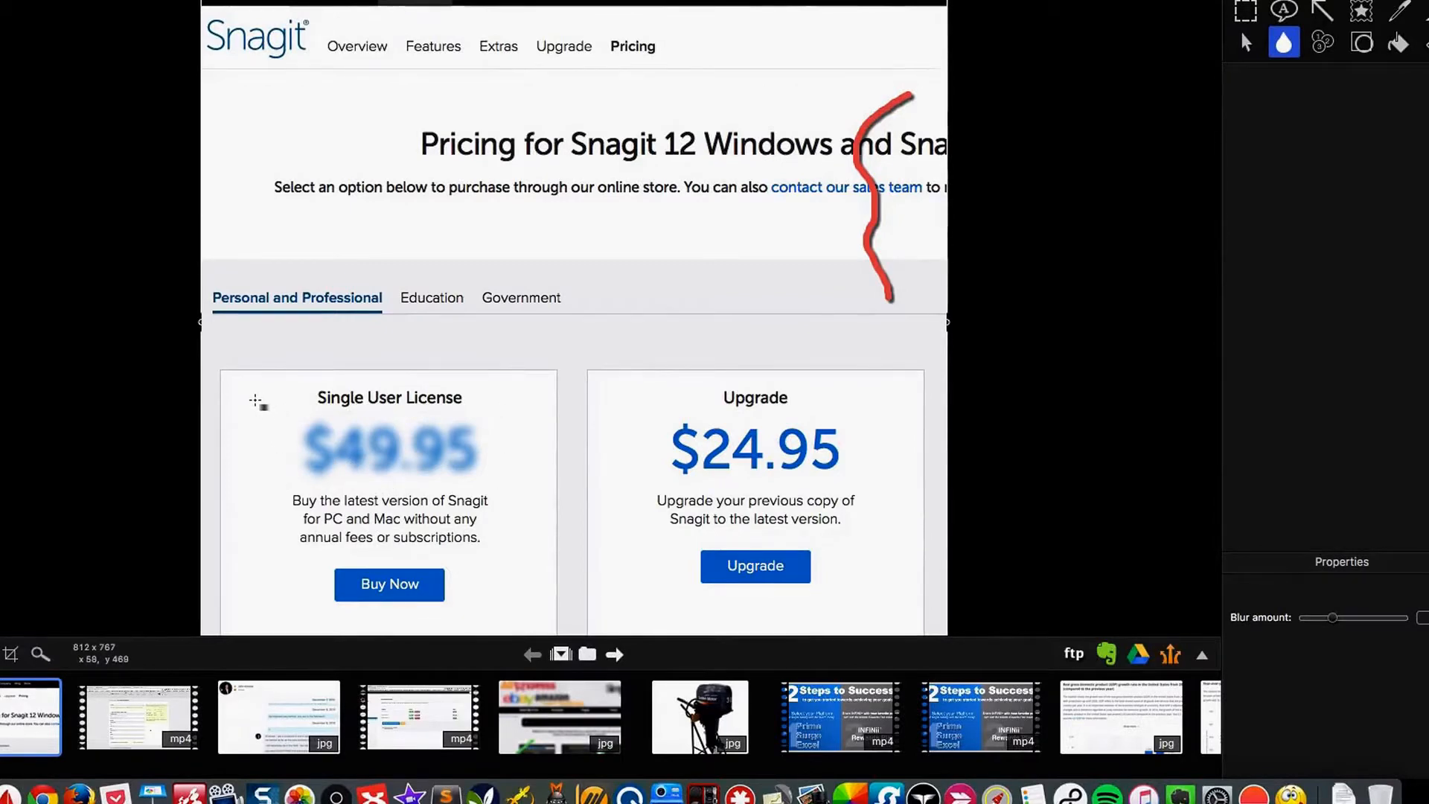
{"action": "left_click_drag", "start_coordinate": [319, 442], "coordinate": [515, 494]}
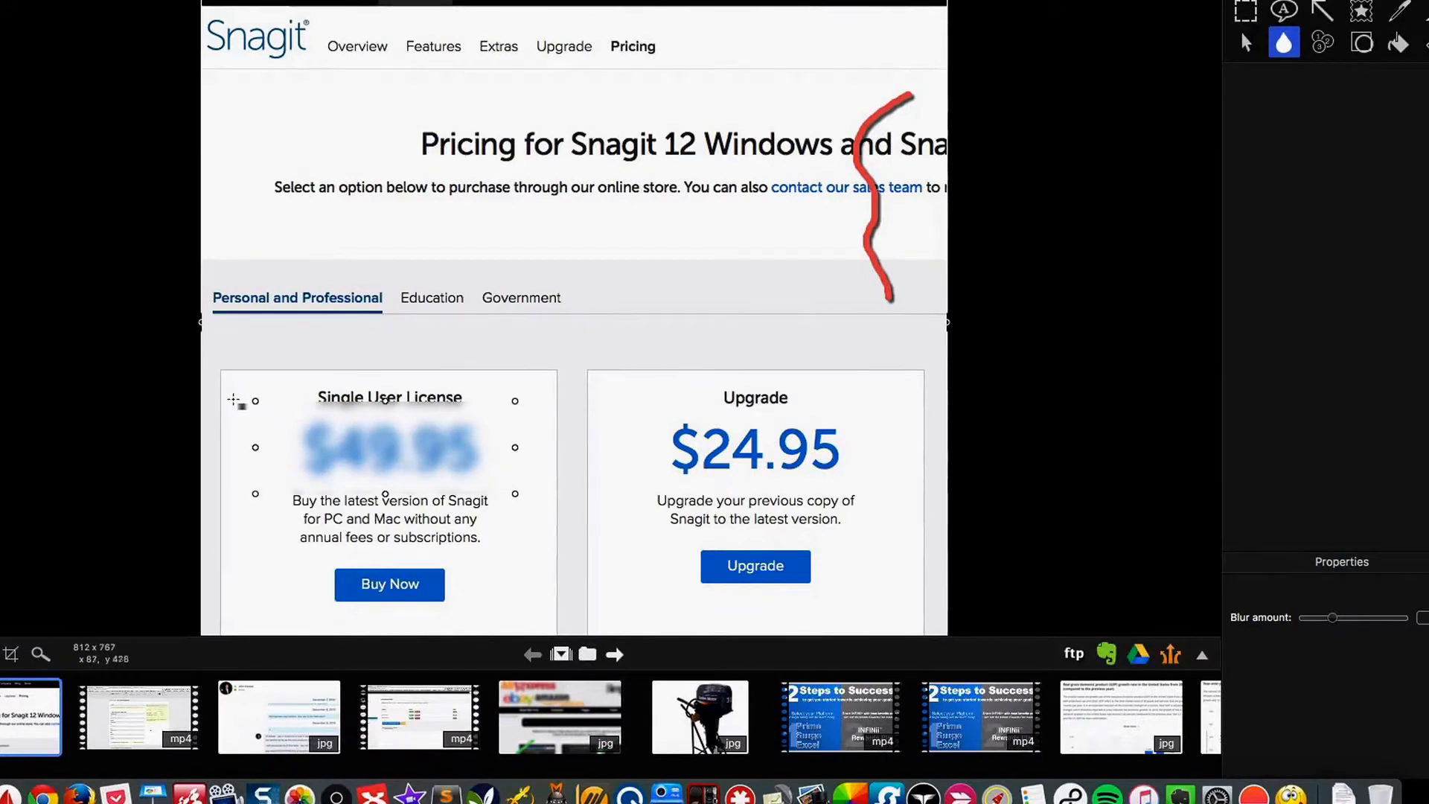
{"action": "left_click_drag", "start_coordinate": [236, 406], "coordinate": [550, 483]}
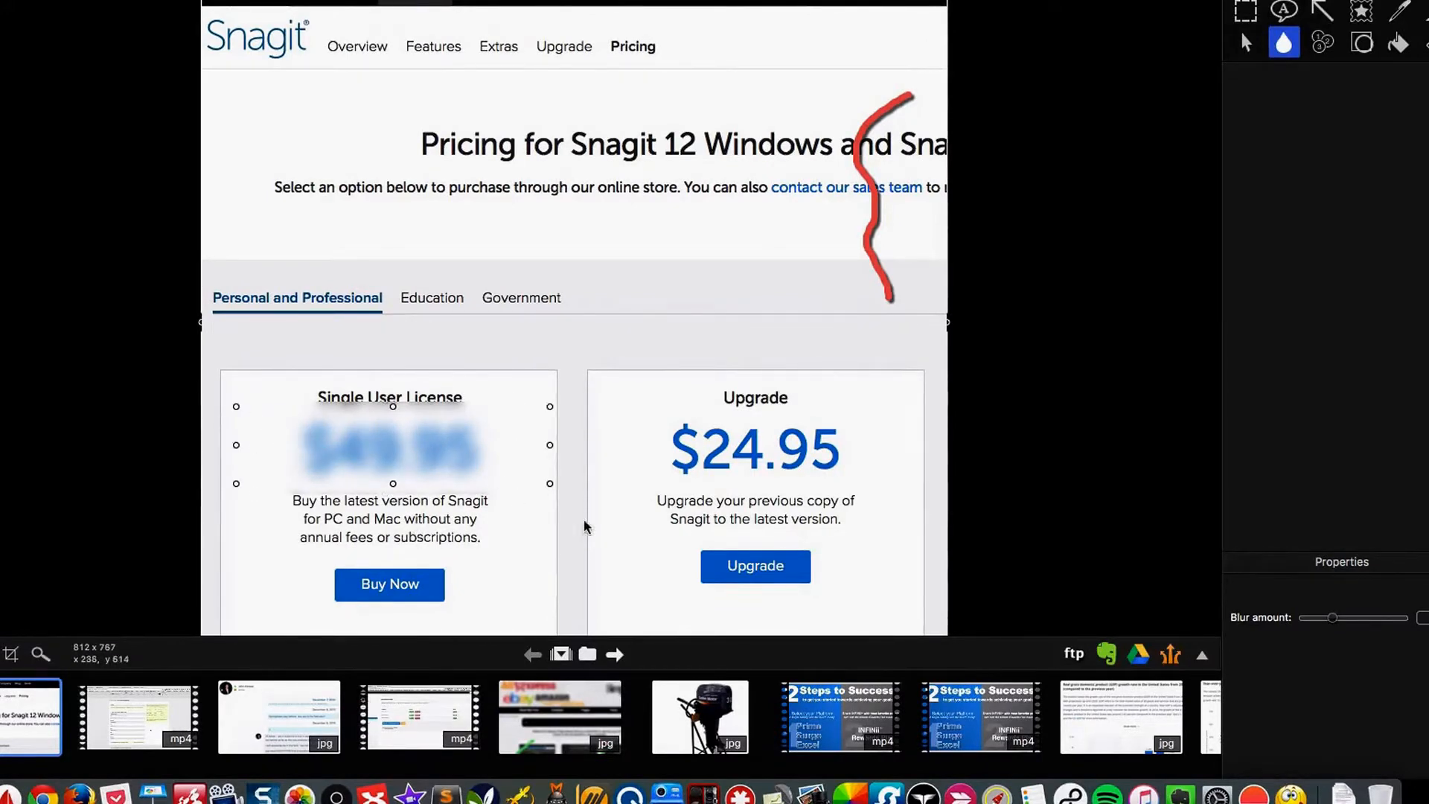
- Blur the first words of the description under the $24.95 Upgrade price
{"action": "left_click_drag", "start_coordinate": [653, 494], "coordinate": [725, 528]}
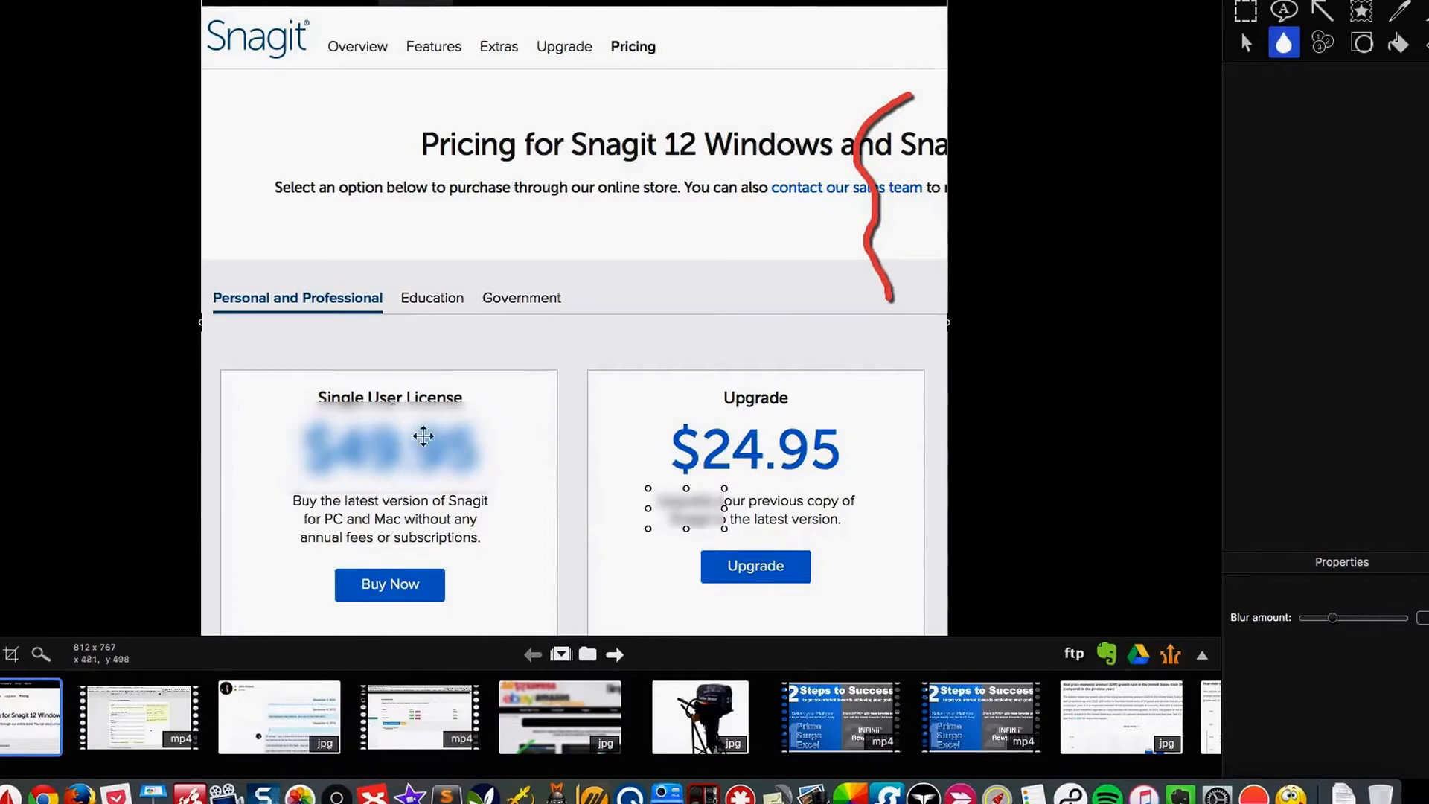
{"action": "left_click", "coordinate": [471, 448]}
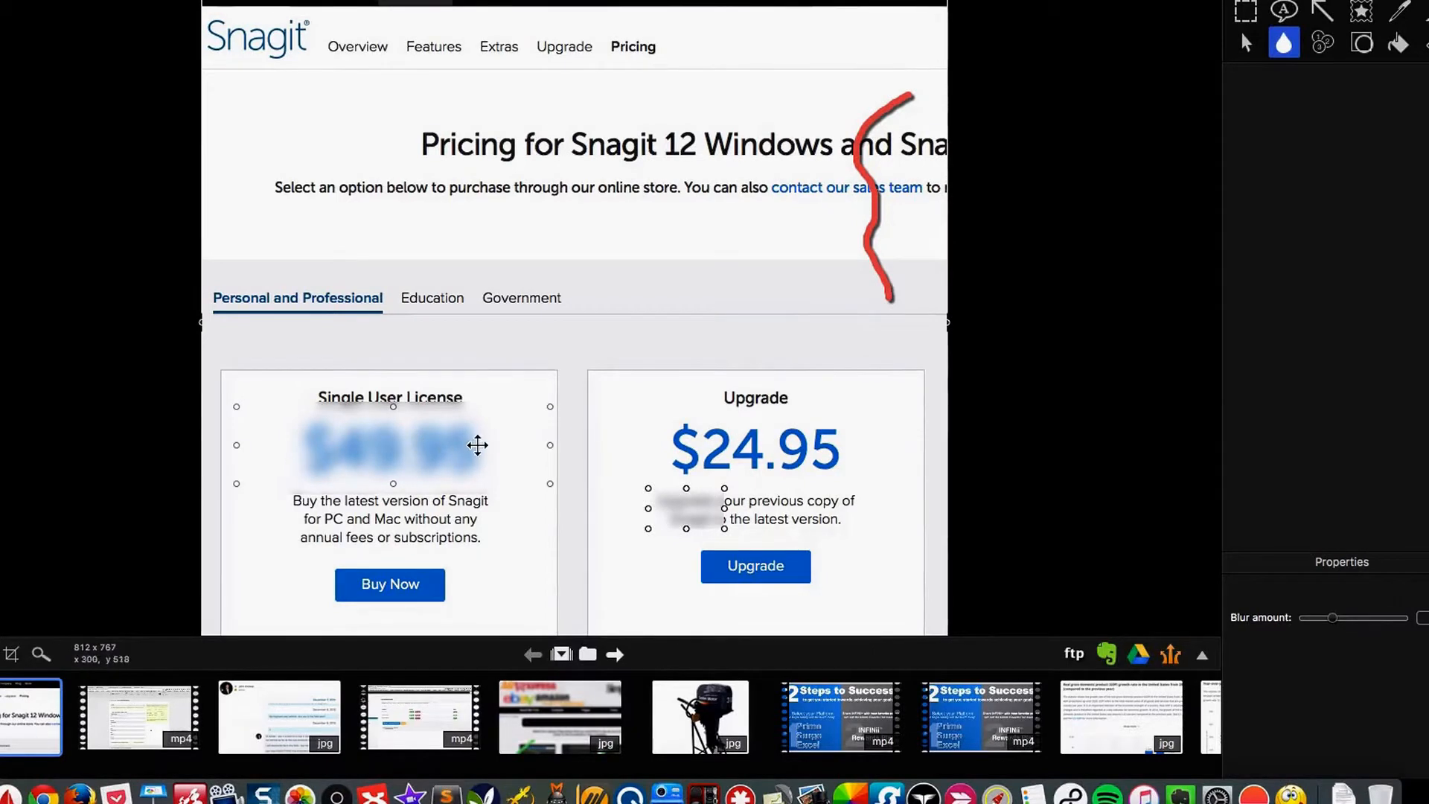
{"action": "left_click", "coordinate": [1246, 15]}
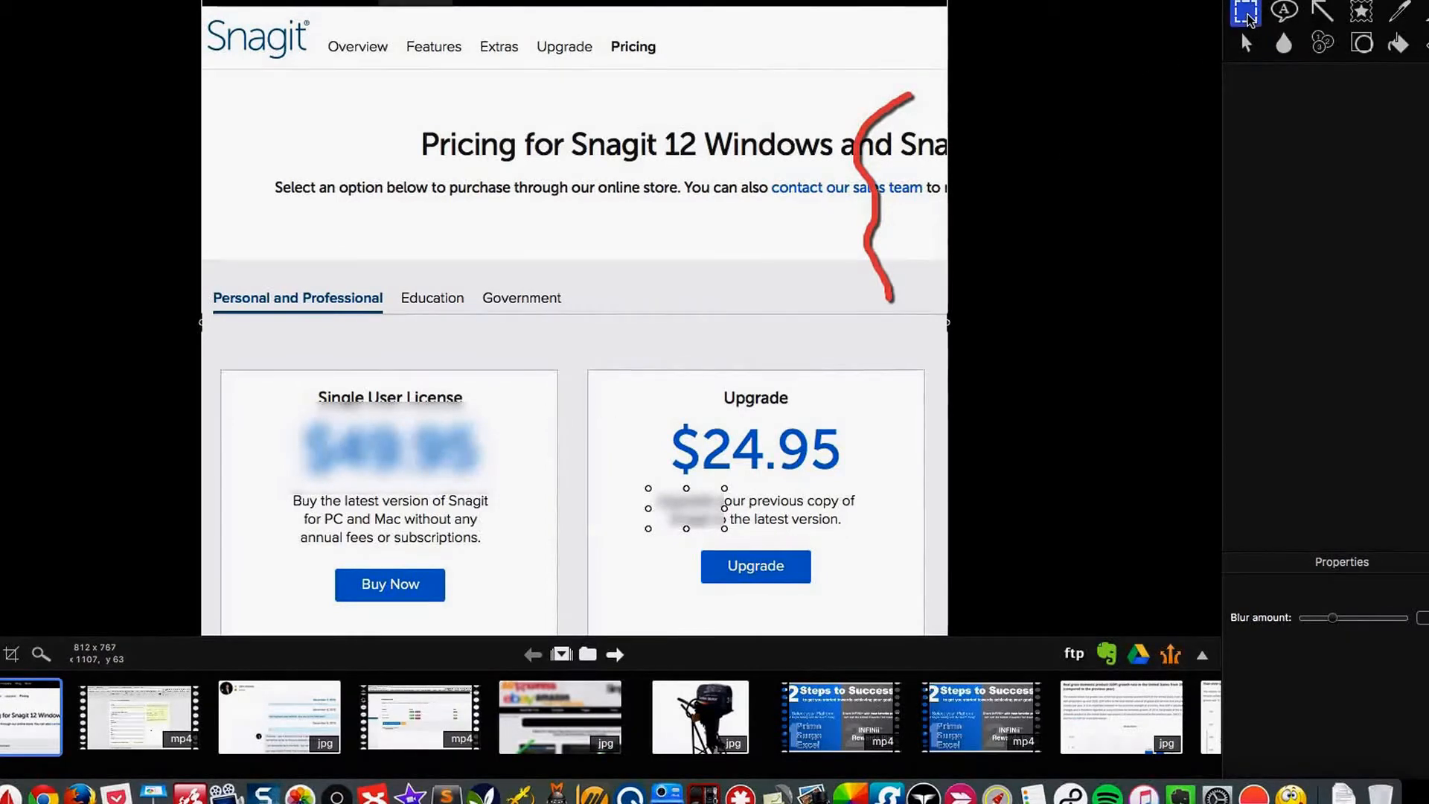
- Add a red-outlined speech bubble over the pricing heading with the text "check out this testimonial!"
{"action": "left_click", "coordinate": [1284, 12]}
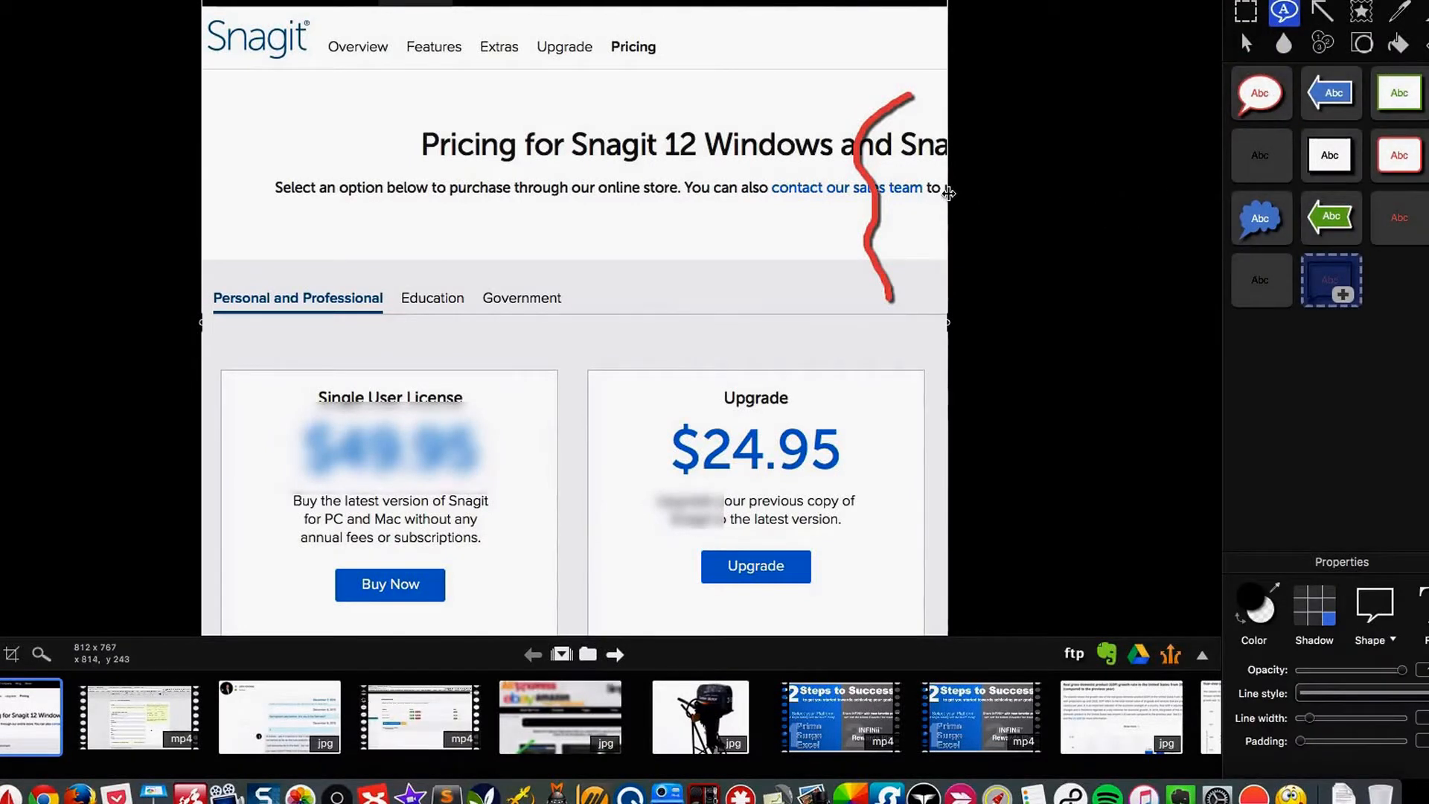
{"action": "left_click", "coordinate": [1259, 98]}
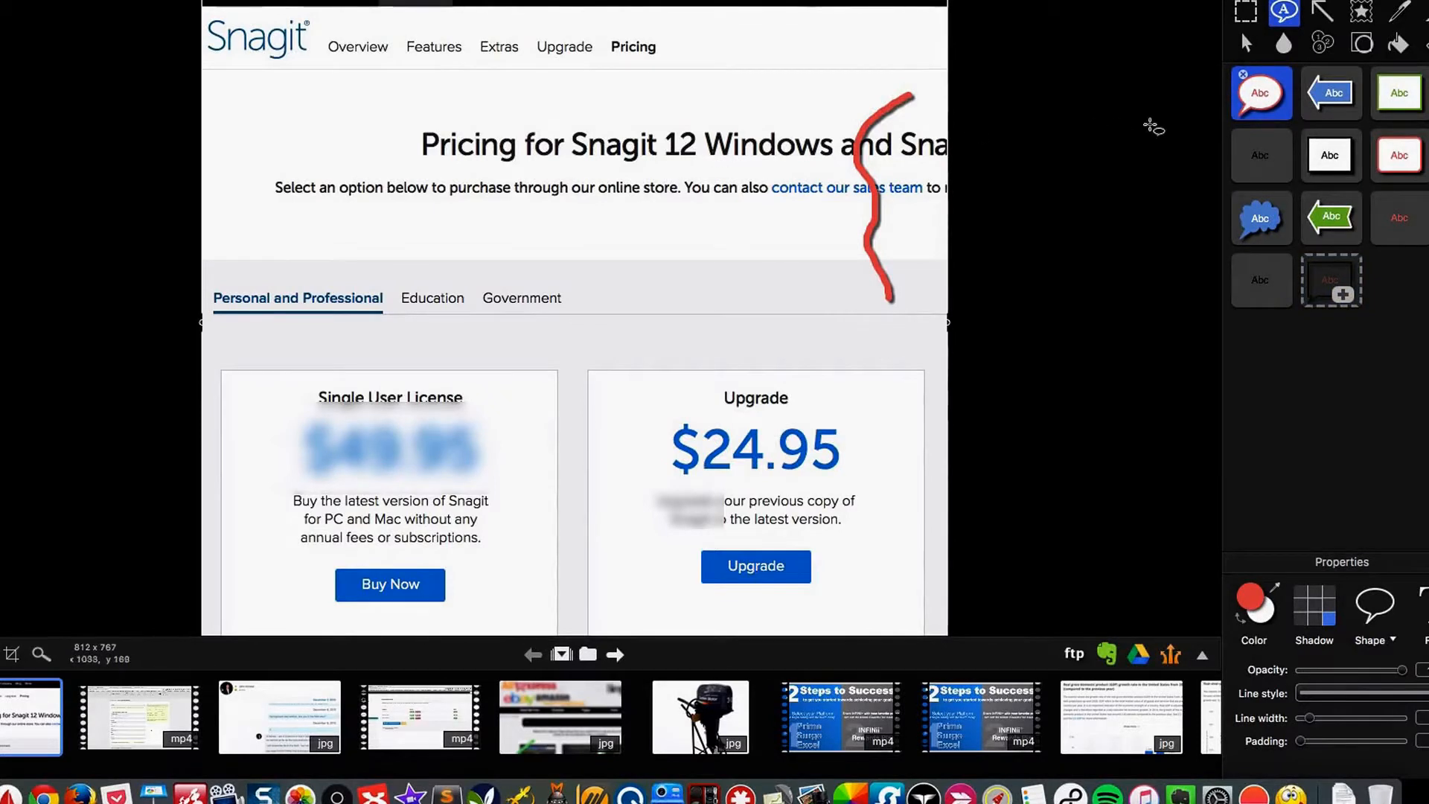
{"action": "left_click", "coordinate": [556, 192]}
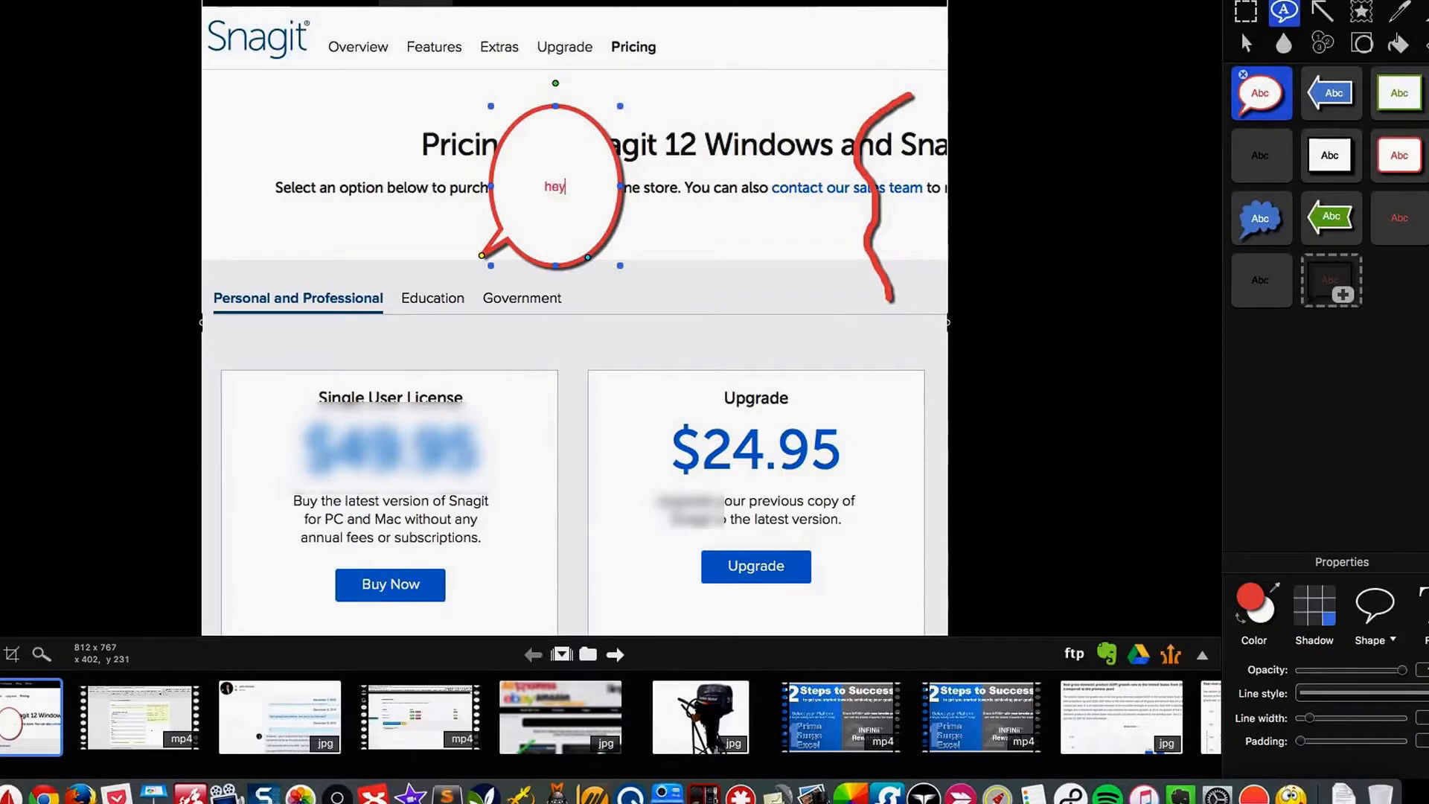
{"action": "type", "text": "hey. what's u"}
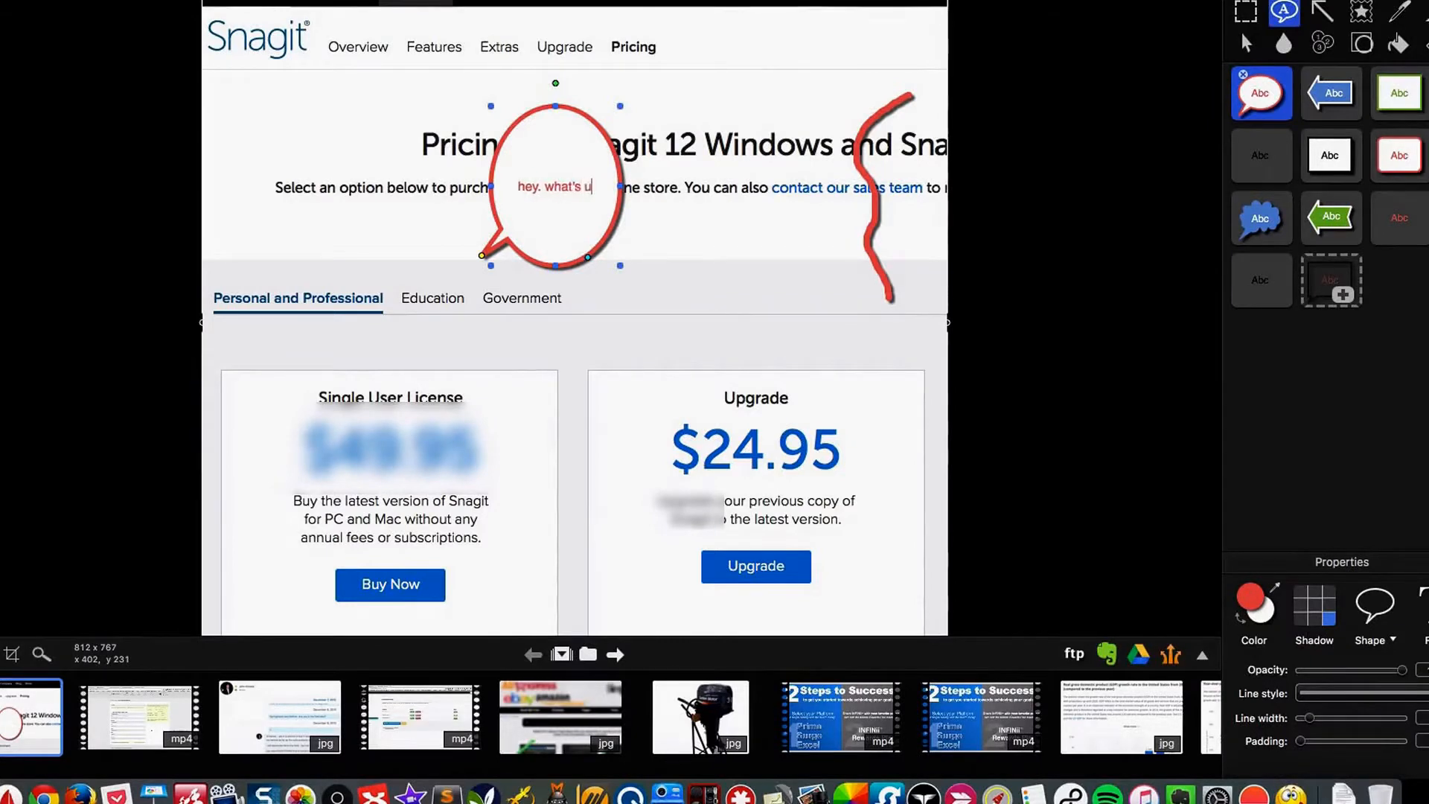
{"action": "type", "text": "p!"}
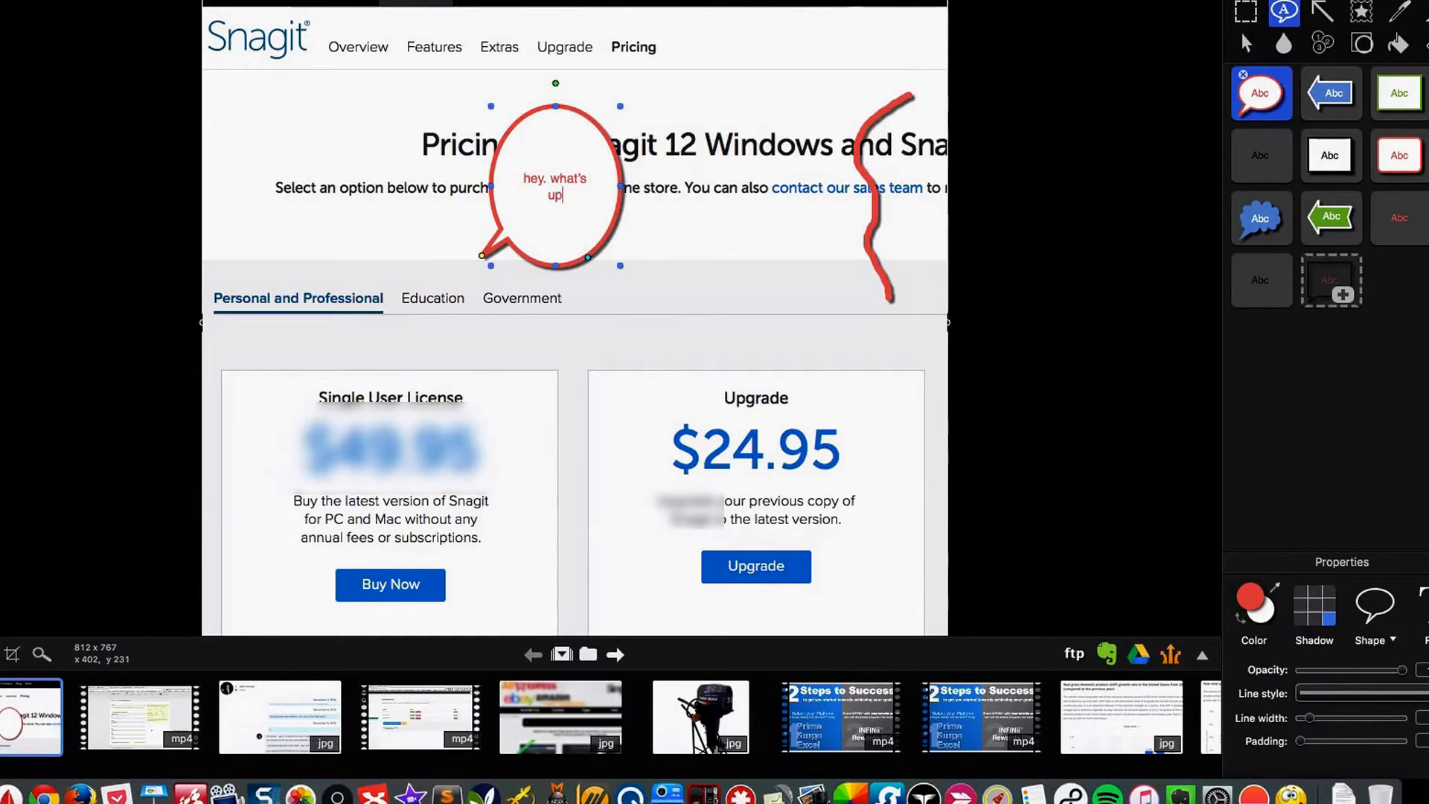
{"action": "key", "text": "super+a"}
{"action": "type", "text": "check "}
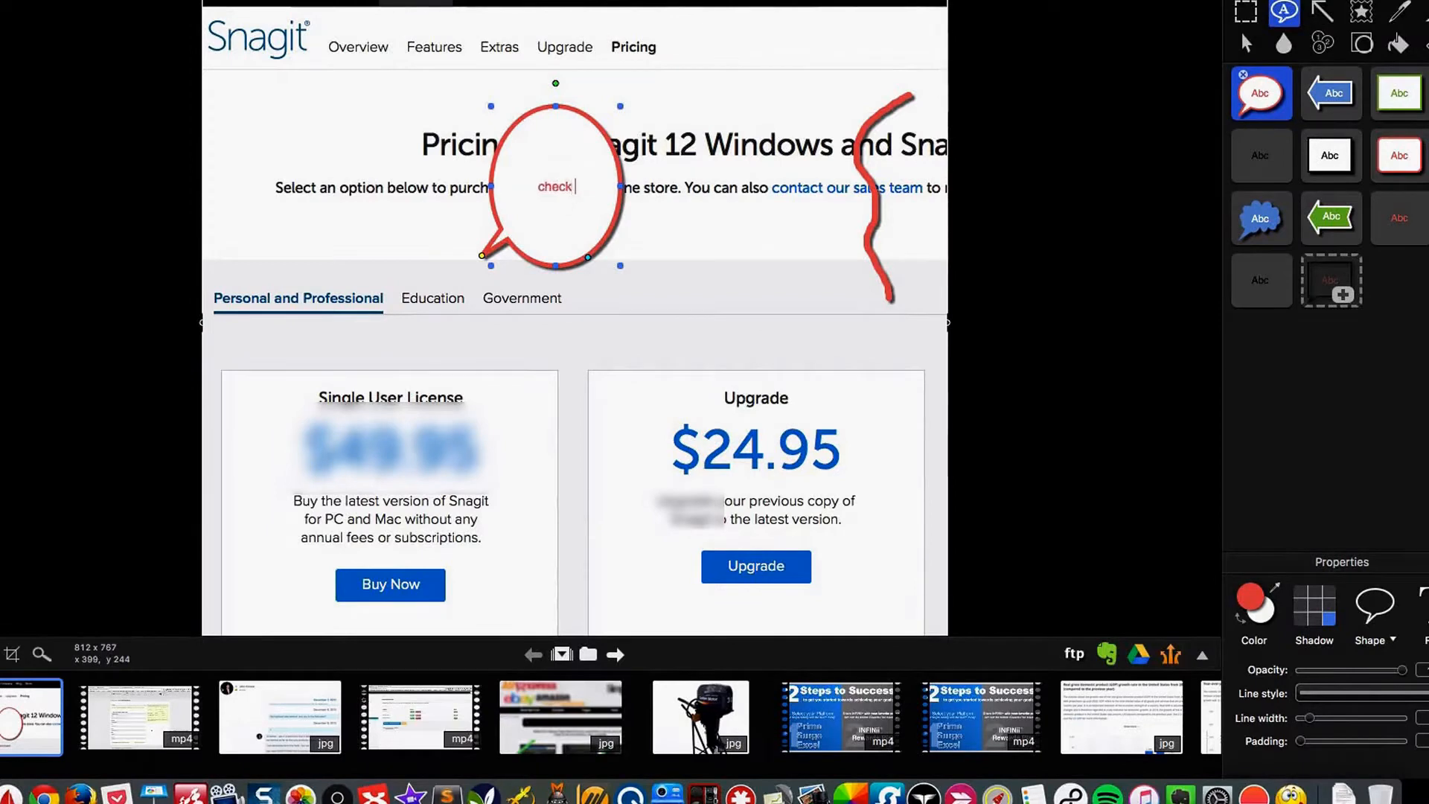
{"action": "type", "text": "out this t"}
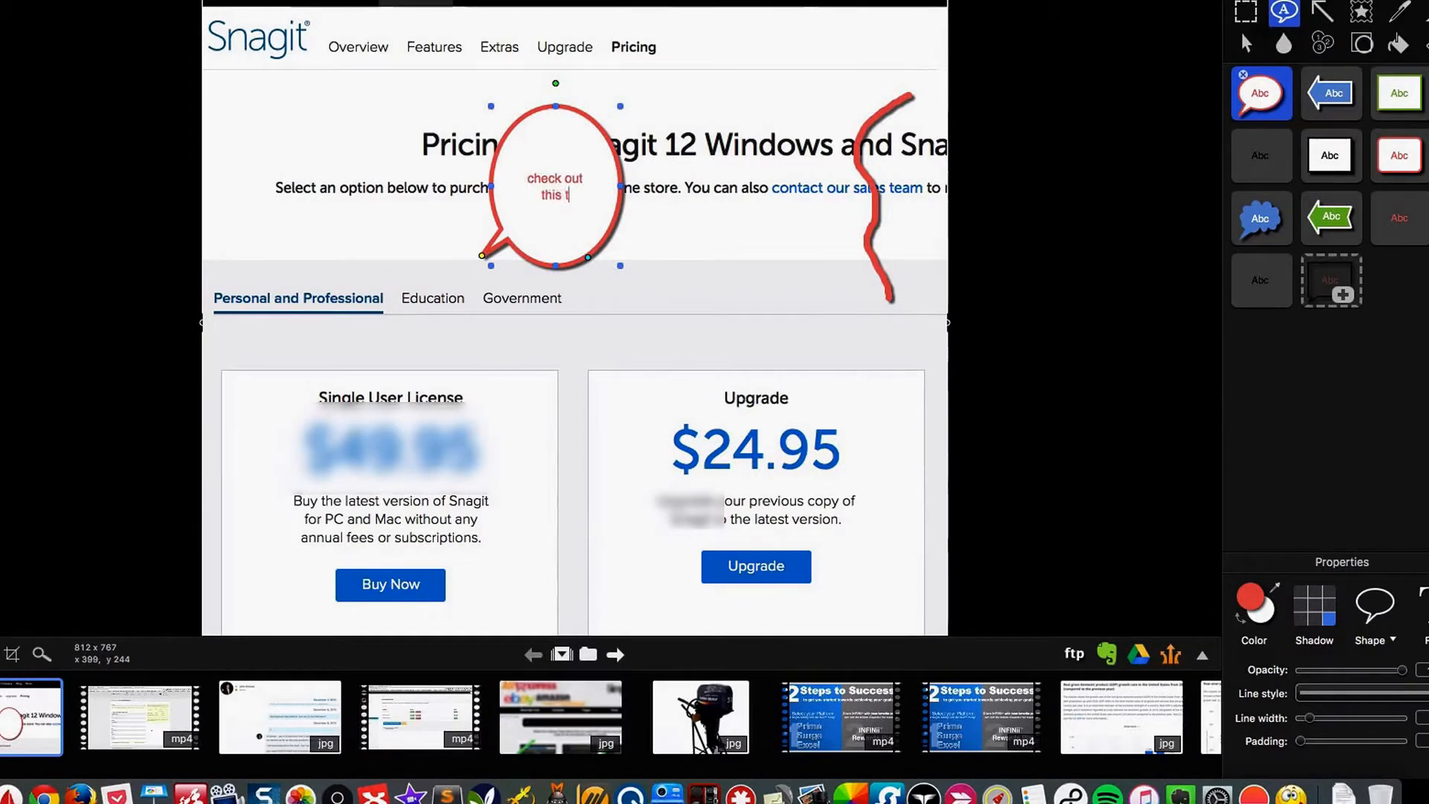
{"action": "type", "text": "estimonial!"}
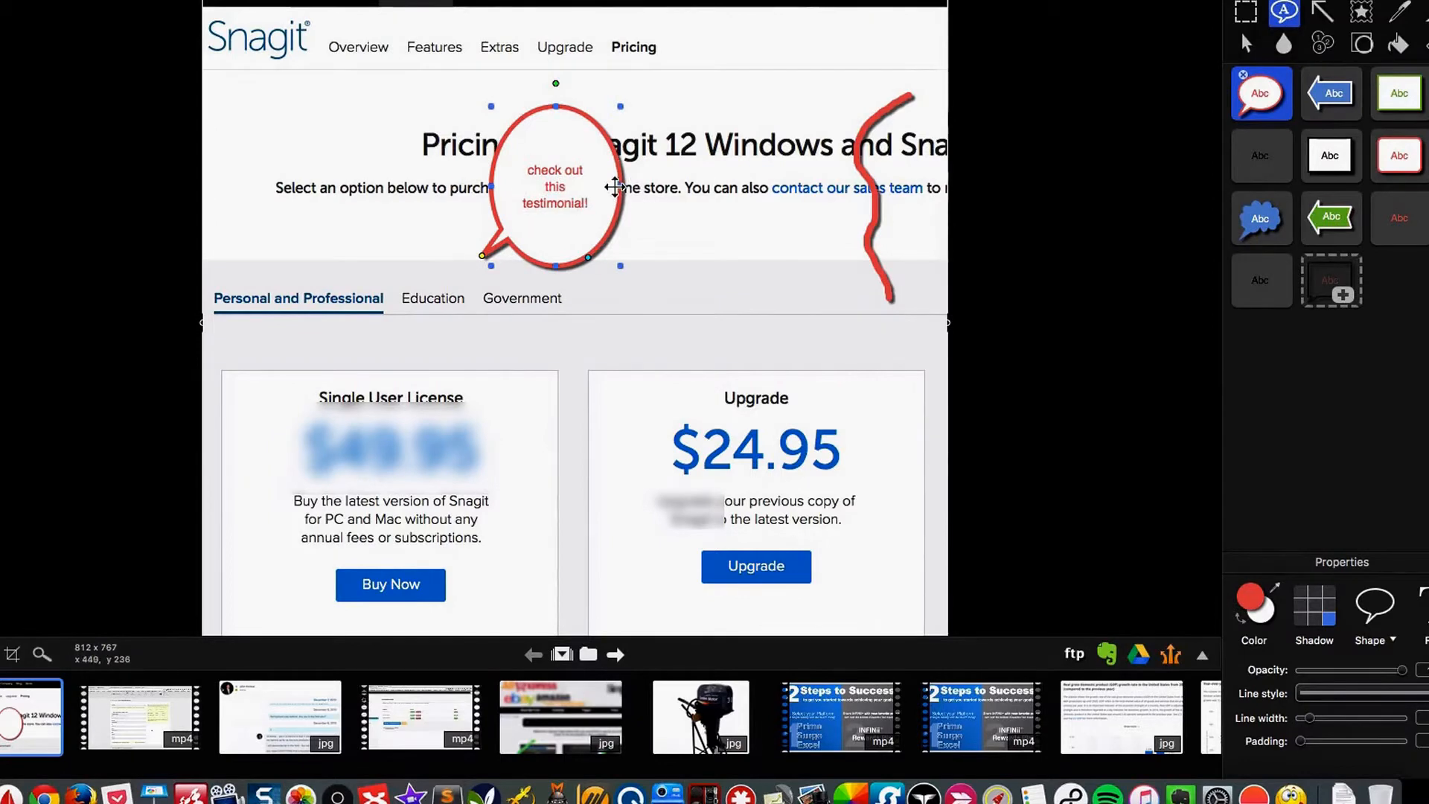
- Widen the speech bubble and reposition it near the Snagit logo, with its tail pointing at the $24.95 price
{"action": "left_click_drag", "start_coordinate": [615, 187], "coordinate": [809, 187]}
{"action": "left_click_drag", "start_coordinate": [646, 188], "coordinate": [413, 148]}
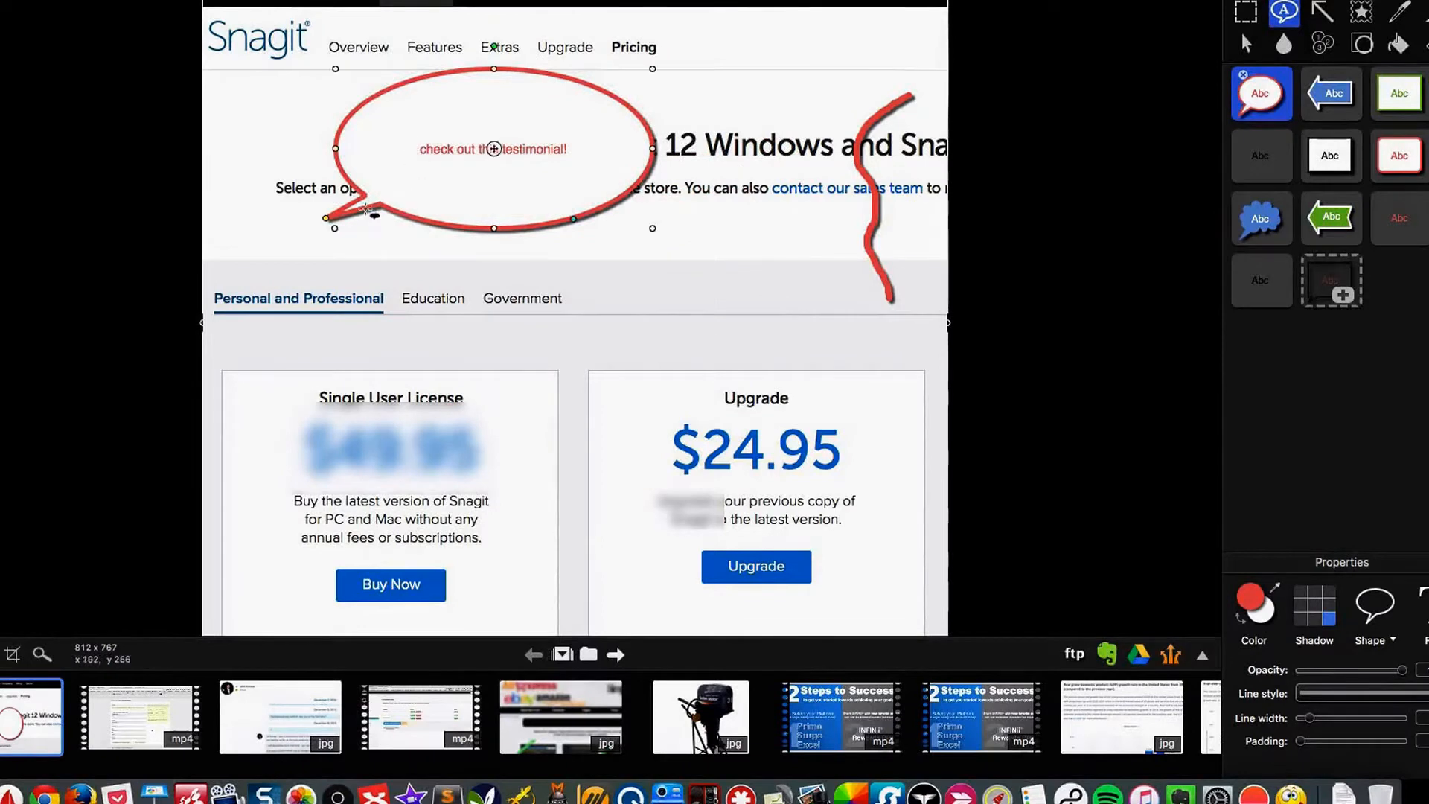
{"action": "left_click_drag", "start_coordinate": [327, 223], "coordinate": [732, 431]}
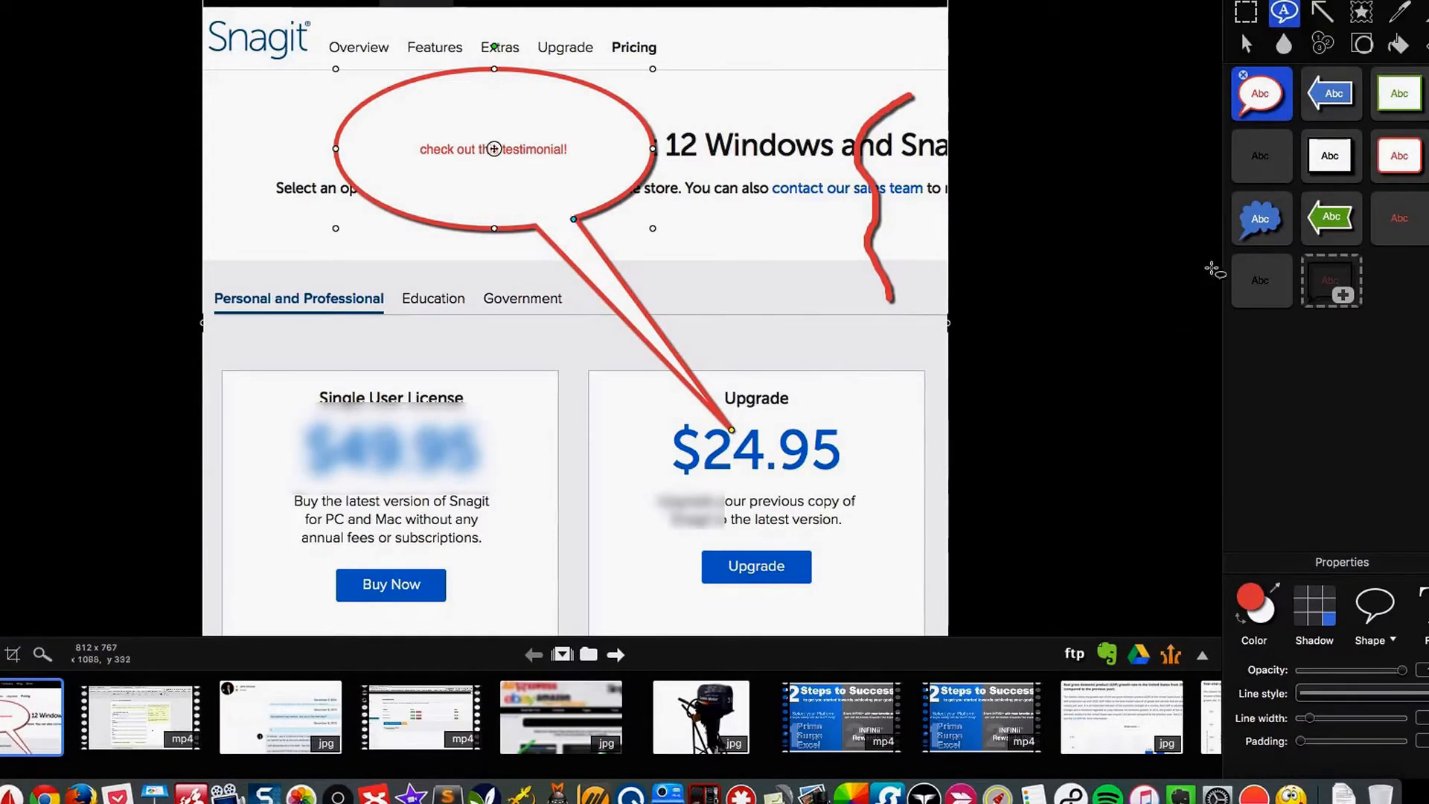
- Restyle the callout as a white rectangle with a black outline and move it over the middle of the pricing heading
{"action": "left_click", "coordinate": [1263, 173]}
{"action": "left_click", "coordinate": [1338, 166]}
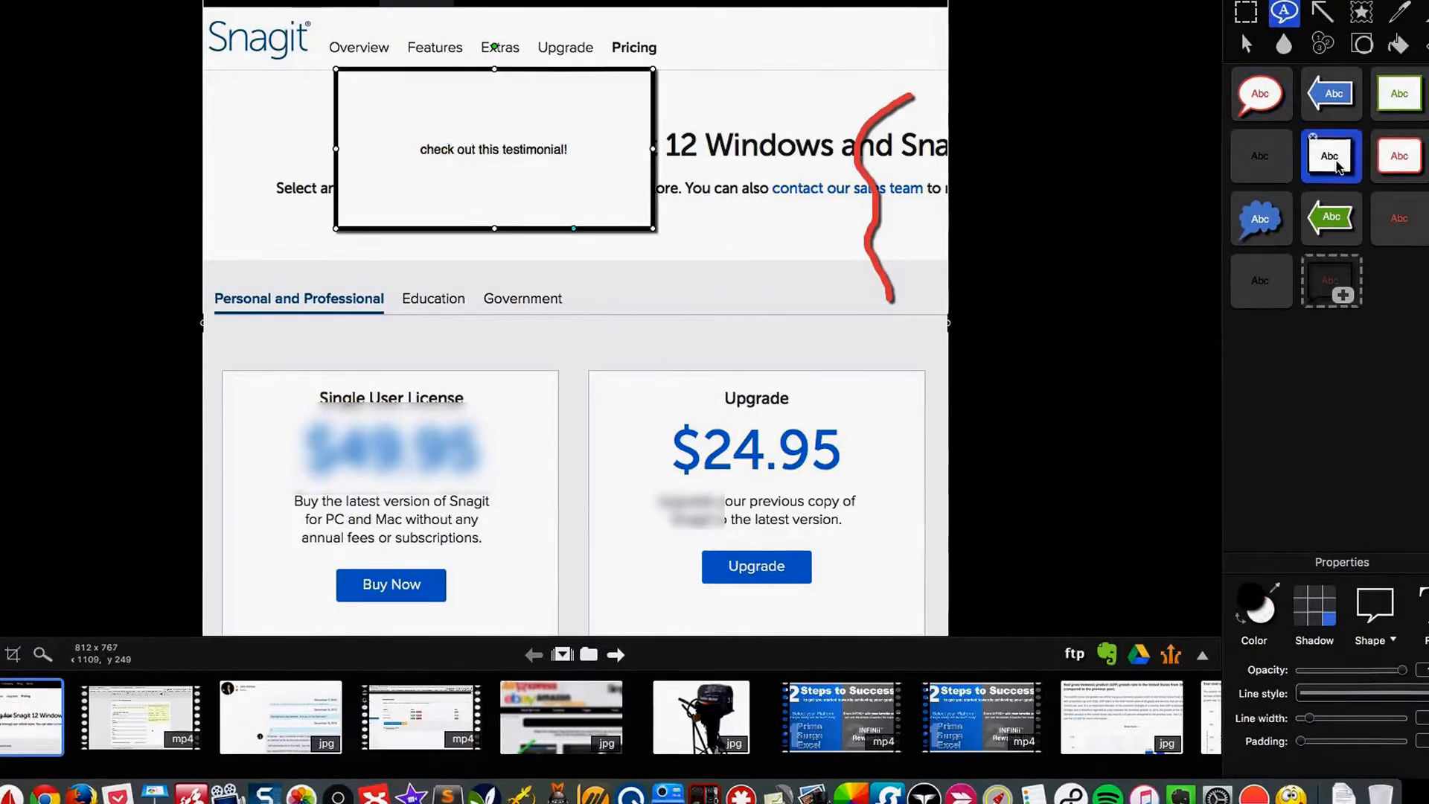
{"action": "left_click_drag", "start_coordinate": [551, 142], "coordinate": [672, 160]}
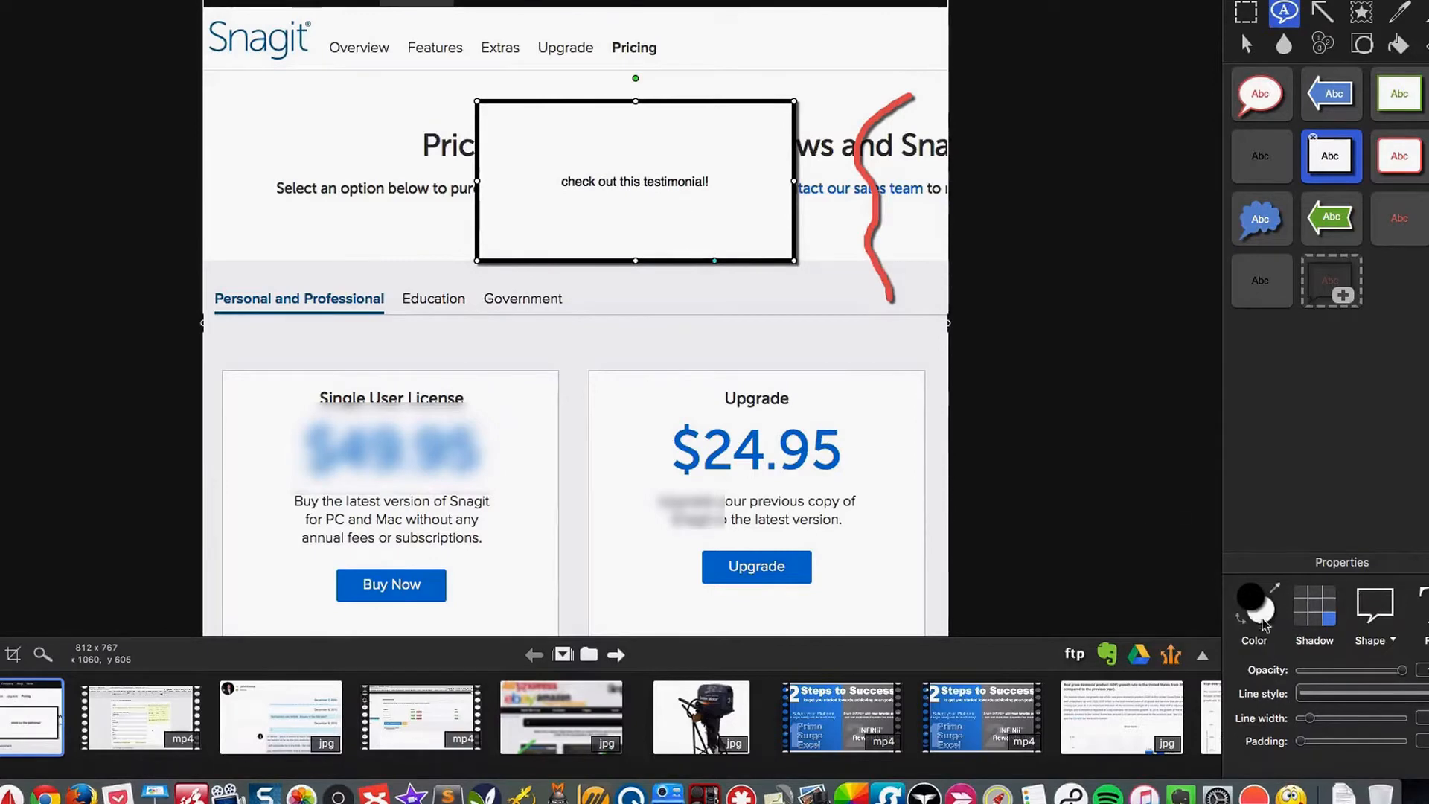
- Format the "check out this testimonial!" callout text in Futura Medium at size 36
{"action": "double_click", "coordinate": [641, 182]}
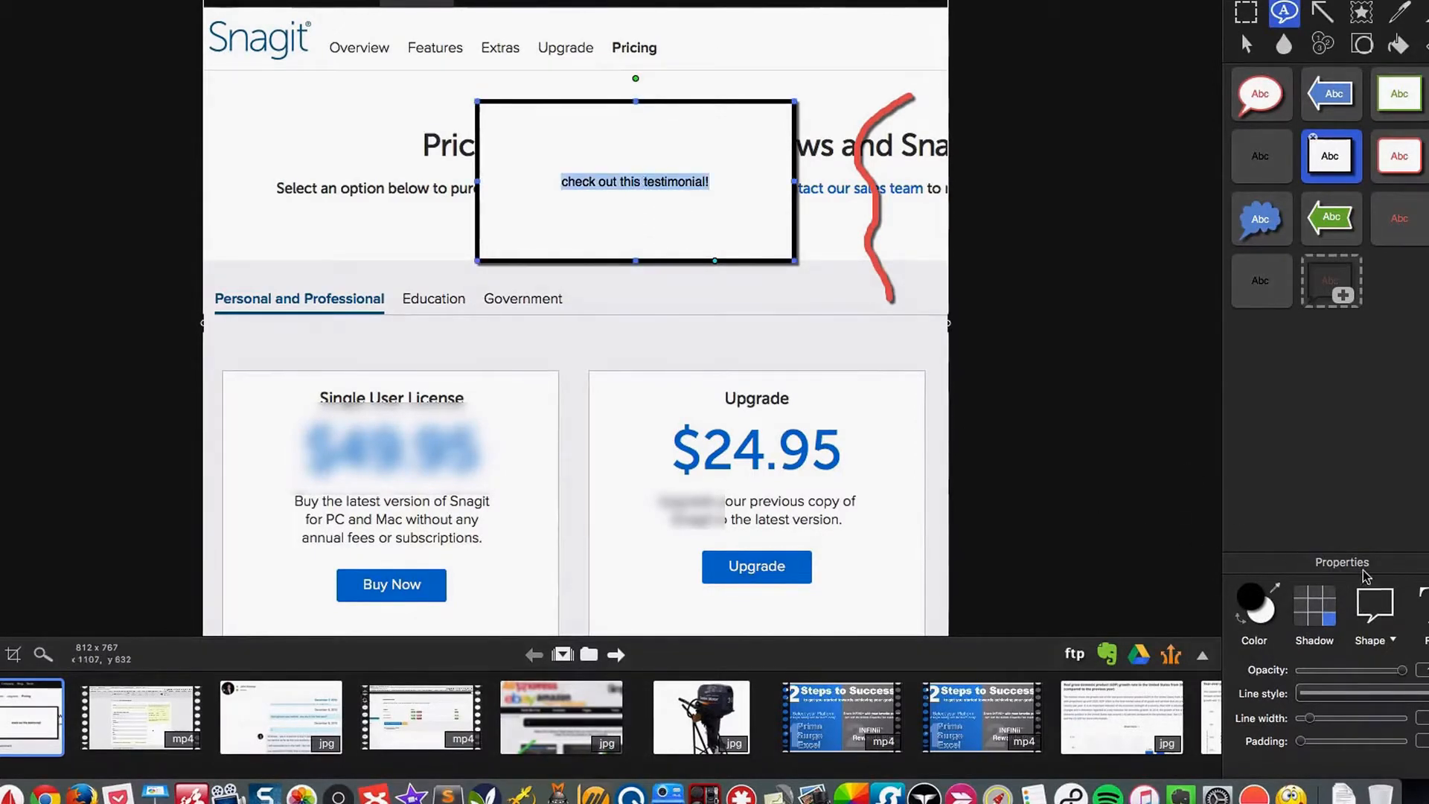
{"action": "left_click", "coordinate": [1426, 607]}
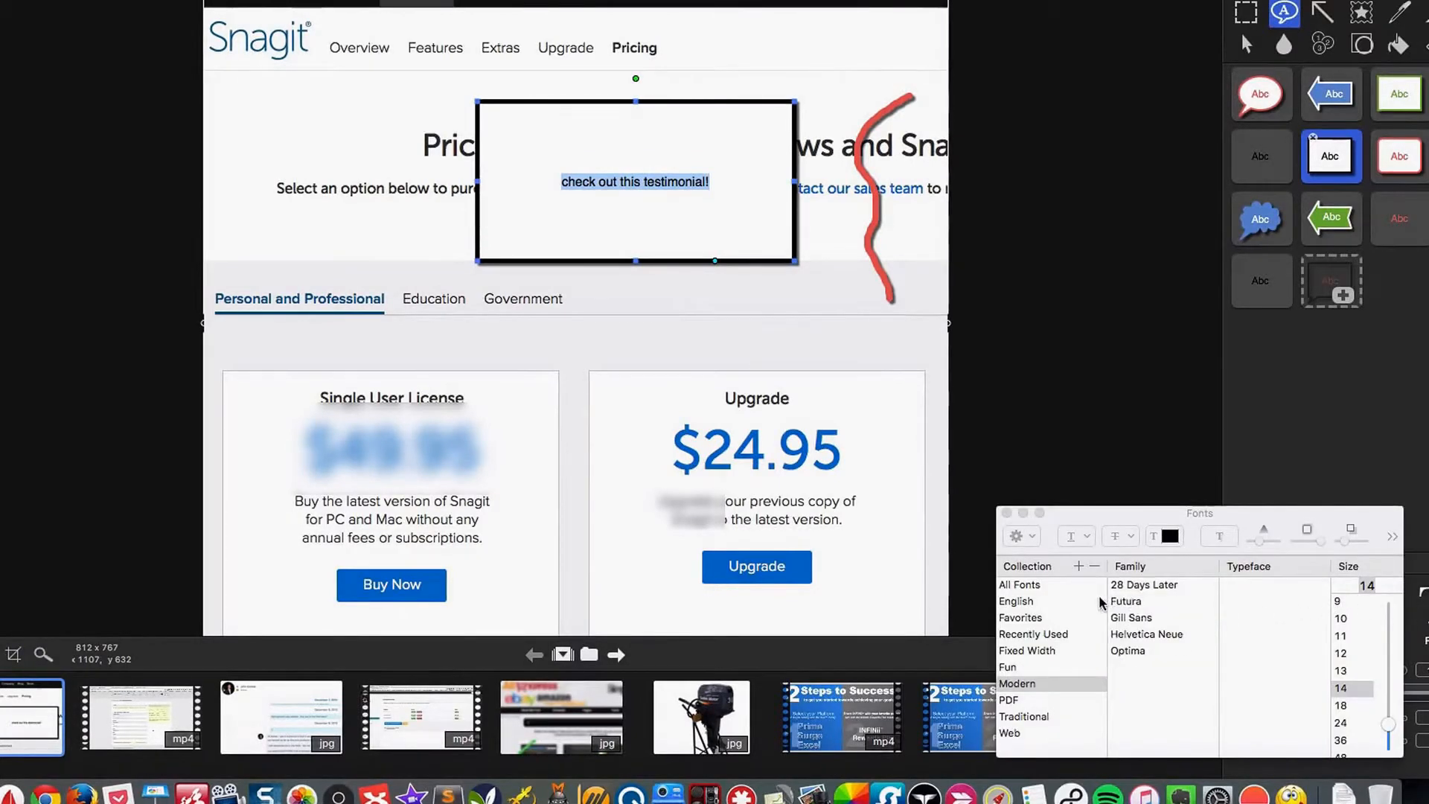
{"action": "left_click", "coordinate": [1139, 586]}
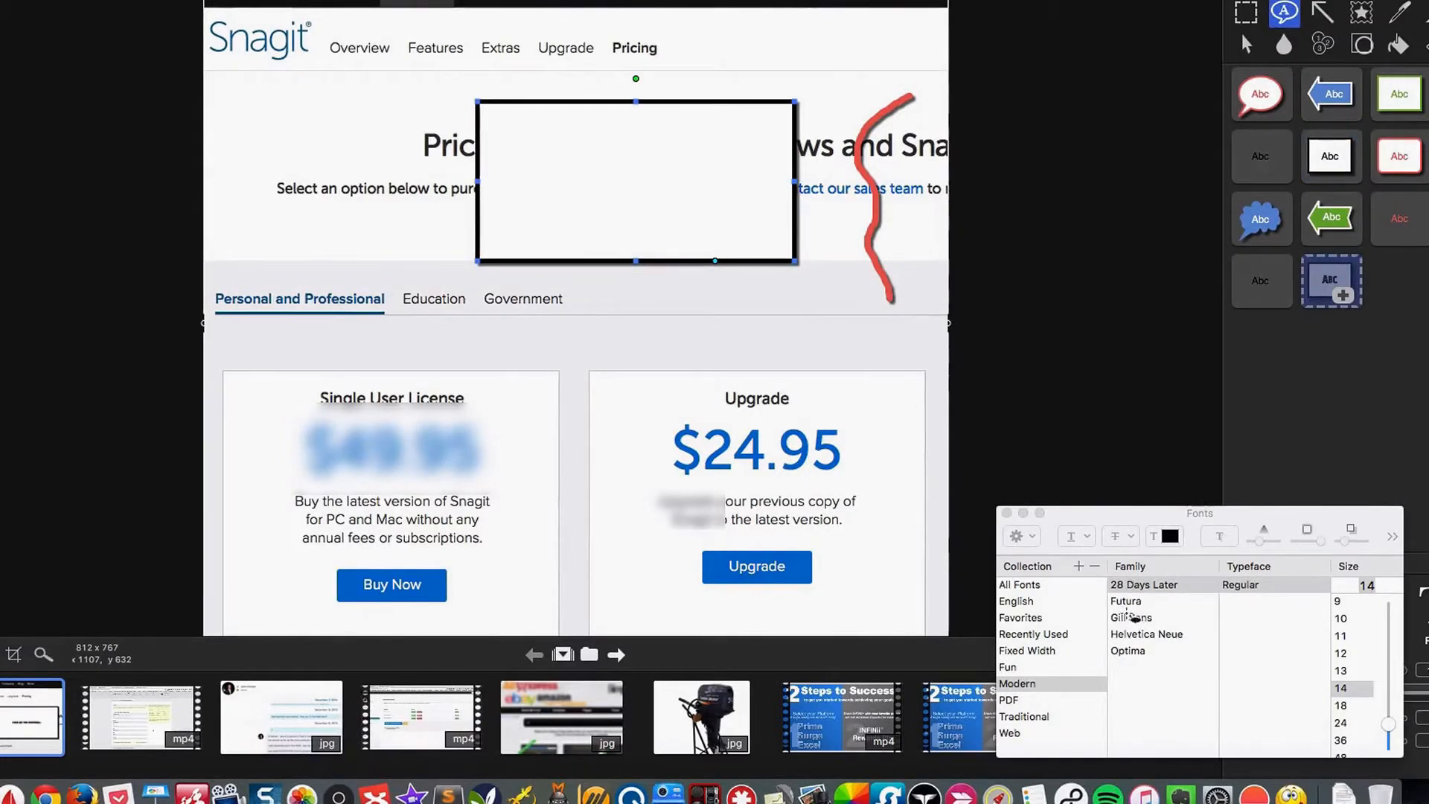
{"action": "left_click", "coordinate": [1135, 602]}
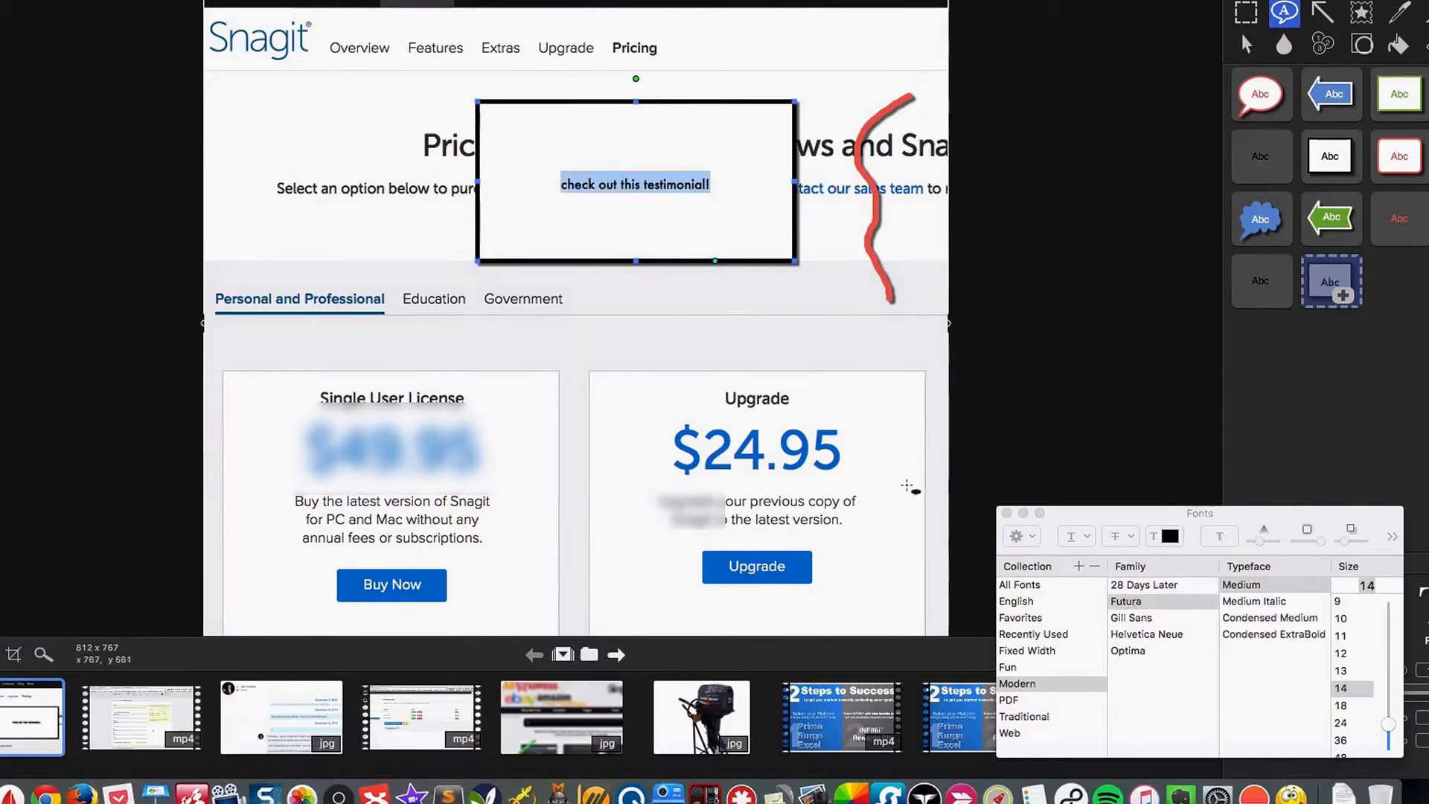
{"action": "scroll", "coordinate": [1344, 692], "scroll_direction": "down", "scroll_amount": 5}
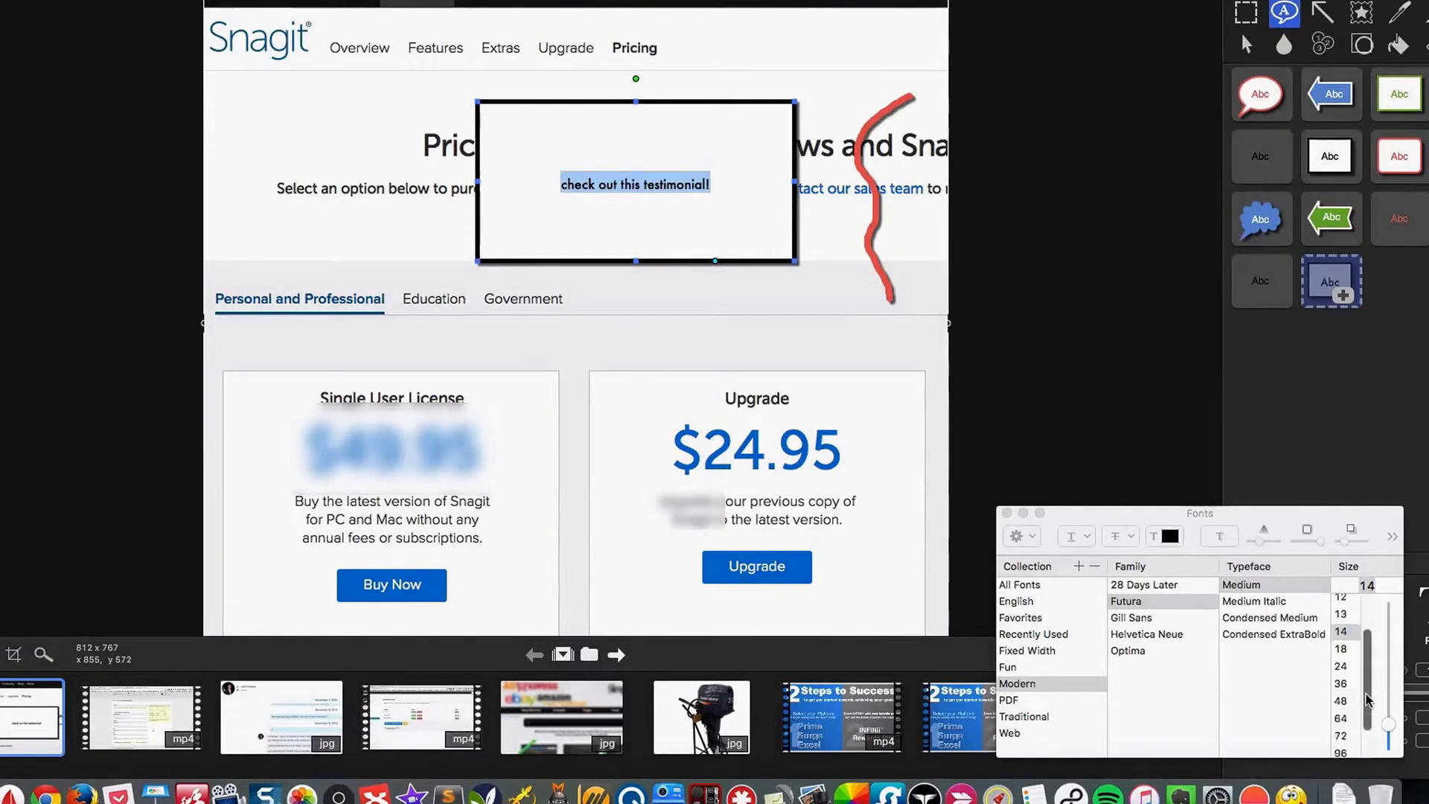
{"action": "left_click", "coordinate": [1343, 702]}
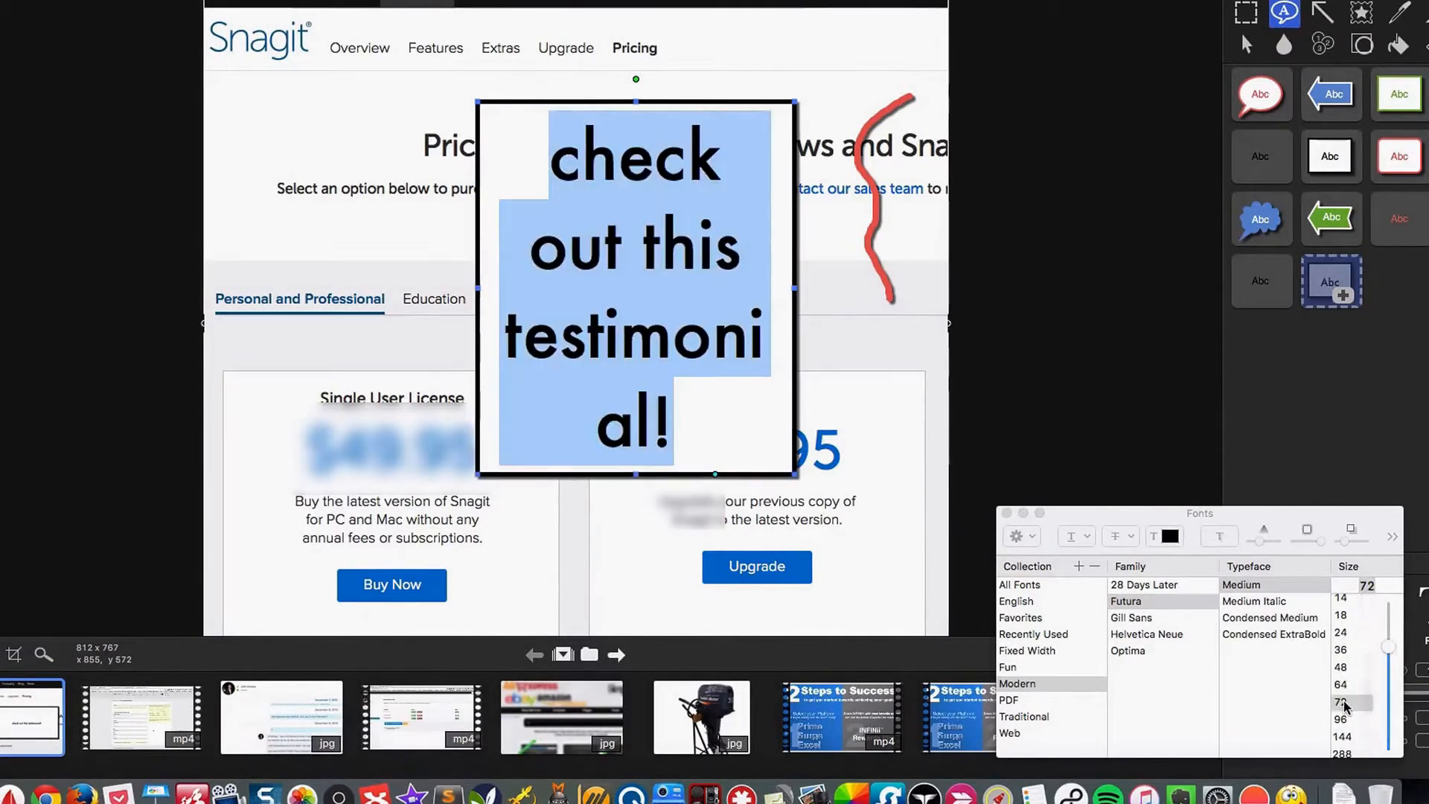
{"action": "left_click", "coordinate": [1341, 649]}
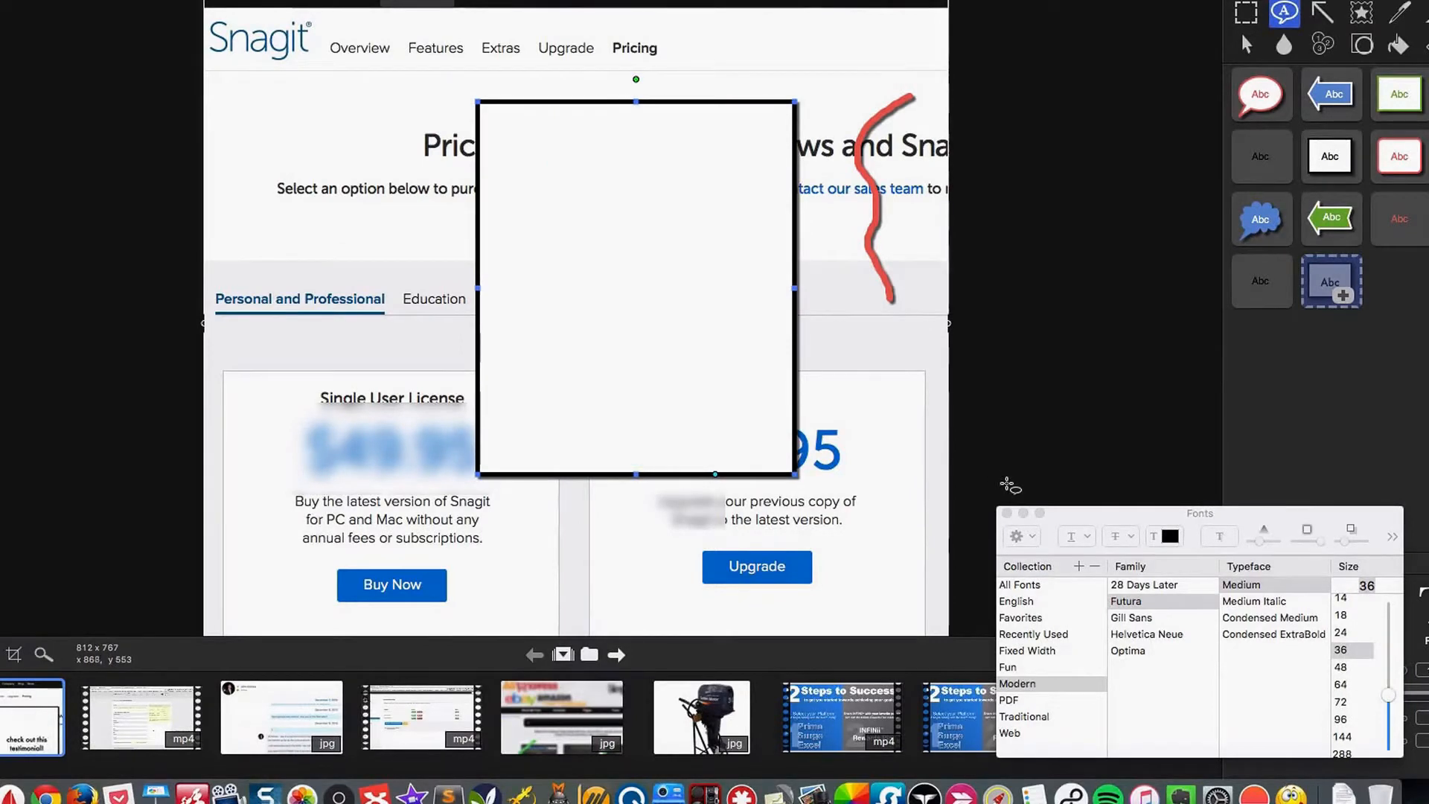
{"action": "left_click", "coordinate": [1346, 650]}
- Widen the callout slightly, shorten it to fit its two lines of text, and move it just below the Snagit logo
{"action": "left_click_drag", "start_coordinate": [795, 288], "coordinate": [839, 290]}
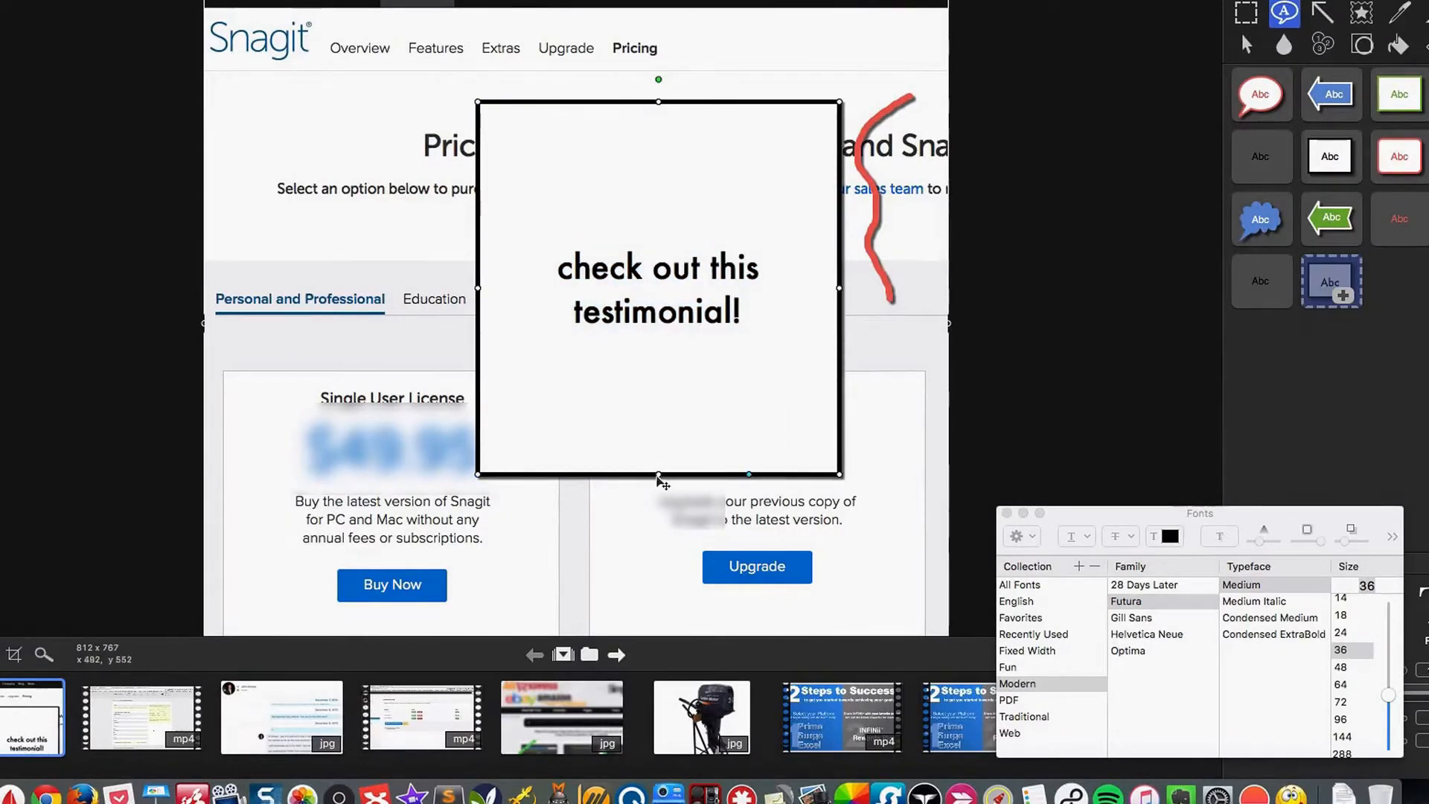
{"action": "left_click_drag", "start_coordinate": [658, 477], "coordinate": [658, 244]}
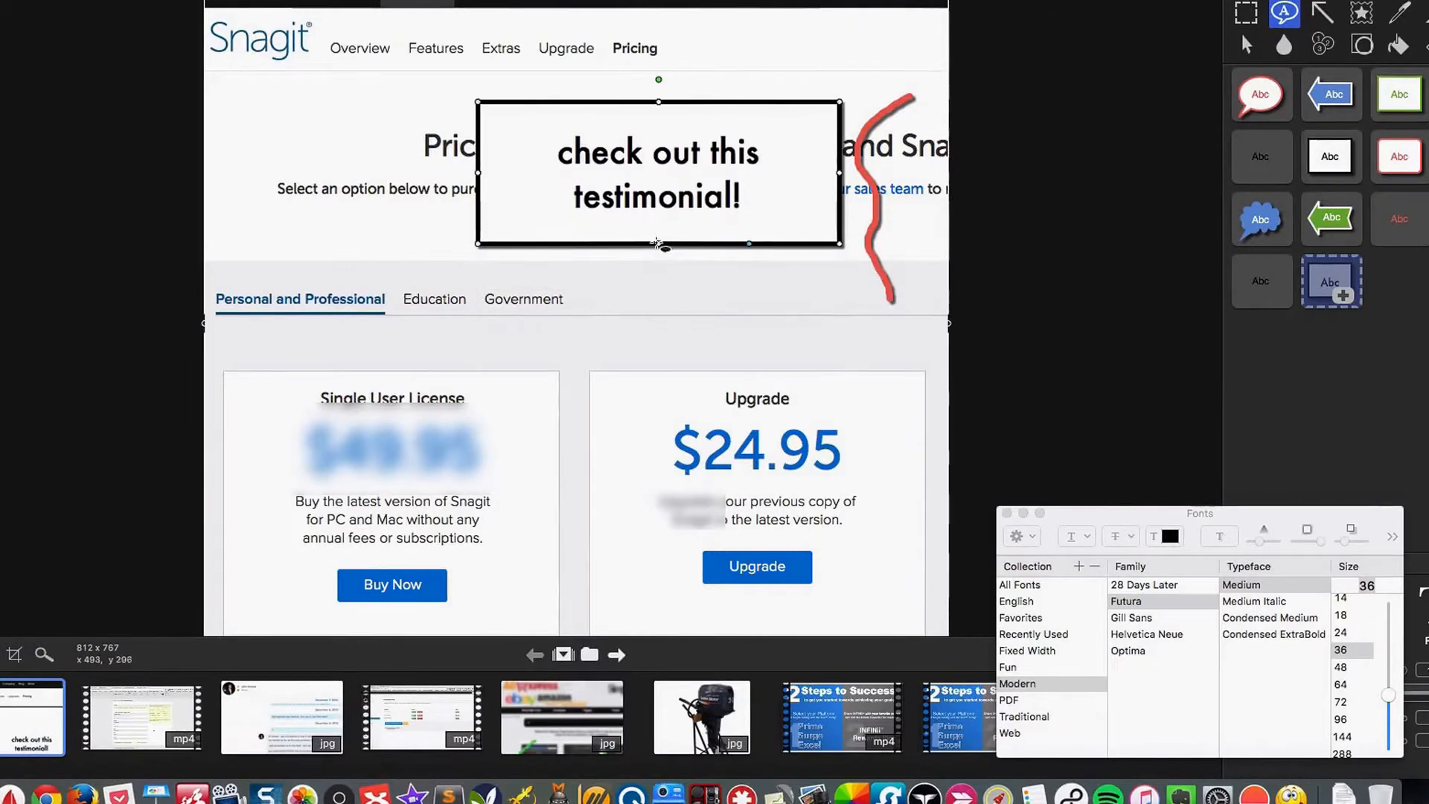
{"action": "left_click_drag", "start_coordinate": [666, 164], "coordinate": [428, 123]}
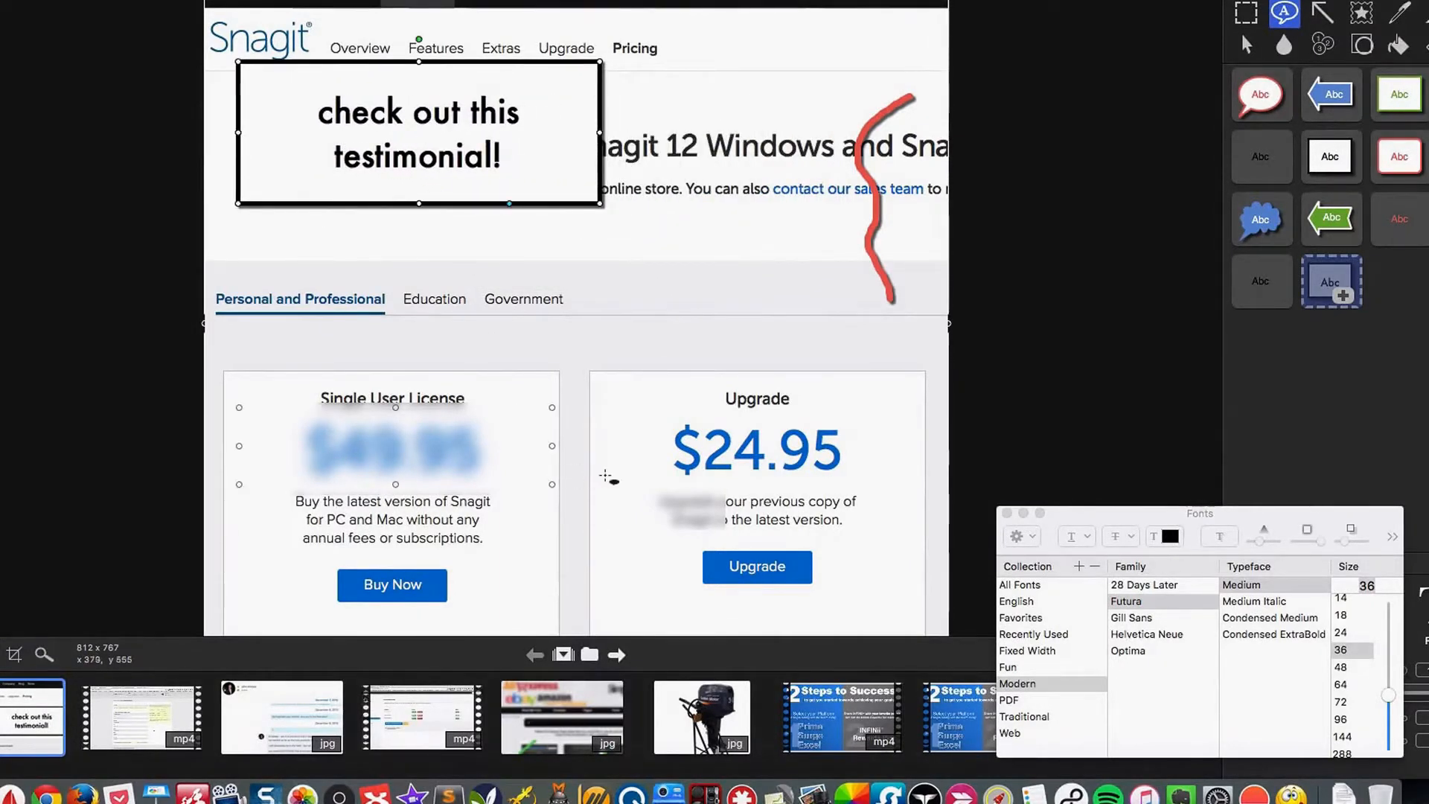
- Trim the image canvas to 761 x 726 by pulling in its upper and right edges
{"action": "scroll", "coordinate": [655, 447], "scroll_direction": "down", "scroll_amount": 1}
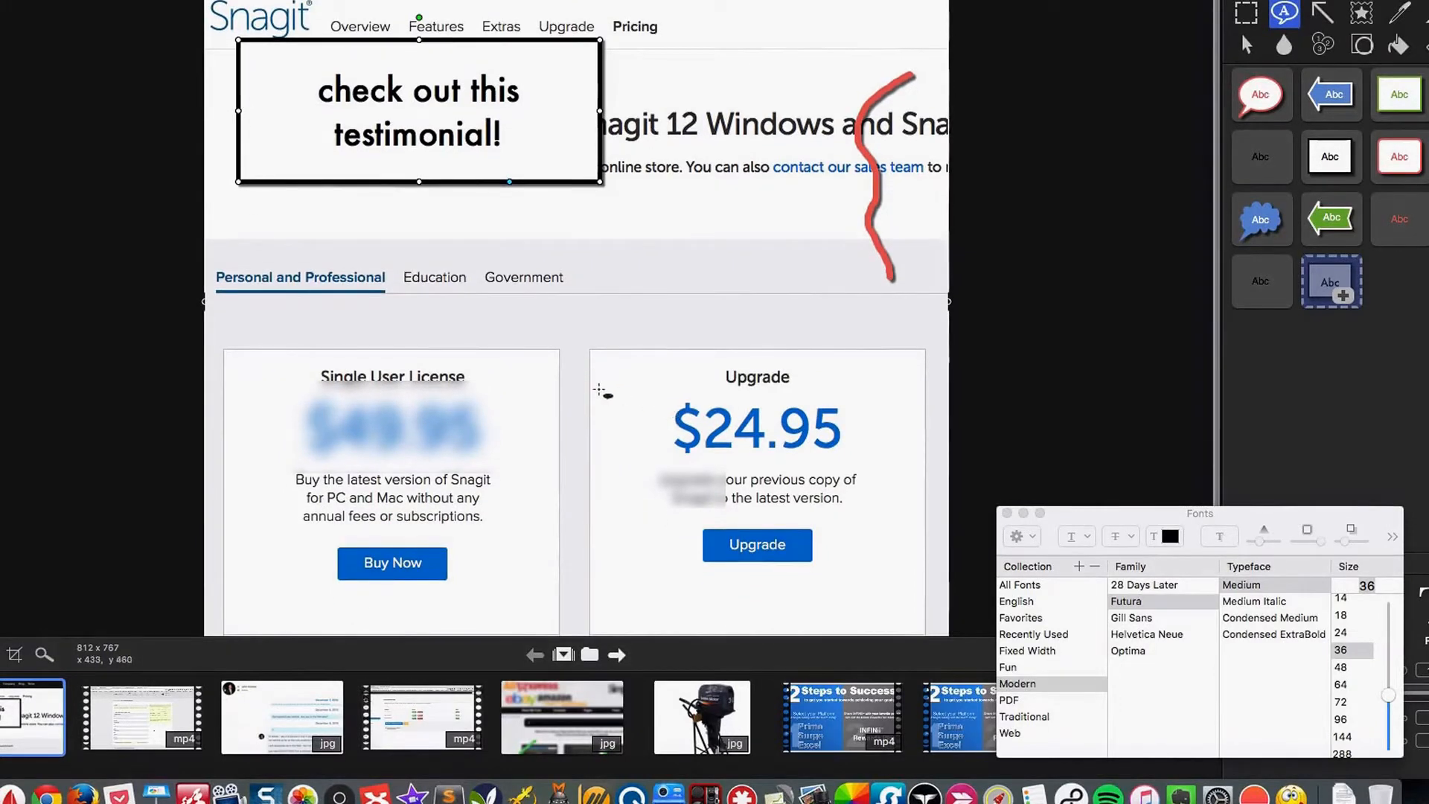
{"action": "scroll", "coordinate": [600, 390], "scroll_direction": "down", "scroll_amount": 2}
{"action": "scroll", "coordinate": [600, 390], "scroll_direction": "up", "scroll_amount": 3}
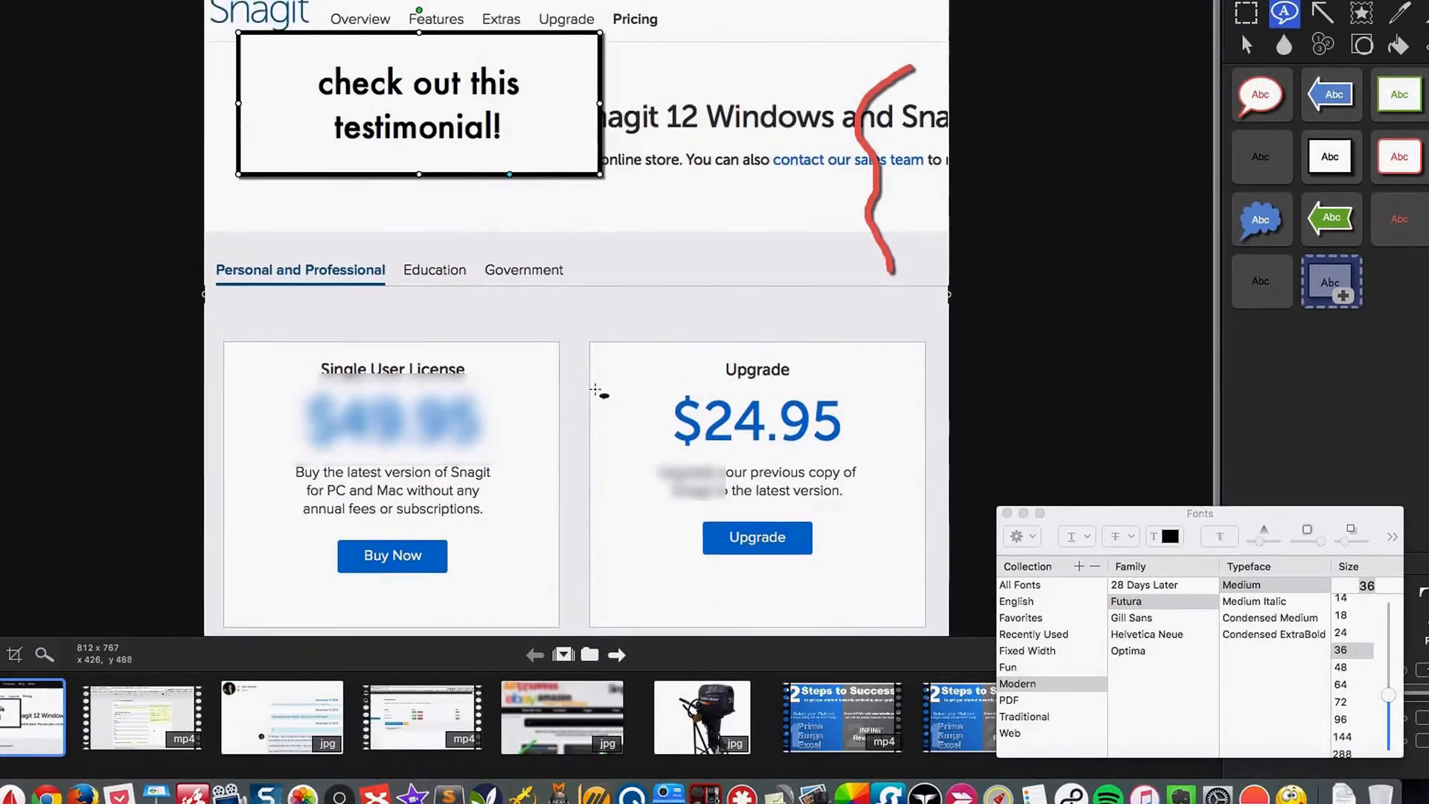
{"action": "scroll", "coordinate": [595, 390], "scroll_direction": "up", "scroll_amount": 2}
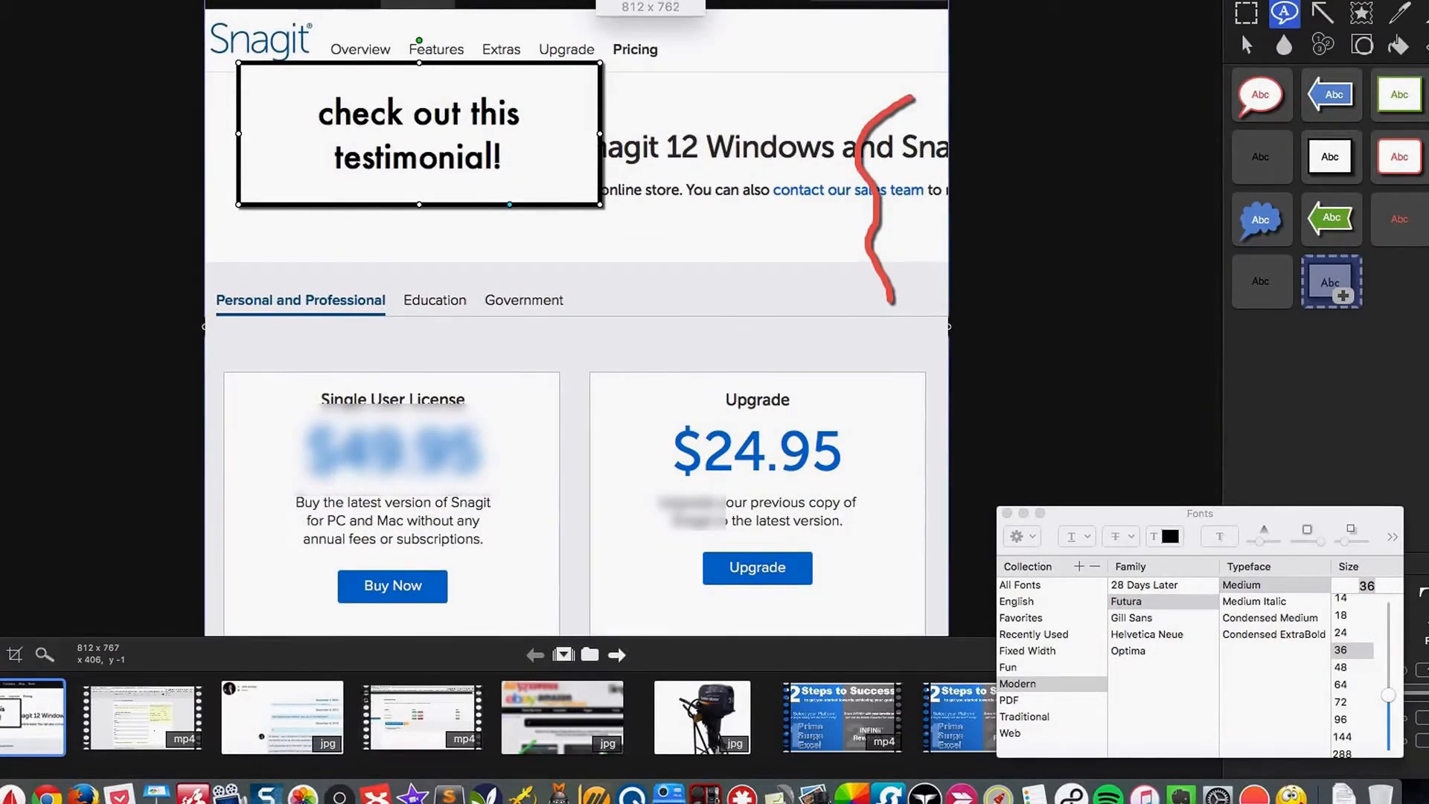
{"action": "left_click_drag", "start_coordinate": [577, 0], "coordinate": [581, 12]}
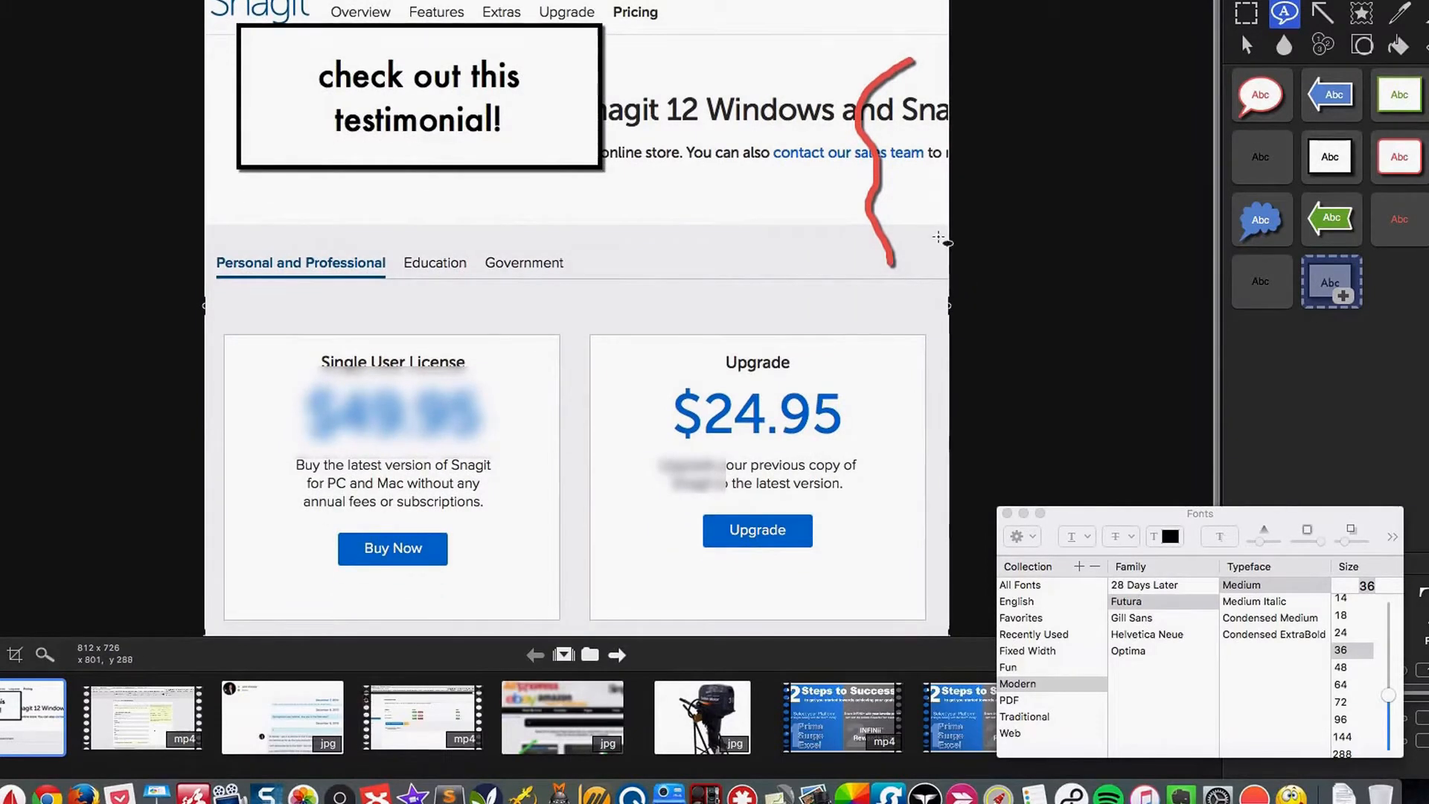
{"action": "left_click_drag", "start_coordinate": [947, 311], "coordinate": [892, 310]}
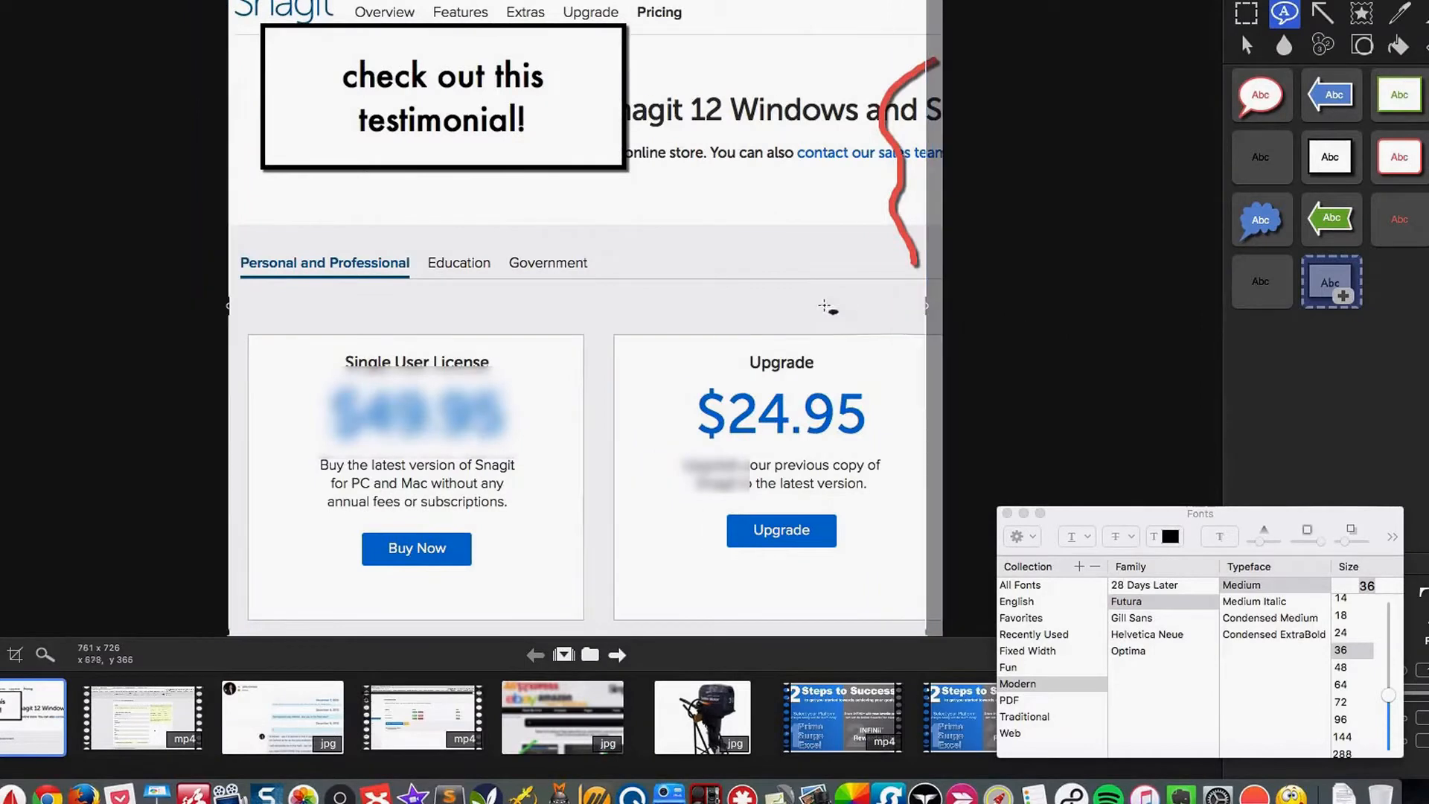
- Add an empty white callout above the Upgrade heading and draw a red arrow pointing to the Single User License heading
{"action": "left_click", "coordinate": [737, 306]}
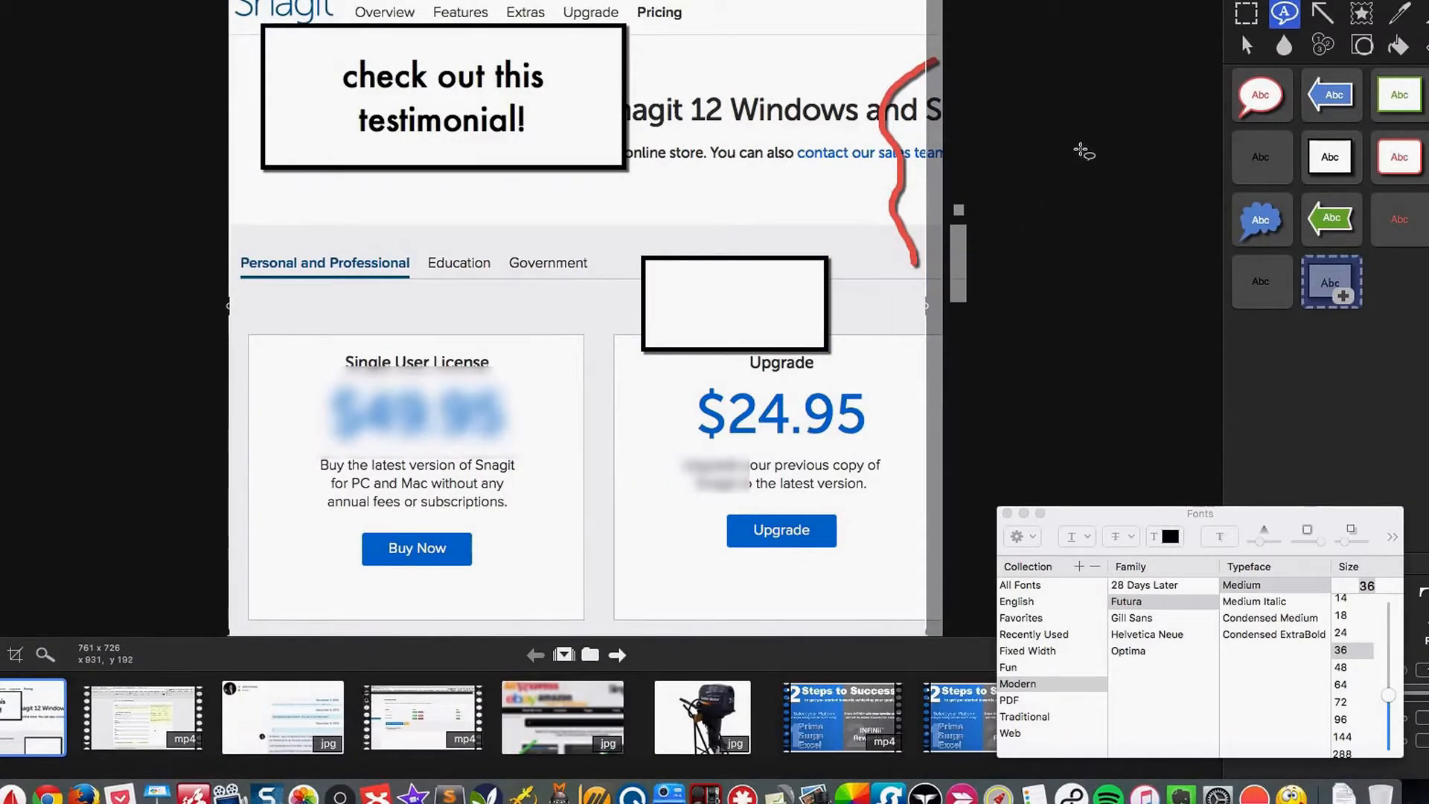
{"action": "left_click", "coordinate": [1322, 13]}
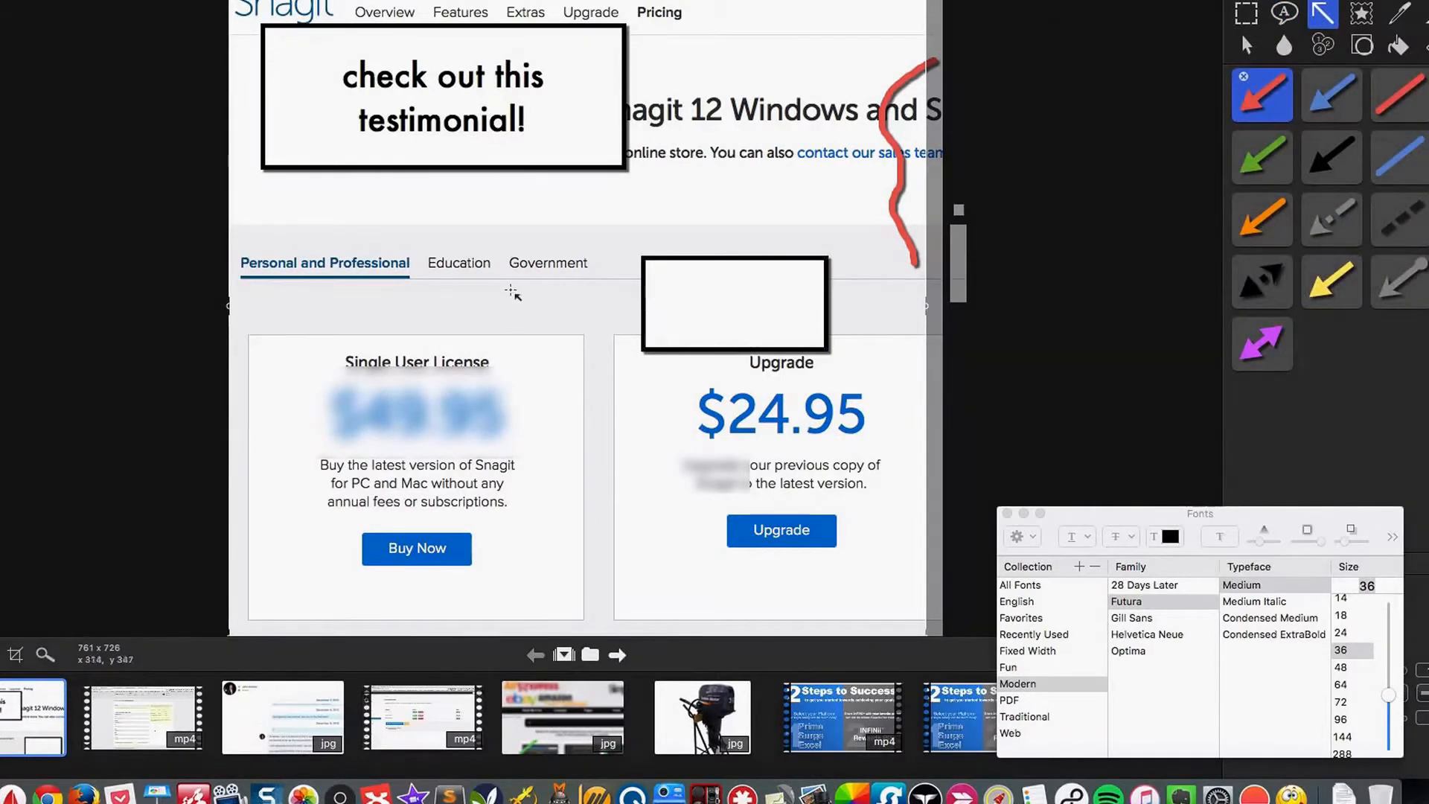
{"action": "mouse_move", "coordinate": [270, 222]}
{"action": "left_mouse_down"}
{"action": "mouse_move", "coordinate": [376, 419]}
{"action": "mouse_move", "coordinate": [361, 372]}
{"action": "left_mouse_up"}
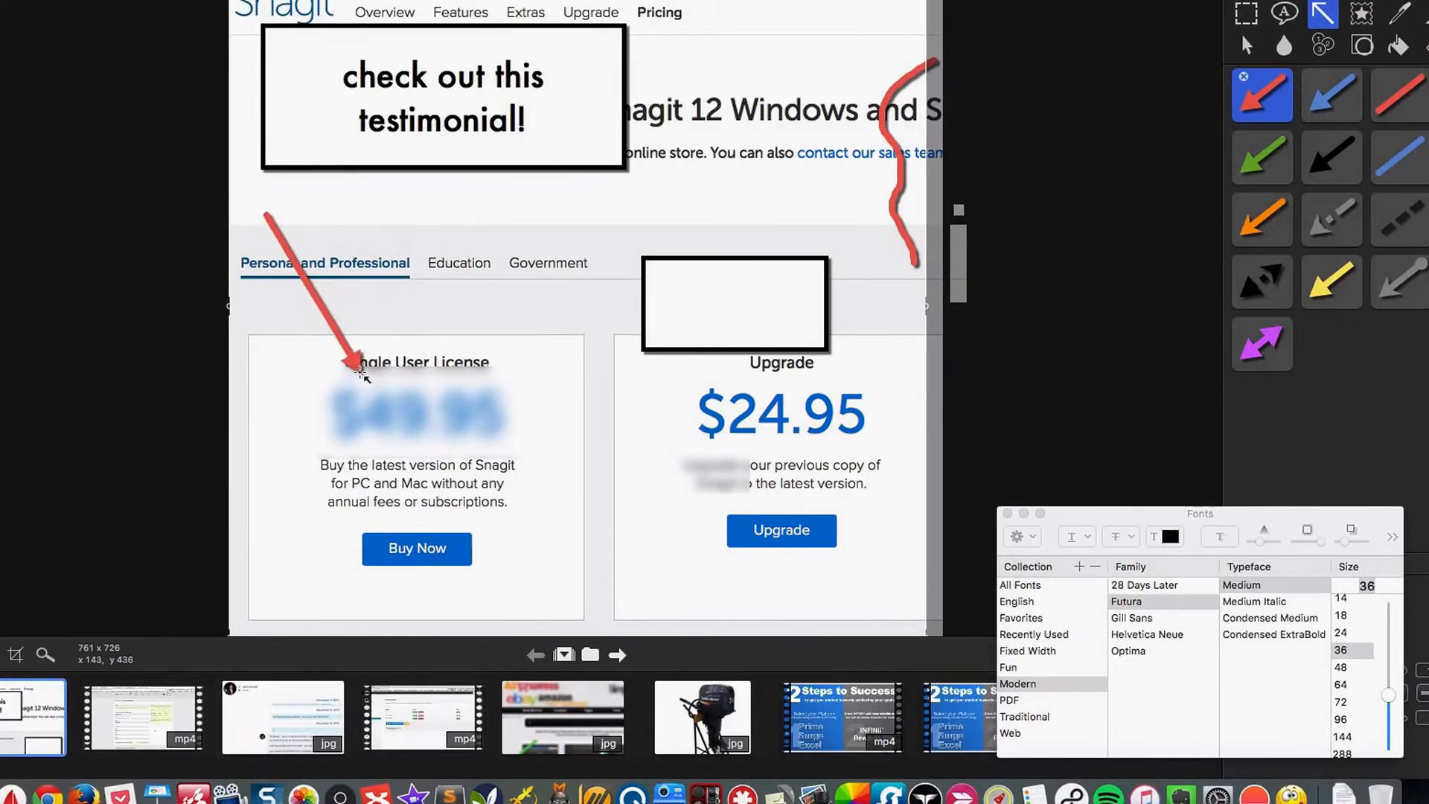
- Move the testimonial callout down to the arrow's tail and replace its text with "how much do you think this costs?"
{"action": "left_click_drag", "start_coordinate": [405, 91], "coordinate": [535, 160]}
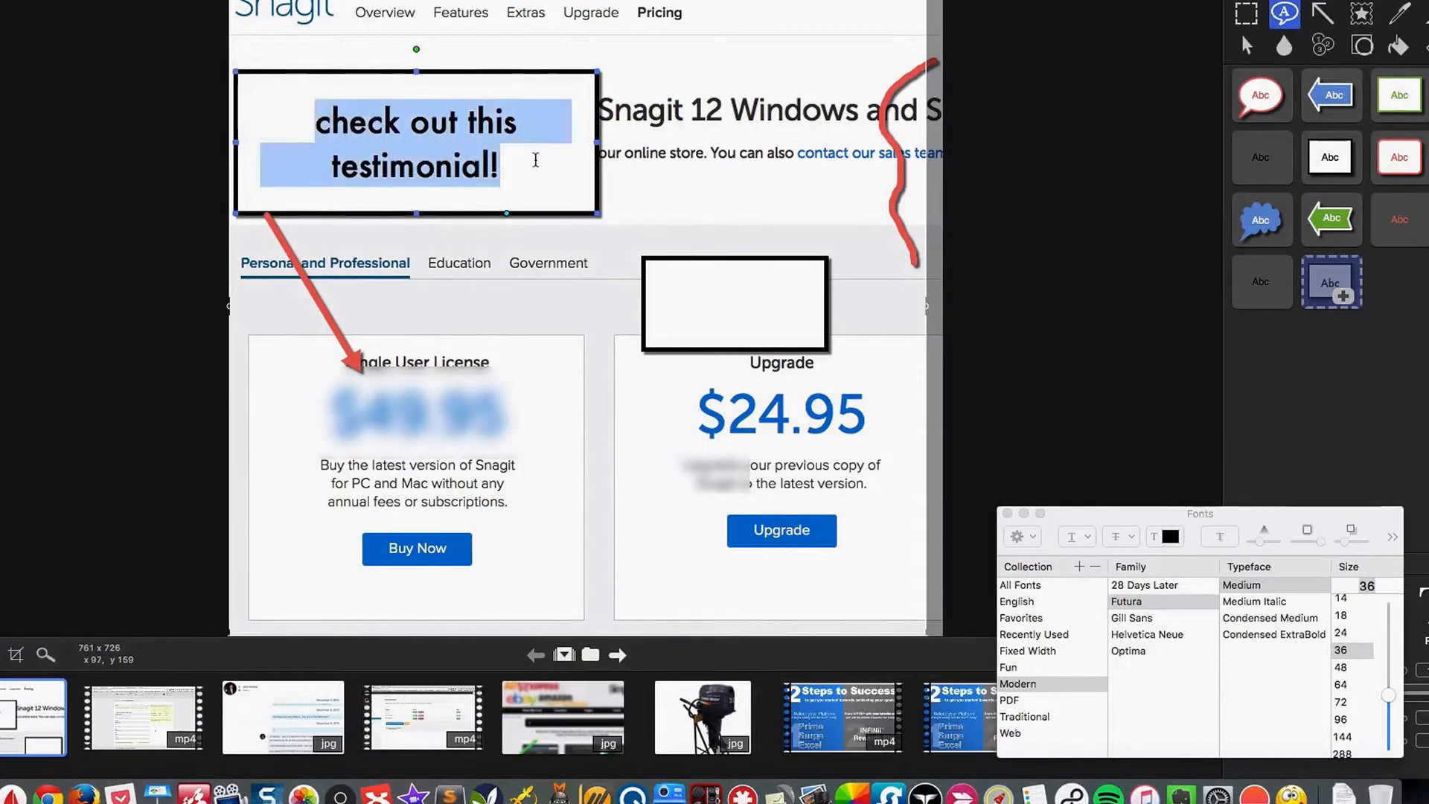
{"action": "type", "text": "how muc"}
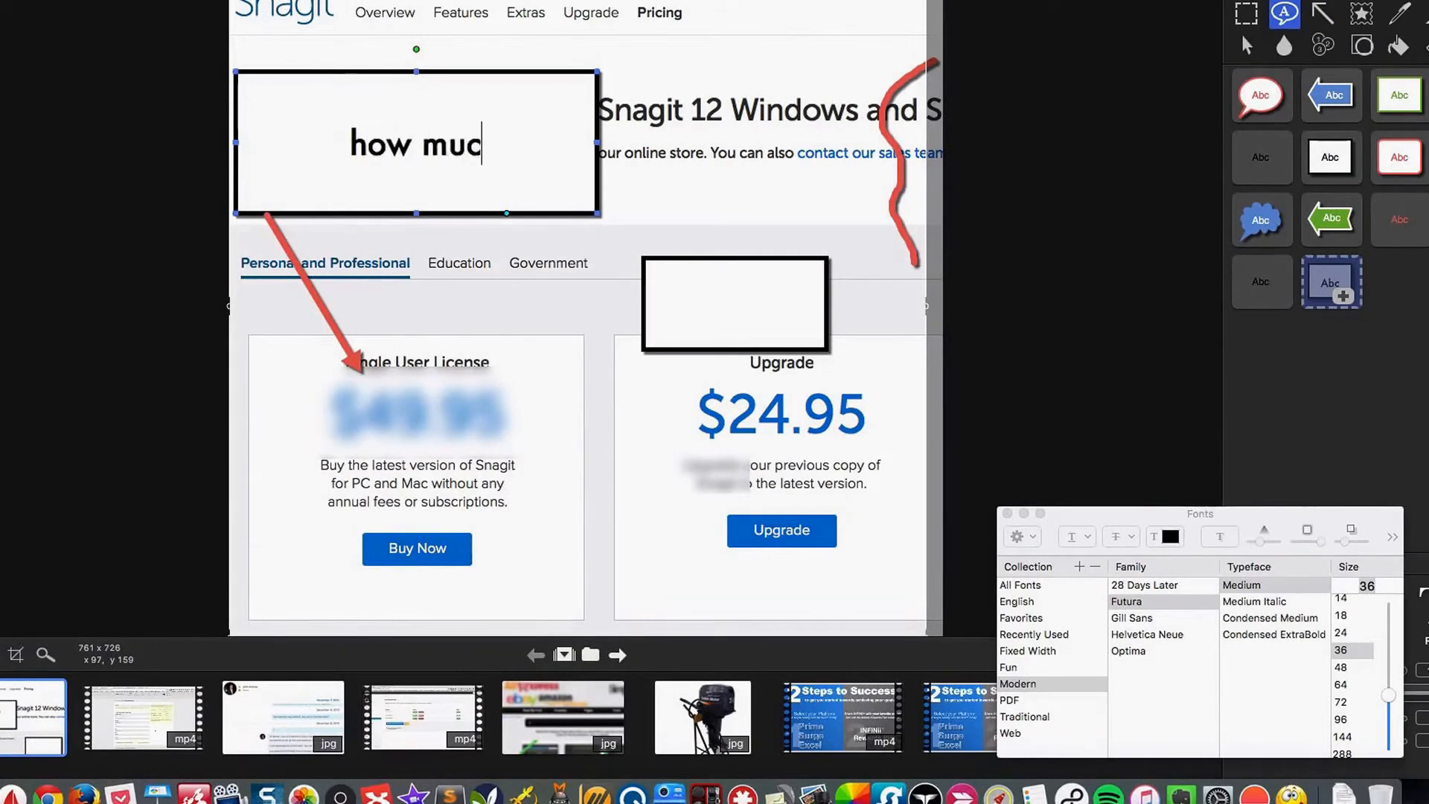
{"action": "type", "text": "h do you think this "}
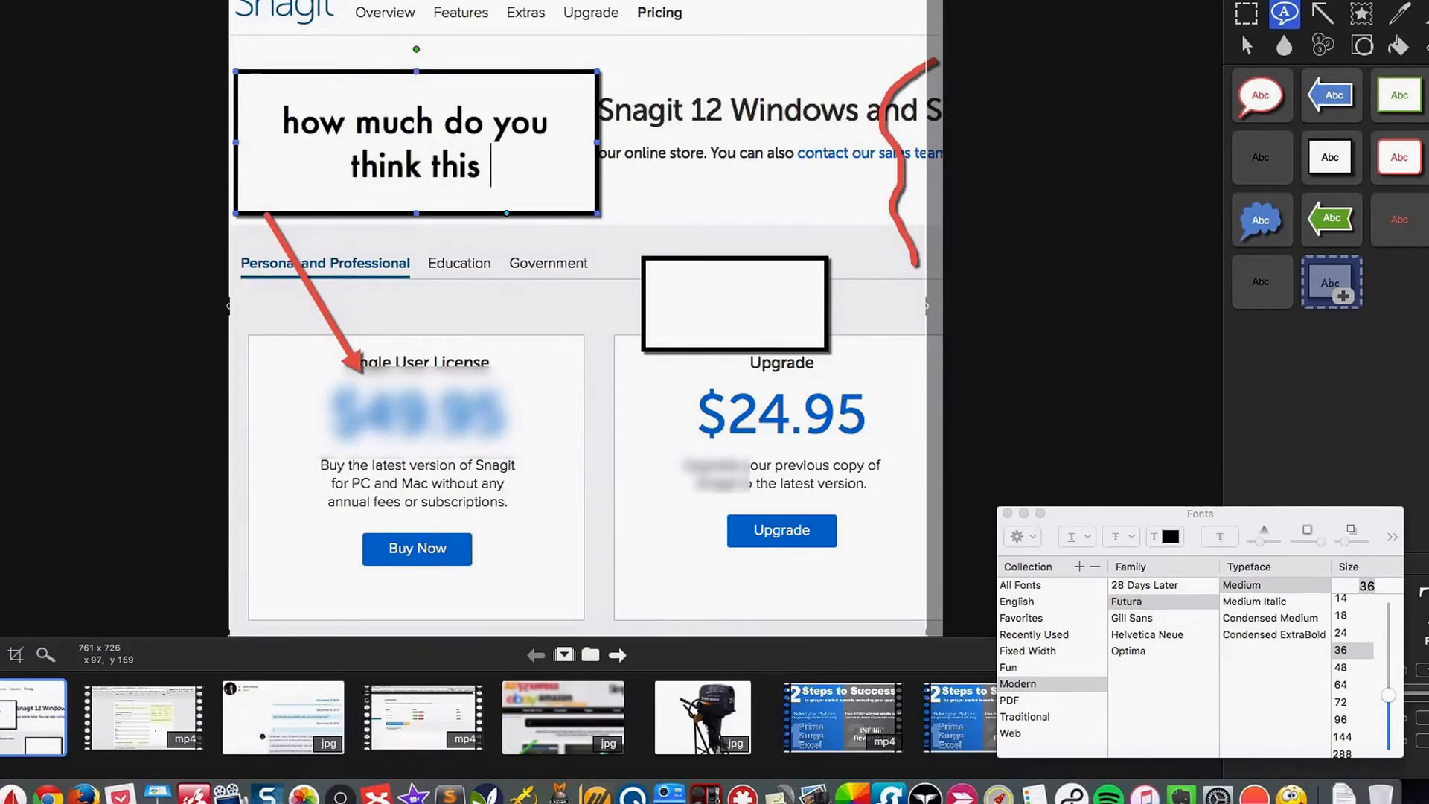
{"action": "type", "text": "costs?"}
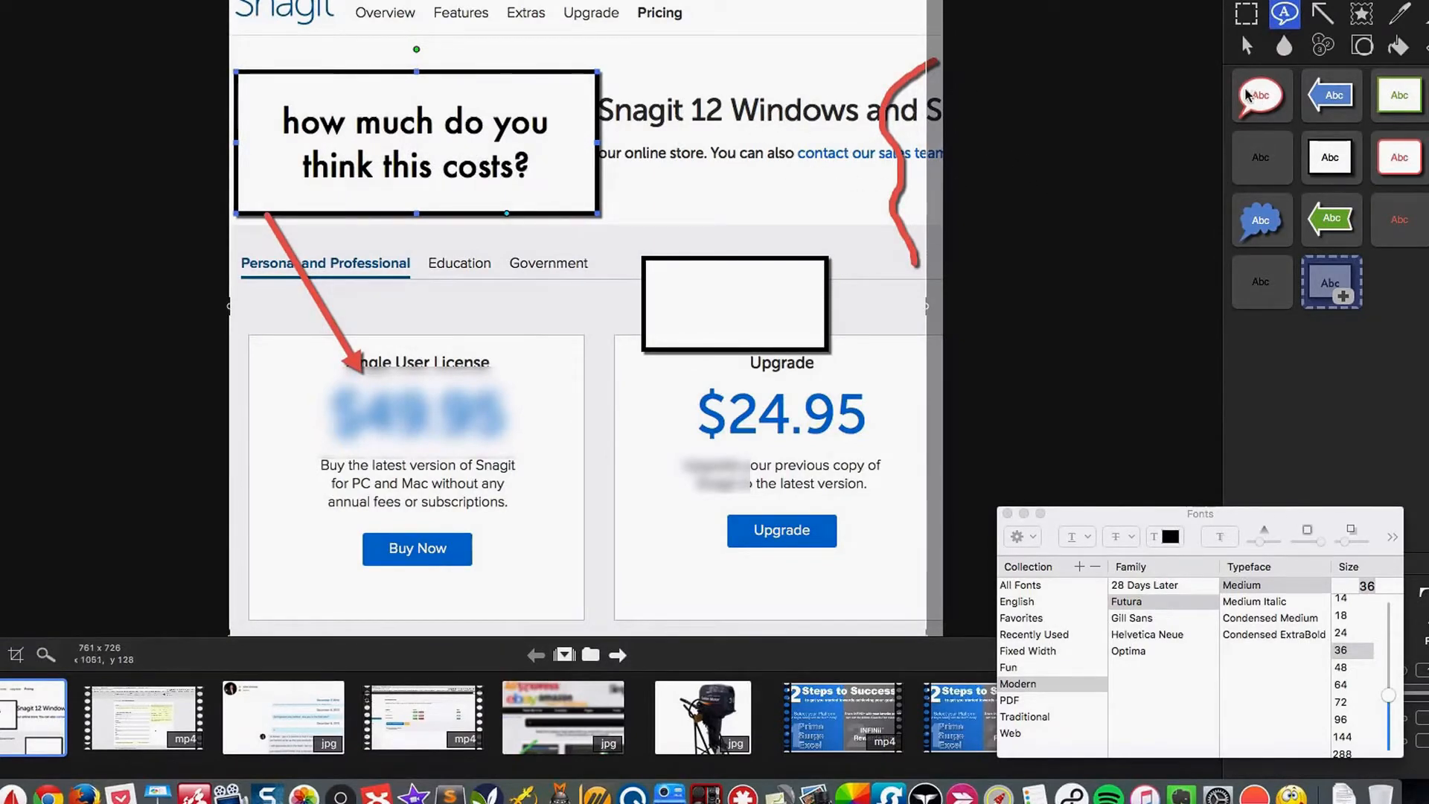
- Place red circular number markers 1 and 2 on the upper-left corners of the question callout and the empty callout
{"action": "left_click", "coordinate": [1321, 47]}
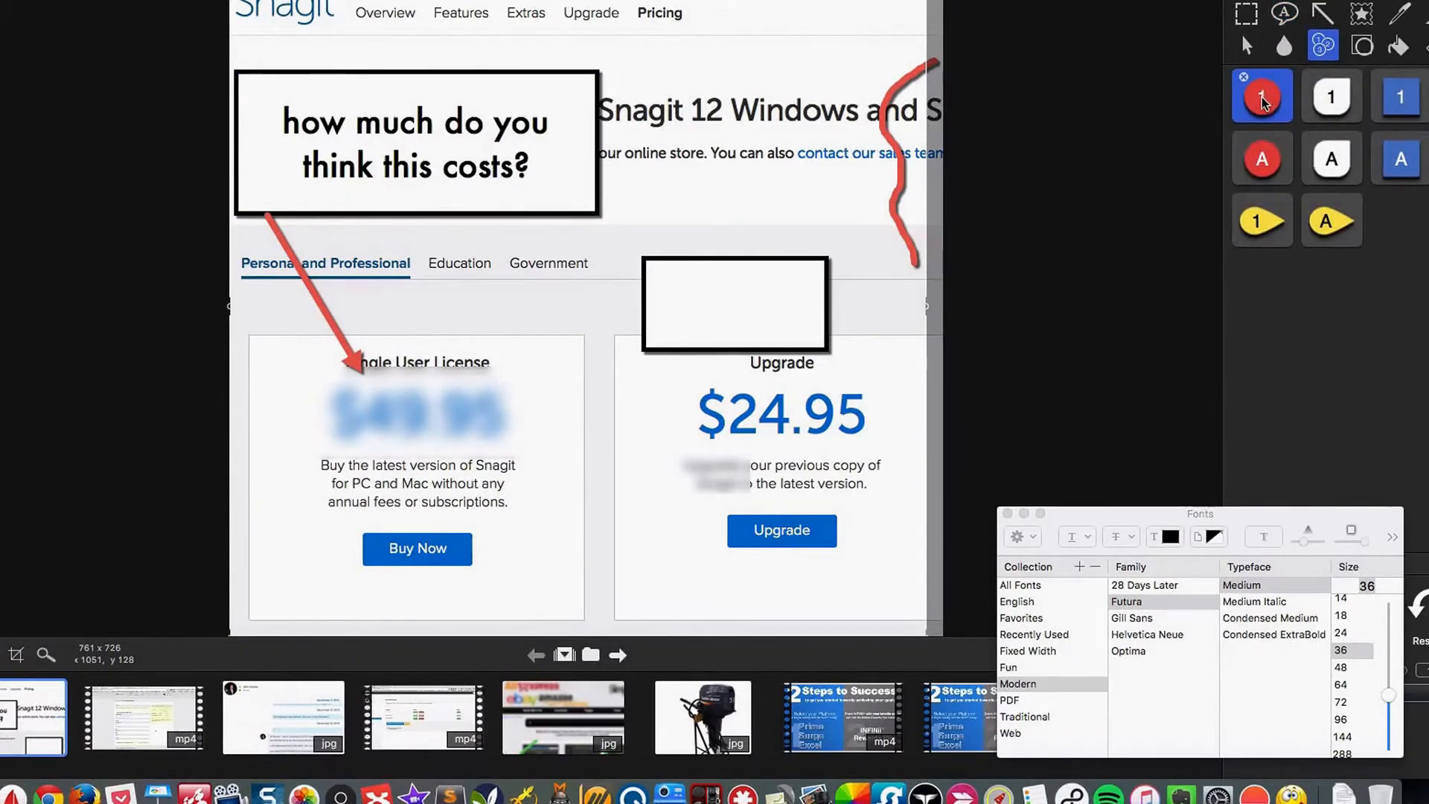
{"action": "left_click", "coordinate": [272, 100]}
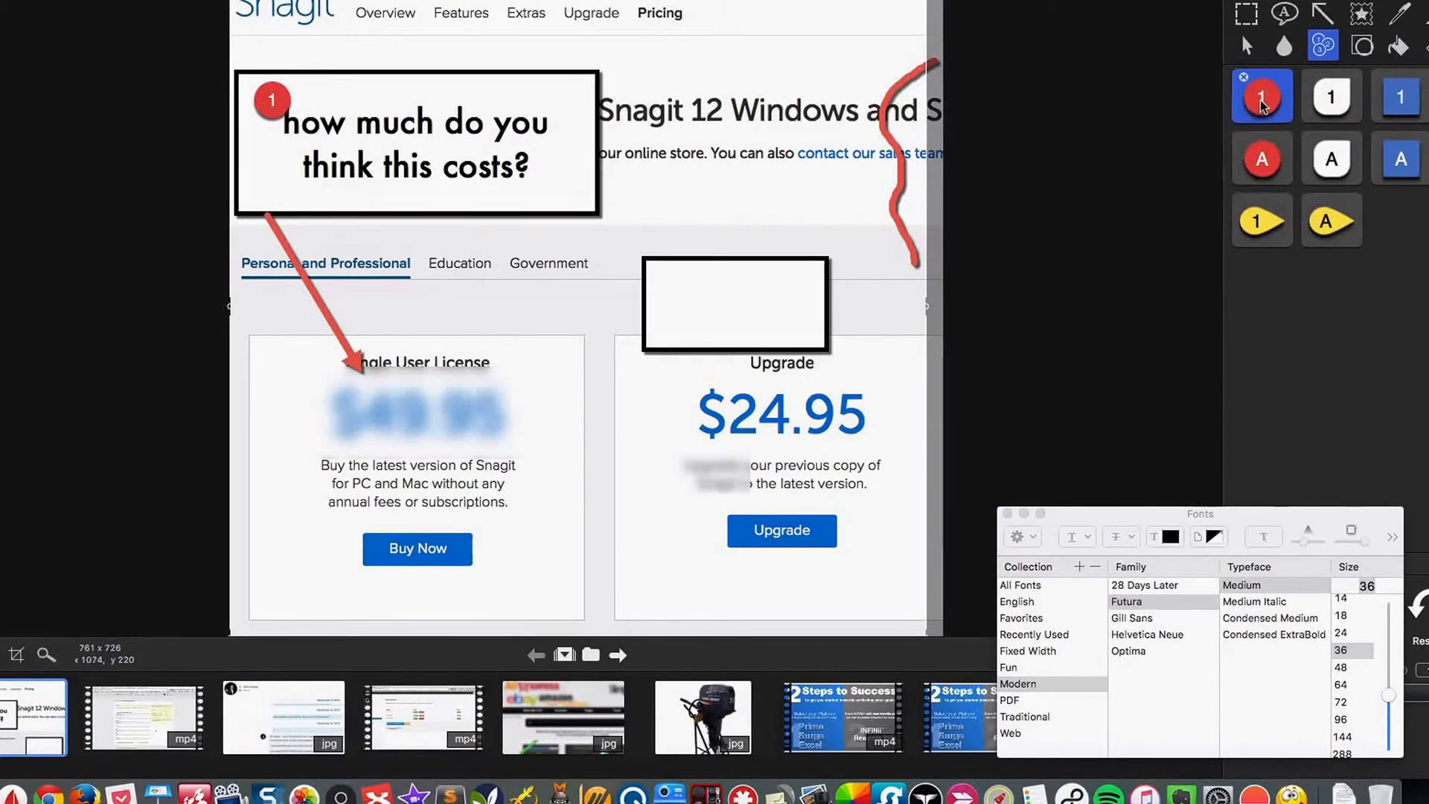
{"action": "left_click", "coordinate": [649, 265]}
- Fill the empty callout above the Upgrade heading with the text "a LOT!"
{"action": "key", "text": "t"}
{"action": "left_click", "coordinate": [718, 299]}
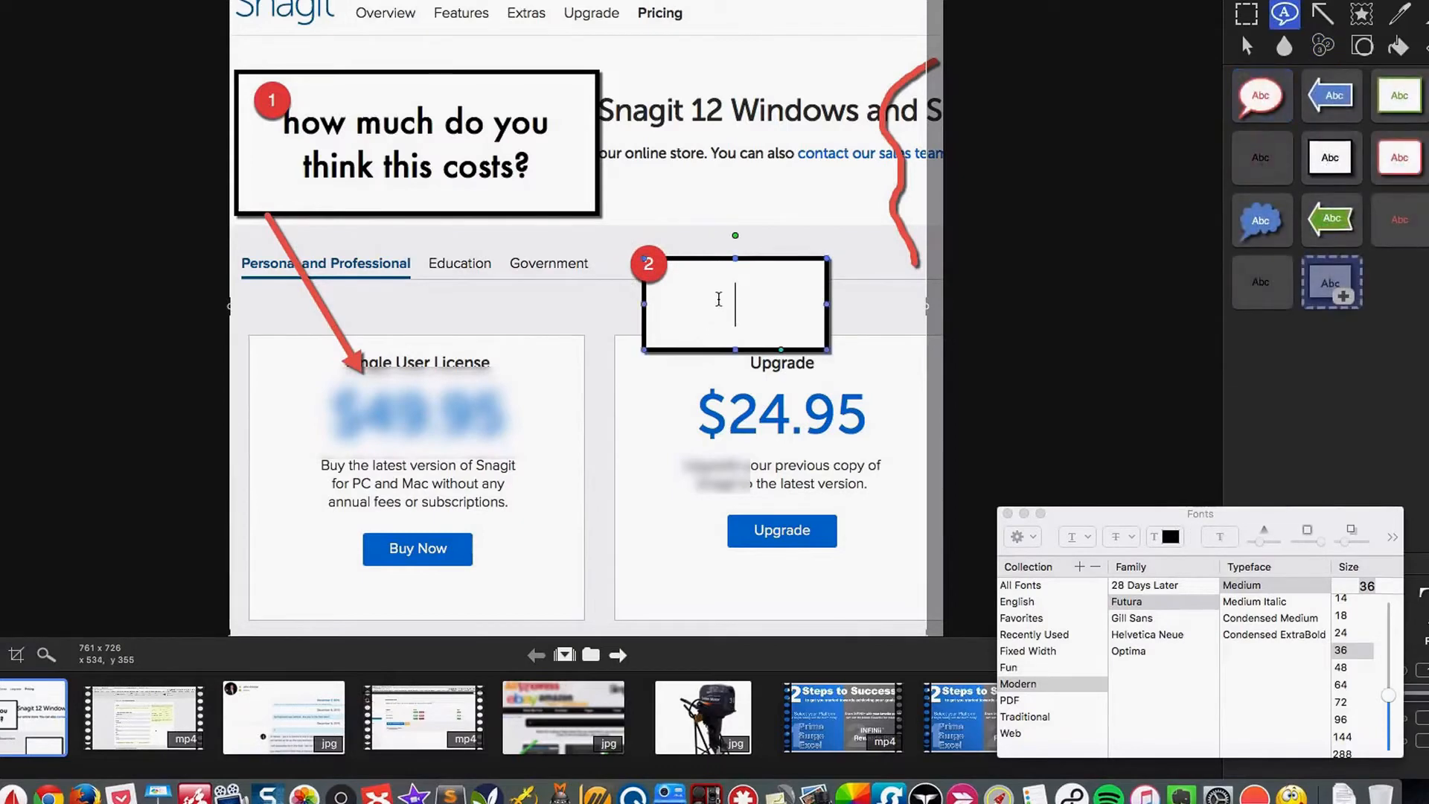
{"action": "type", "text": "a LOT!"}
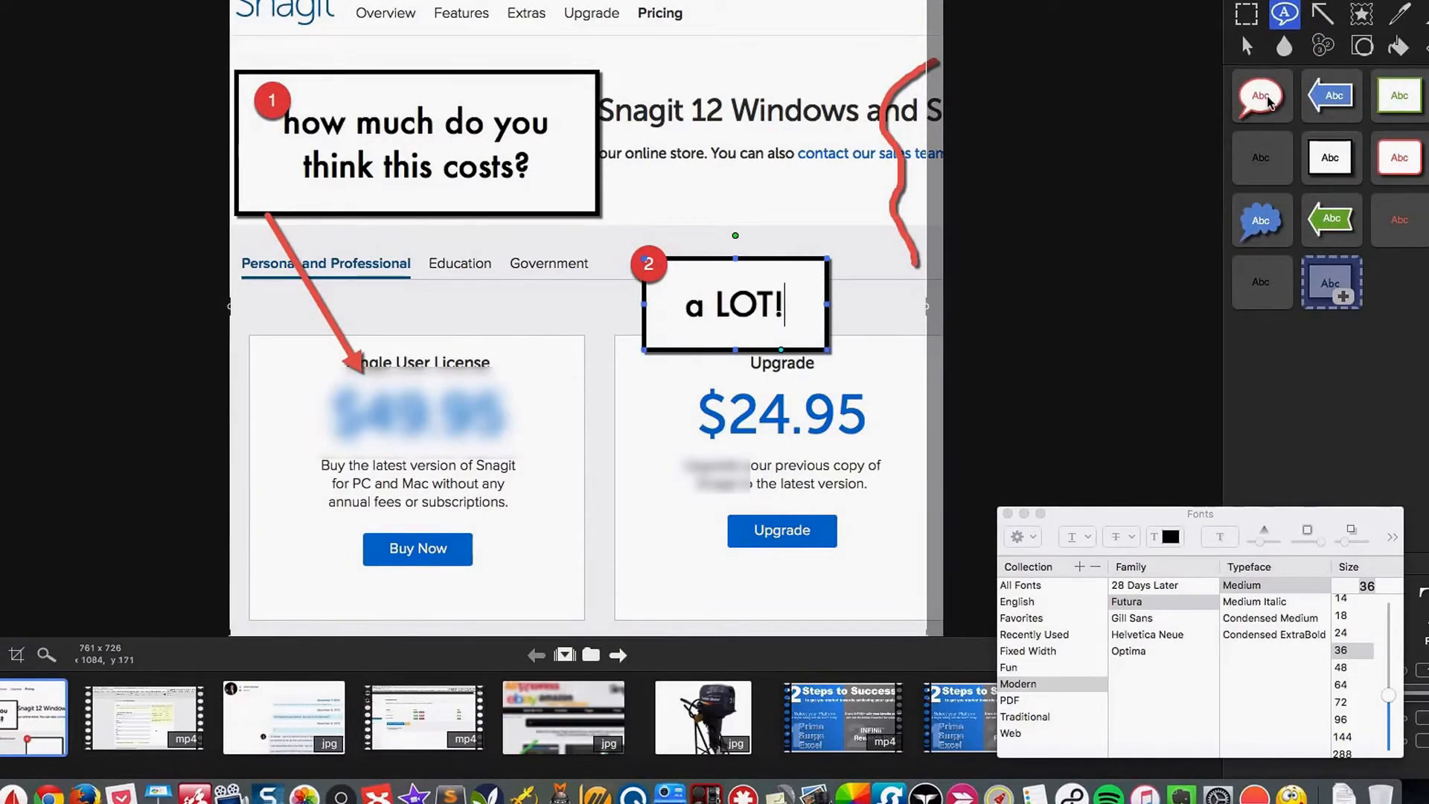
- Place a red circular number 3 marker to the right of the Buy Now button
{"action": "left_click", "coordinate": [1284, 47]}
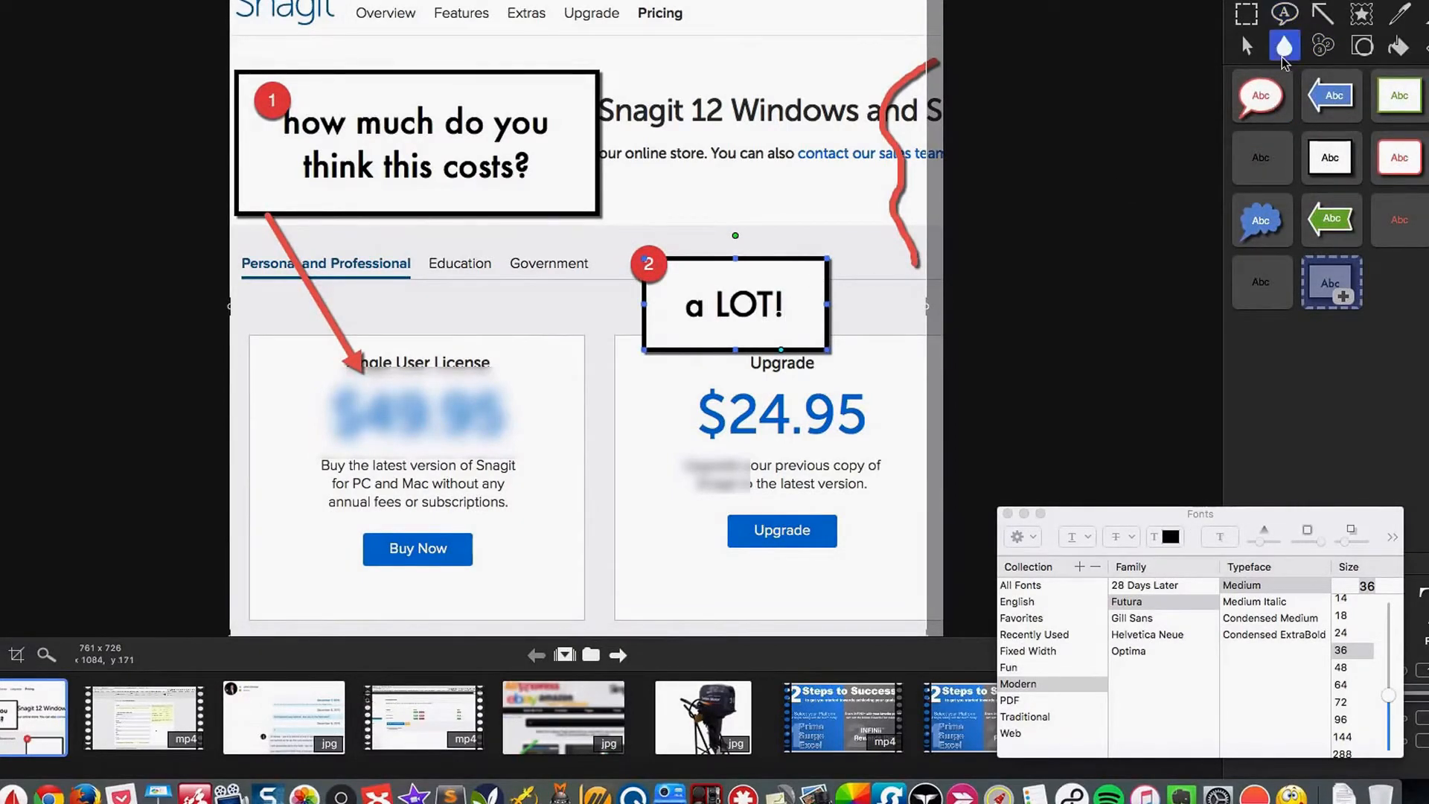
{"action": "left_click", "coordinate": [1324, 46]}
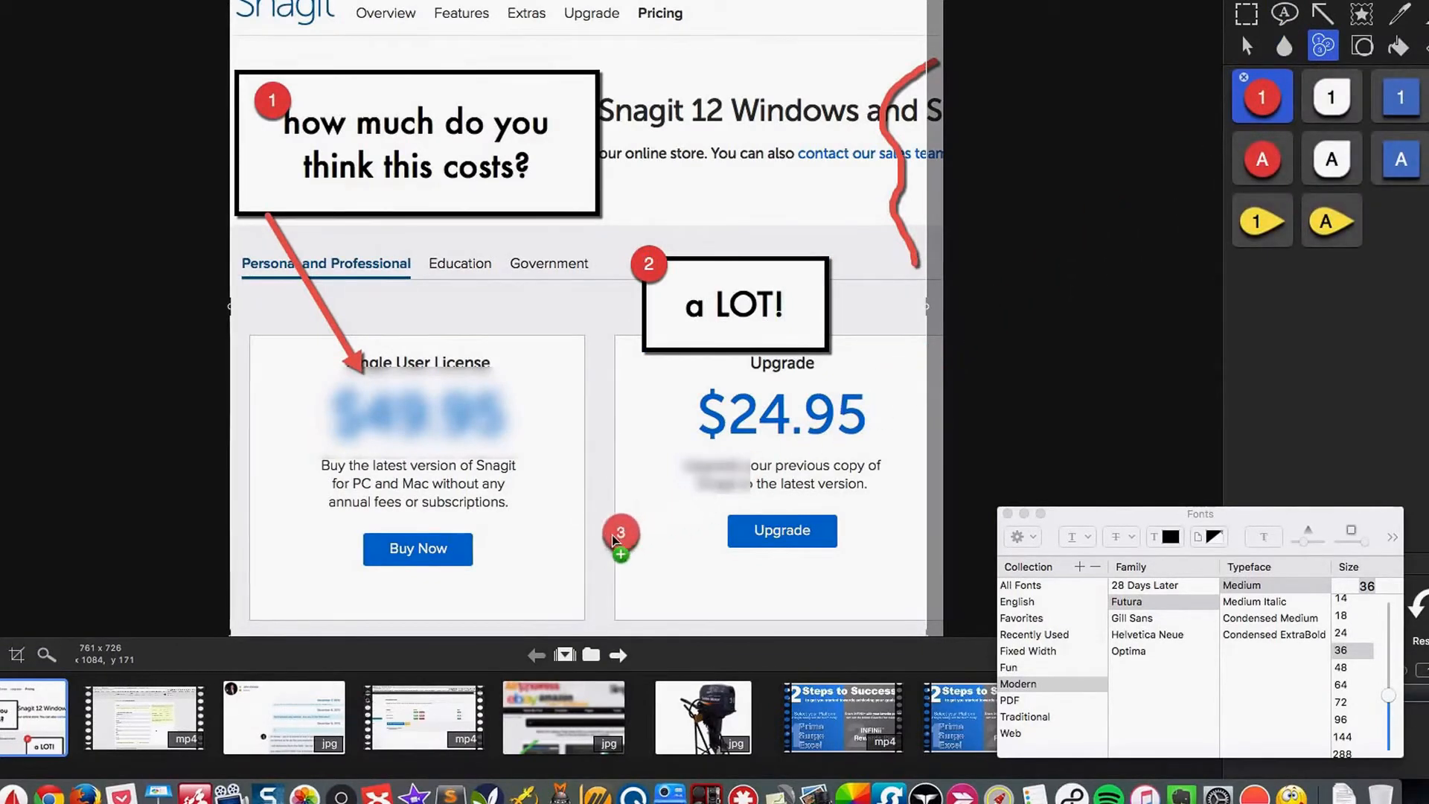
{"action": "left_click", "coordinate": [549, 558]}
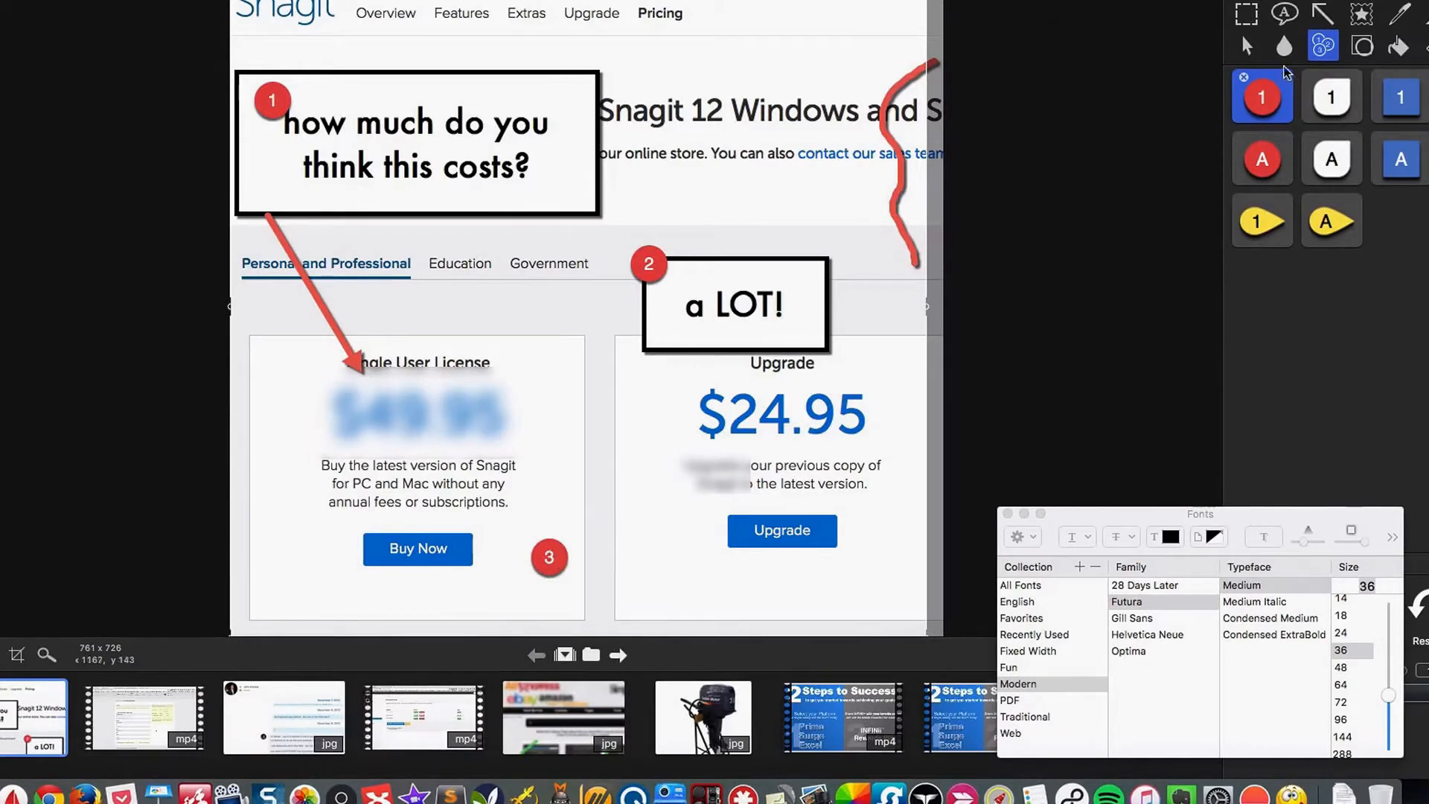
- Add the borderless text "but, it's worth it!" just right of marker 3, switch to the Blur tool and close the Fonts window
{"action": "left_click", "coordinate": [1285, 15]}
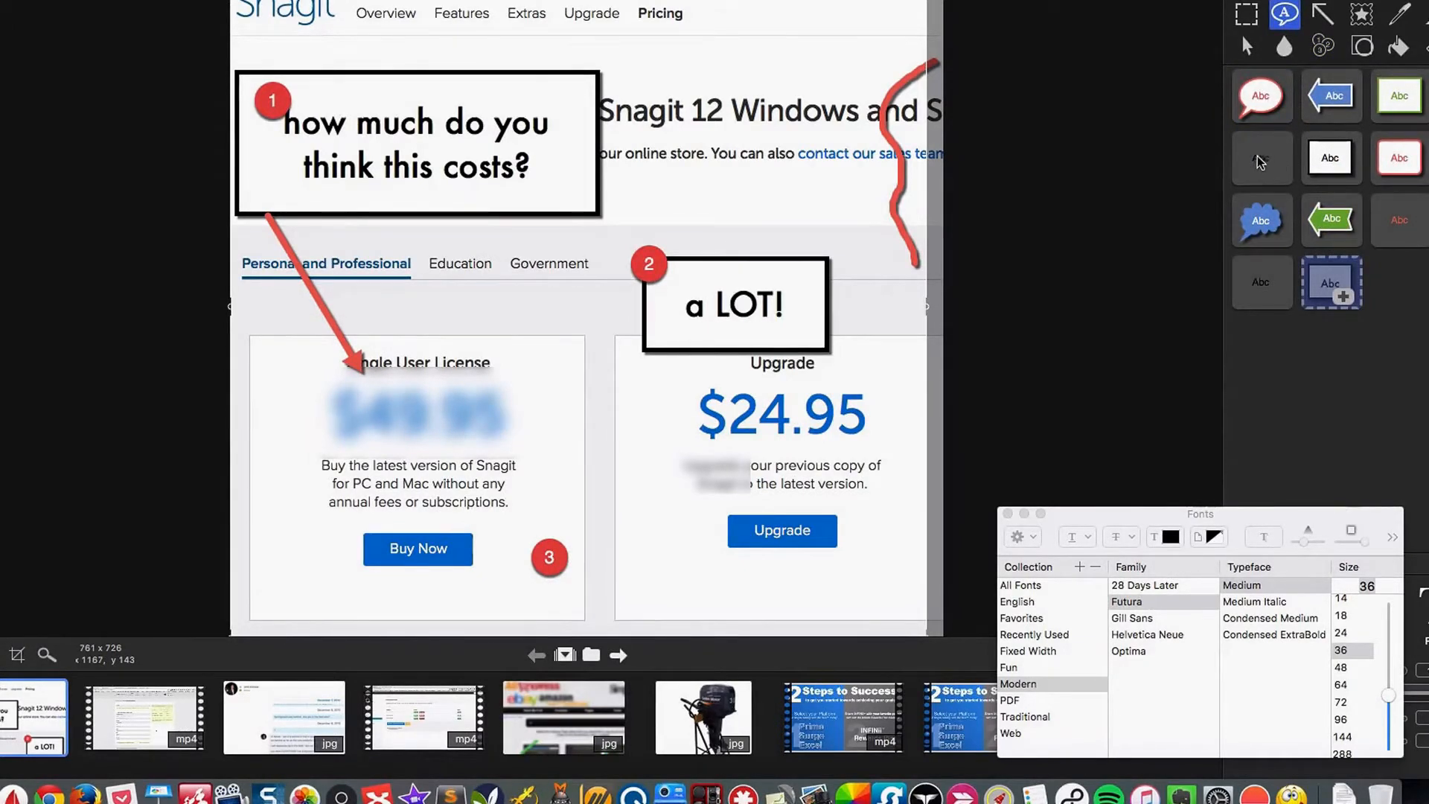
{"action": "left_click_drag", "start_coordinate": [1258, 159], "coordinate": [634, 552]}
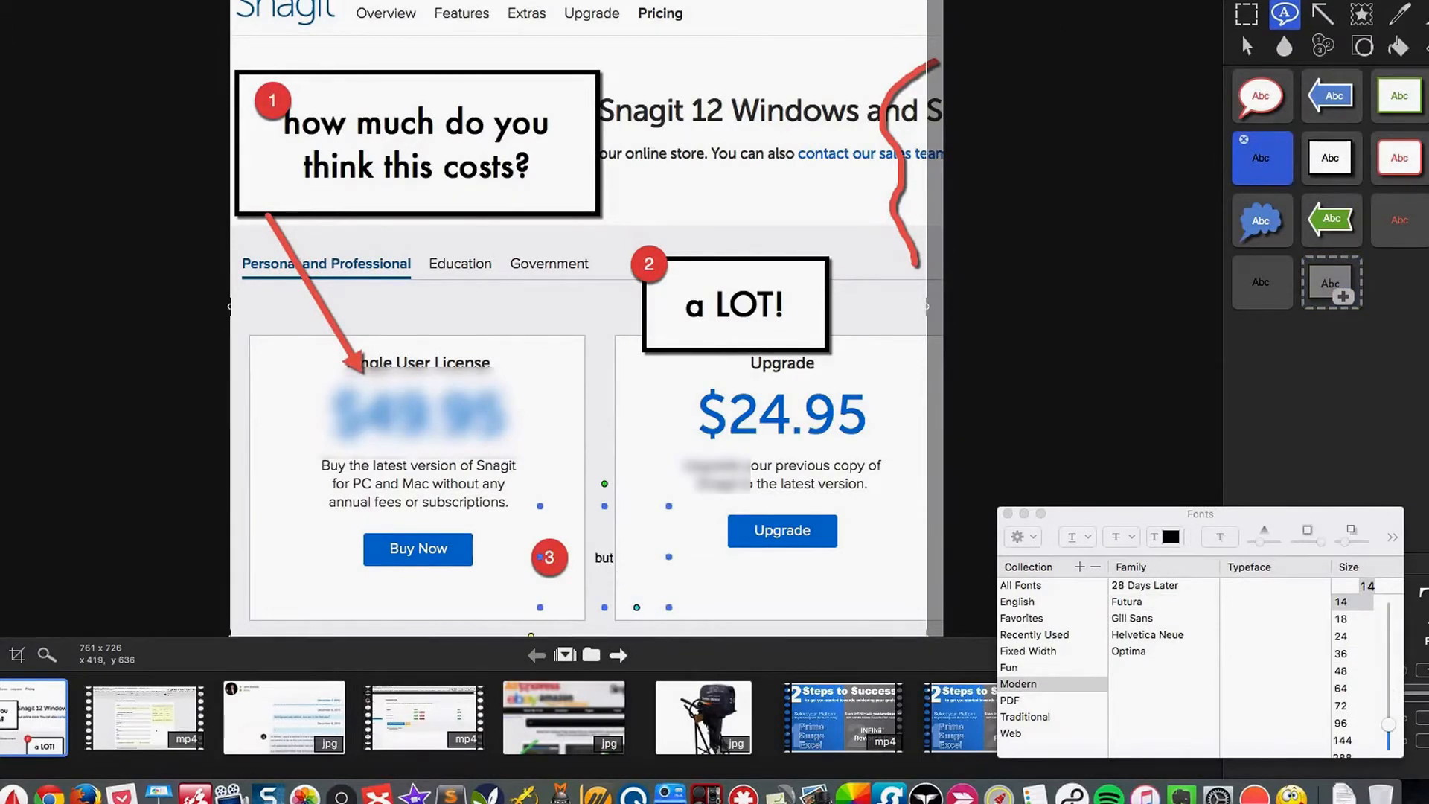
{"action": "type", "text": "but, it's worth it!"}
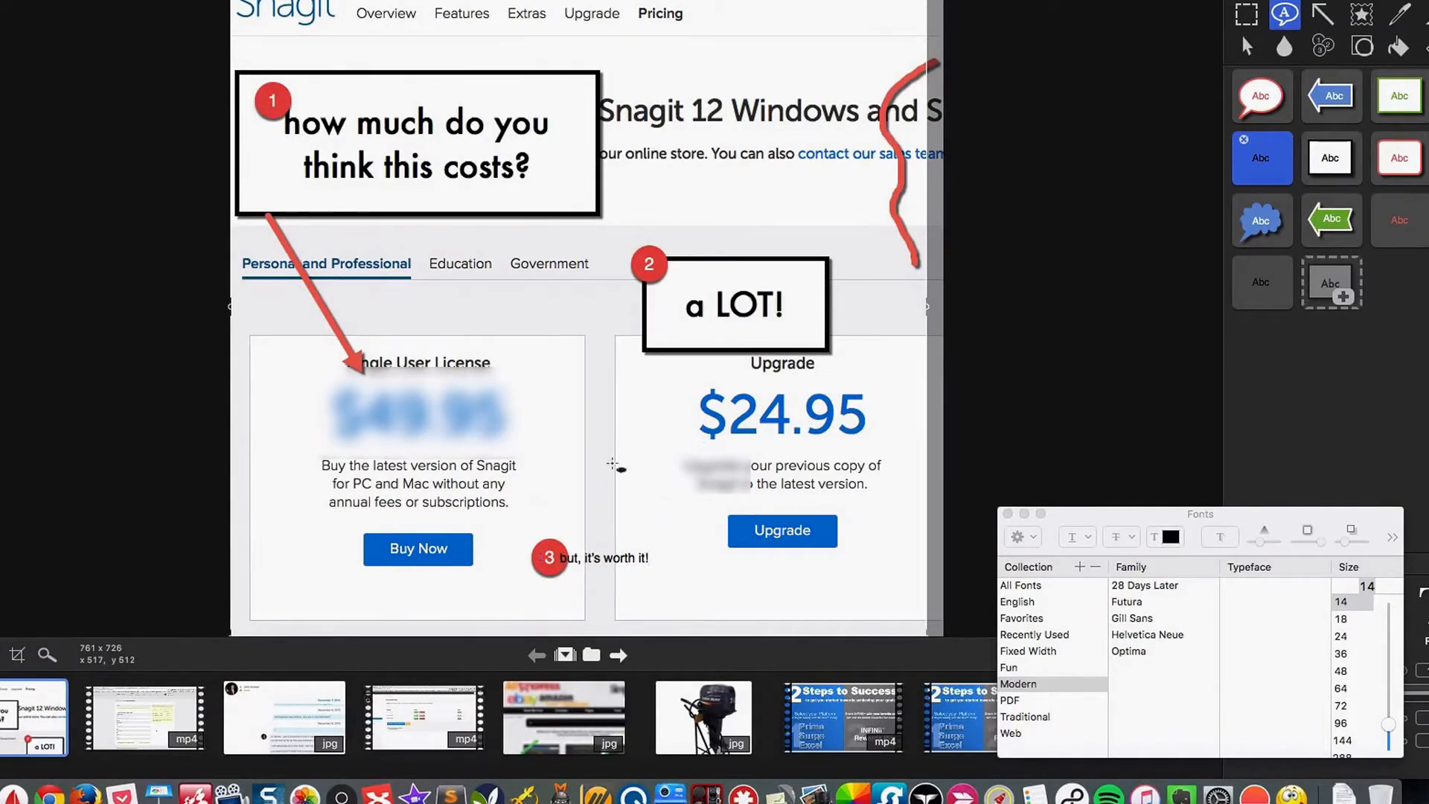
{"action": "key", "text": "Escape"}
{"action": "mouse_move", "coordinate": [625, 558]}
{"action": "left_mouse_down"}
{"action": "mouse_move", "coordinate": [661, 563]}
{"action": "mouse_move", "coordinate": [624, 555]}
{"action": "left_mouse_up"}
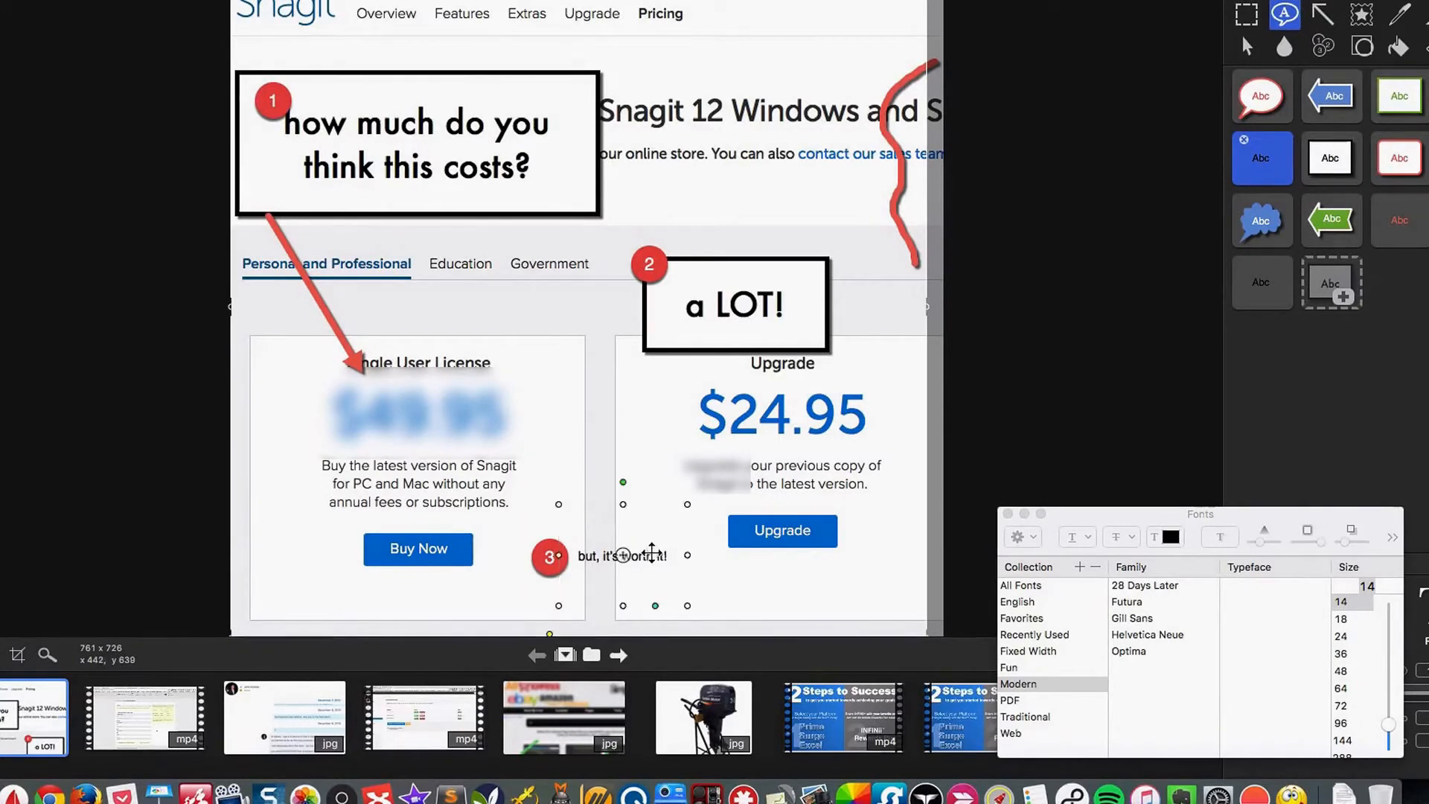
{"action": "key", "text": "b"}
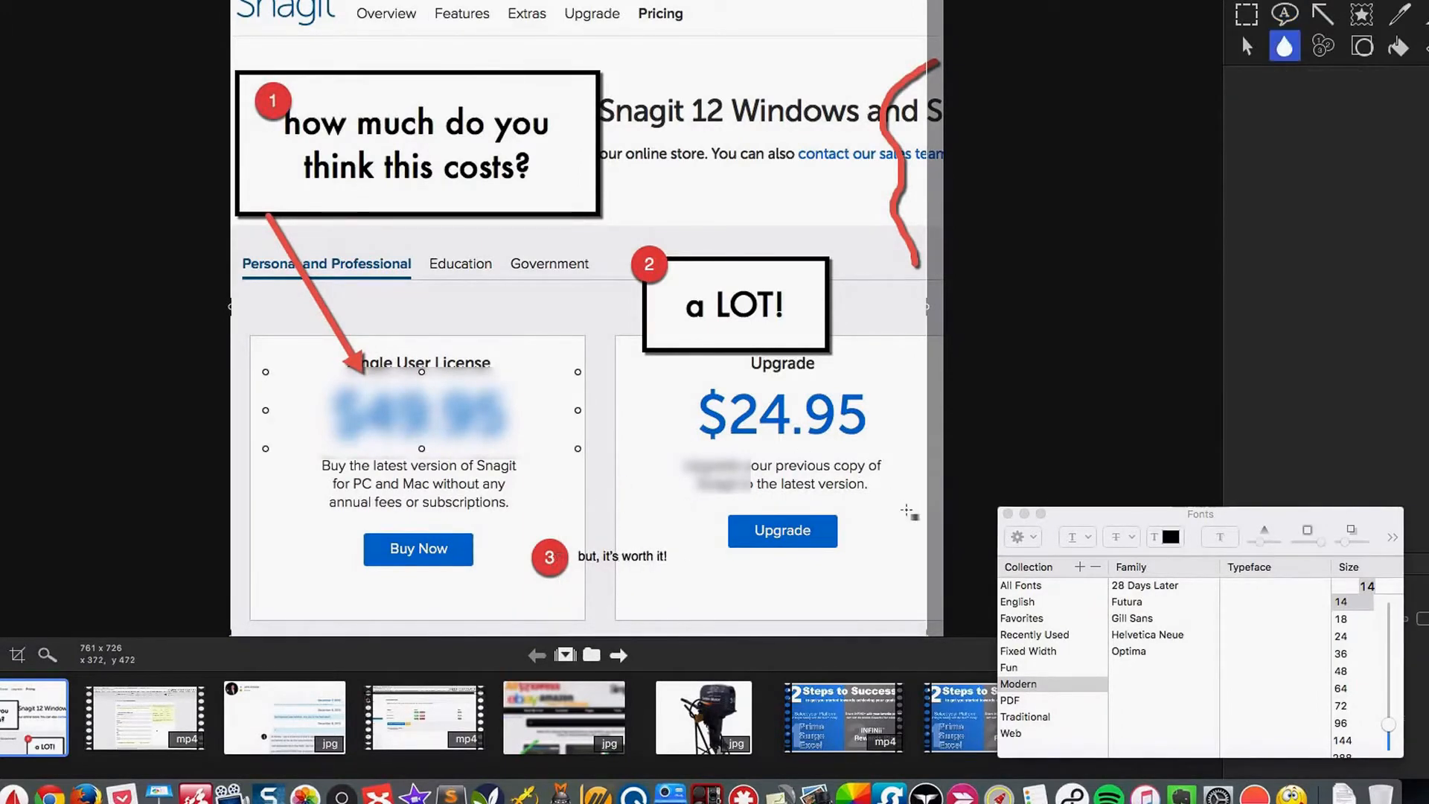
{"action": "left_click", "coordinate": [1009, 513]}
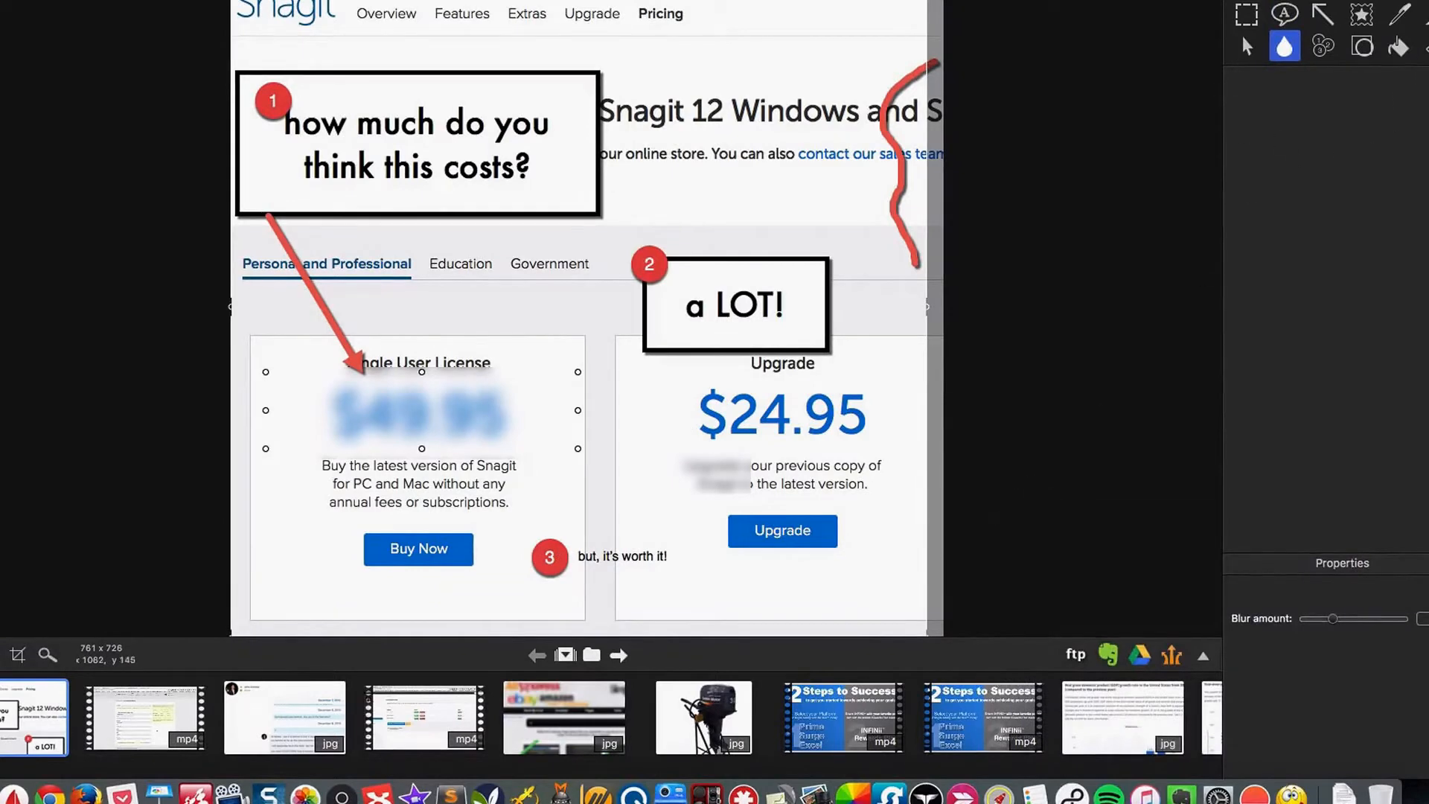
- Erase the dollar sign from the Upgrade price with the Eraser tool
{"action": "key", "text": "h"}
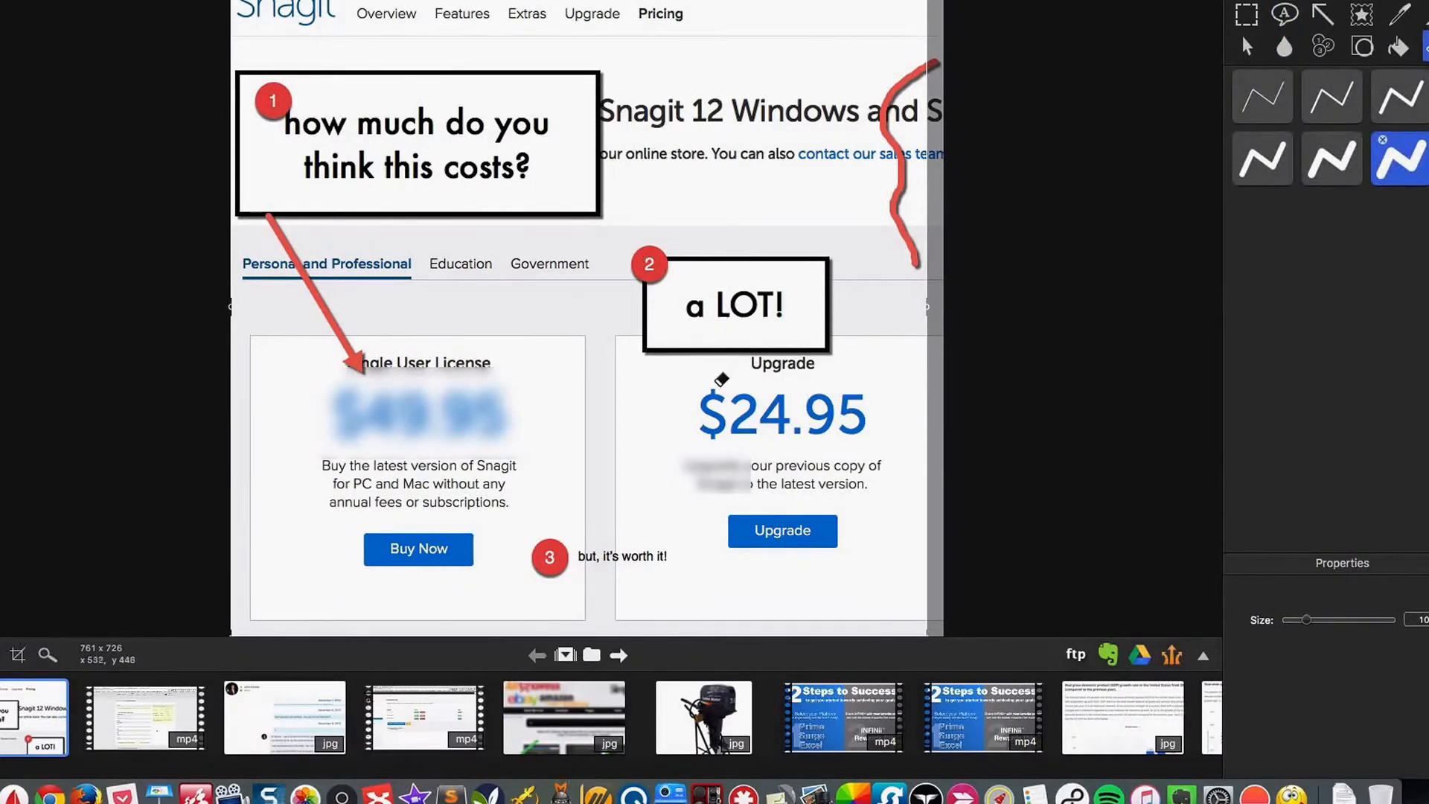
{"action": "mouse_move", "coordinate": [719, 391]}
{"action": "left_mouse_down"}
{"action": "mouse_move", "coordinate": [731, 438]}
{"action": "mouse_move", "coordinate": [726, 390]}
{"action": "mouse_move", "coordinate": [705, 437]}
{"action": "mouse_move", "coordinate": [739, 443]}
{"action": "mouse_move", "coordinate": [721, 380]}
{"action": "mouse_move", "coordinate": [703, 402]}
{"action": "mouse_move", "coordinate": [717, 439]}
{"action": "mouse_move", "coordinate": [708, 395]}
{"action": "mouse_move", "coordinate": [701, 440]}
{"action": "left_mouse_up"}
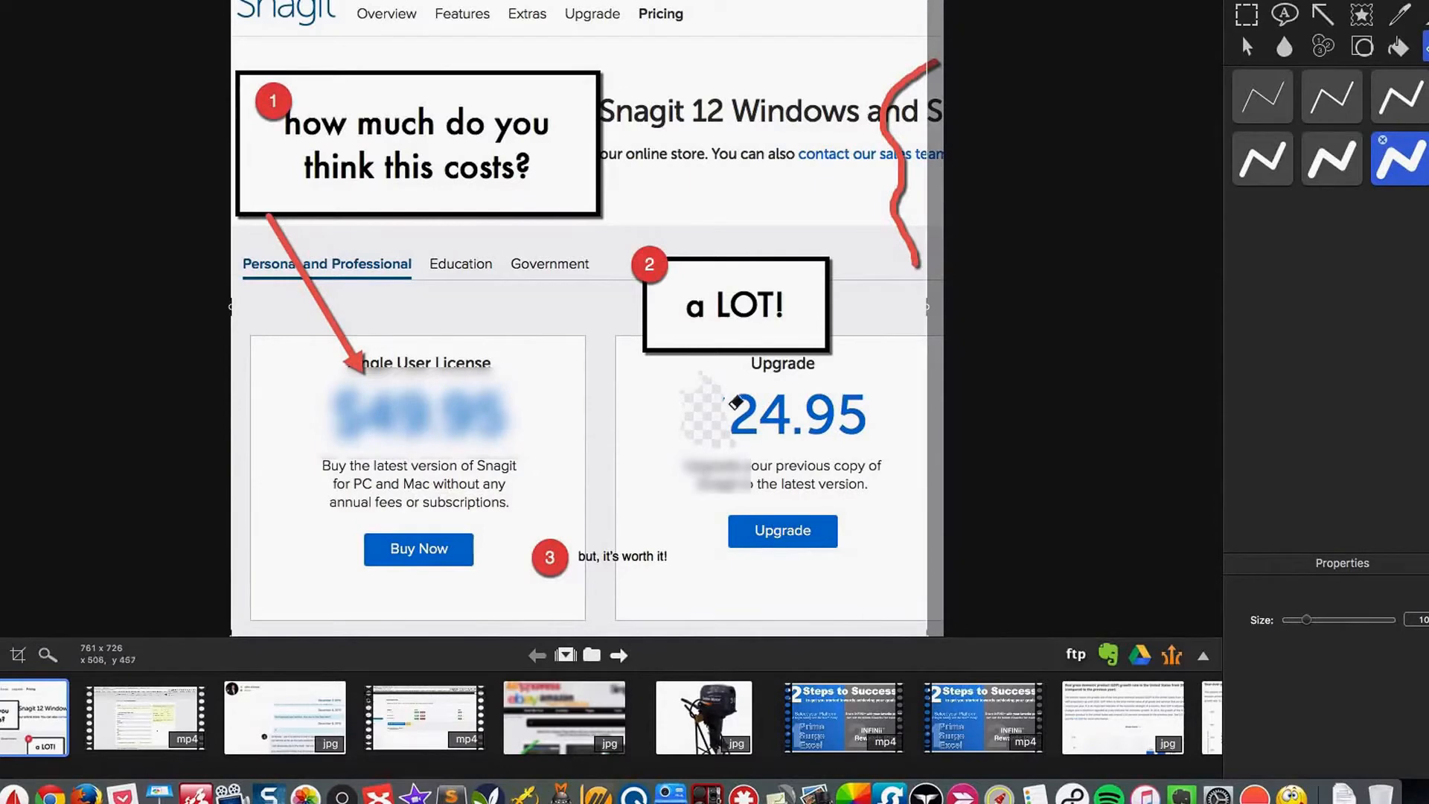
- Fill the page background behind the header and pricing boxes with orange using the Fill tool
{"action": "left_click", "coordinate": [1399, 48]}
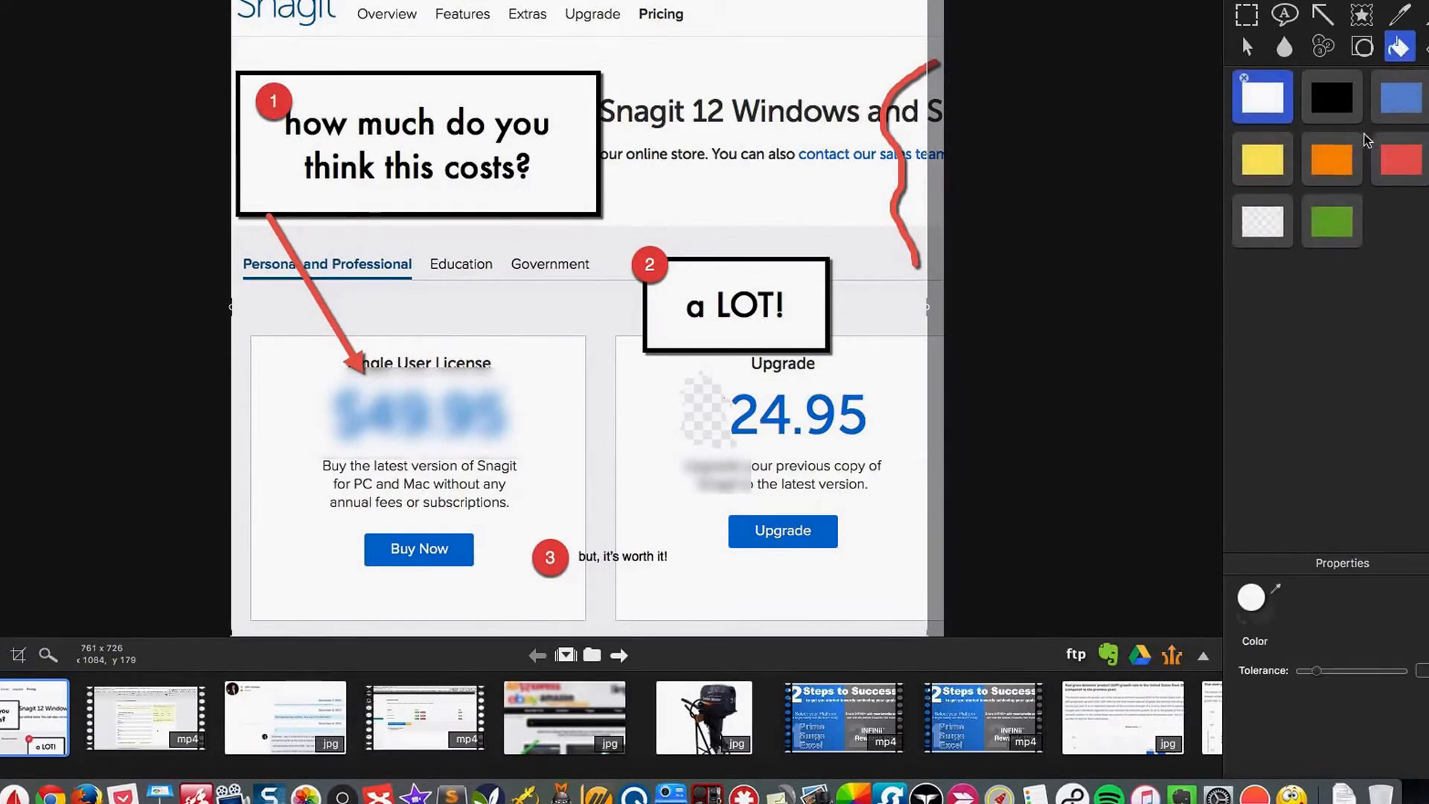
{"action": "left_click", "coordinate": [1346, 161]}
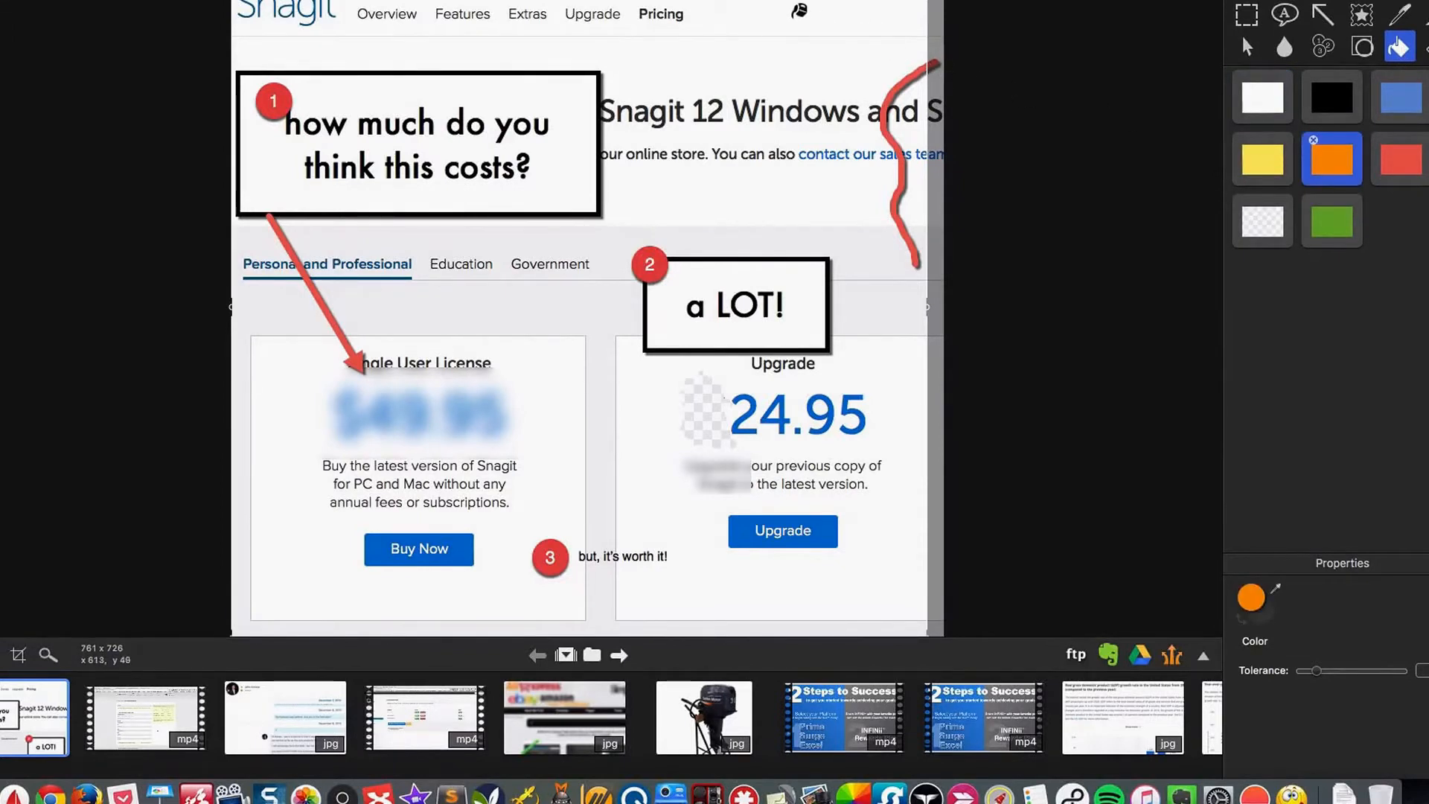
{"action": "left_click", "coordinate": [798, 11]}
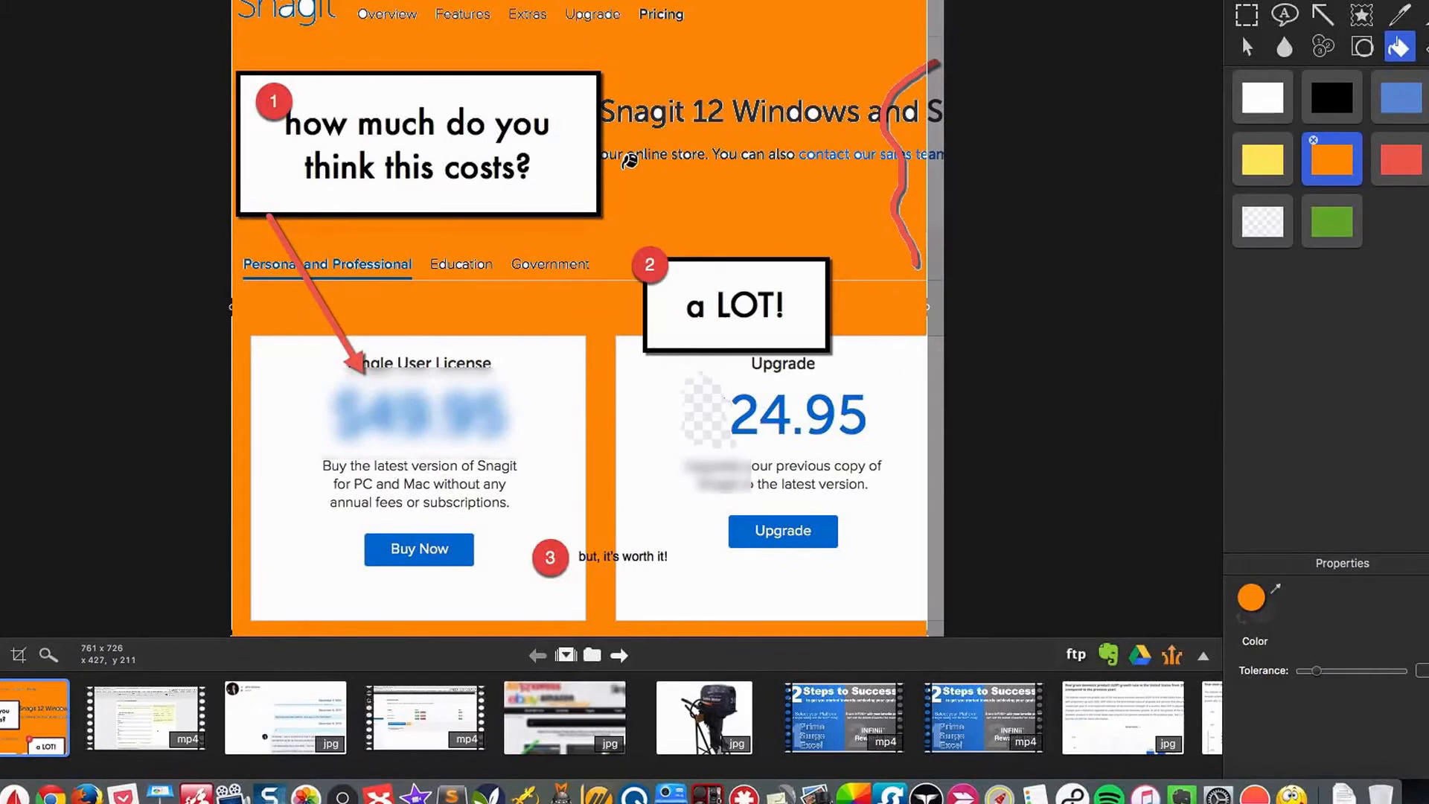
- Undo the orange background fill and the erasure of the Upgrade price's dollar sign
{"action": "key", "text": "super+z"}
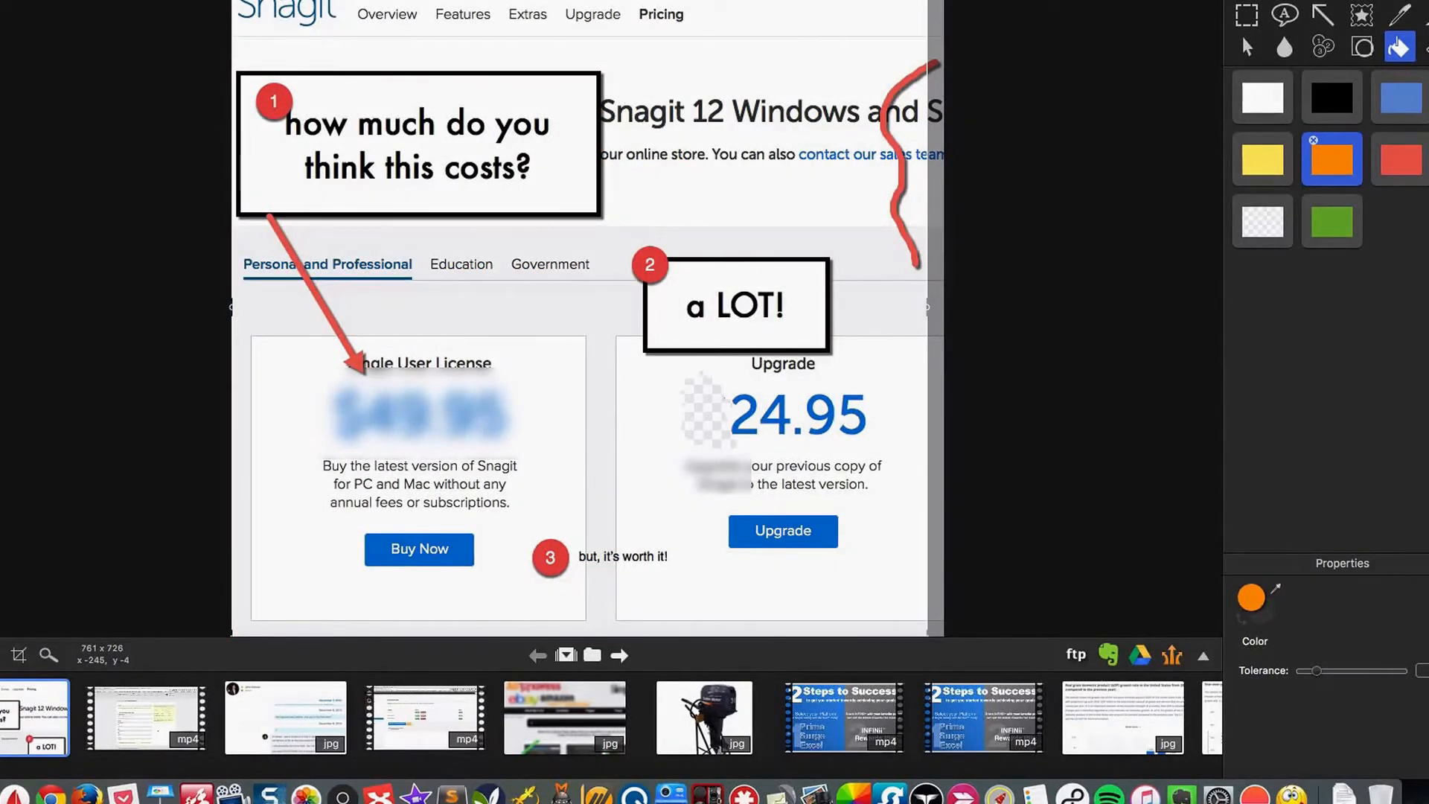
{"action": "left_click", "coordinate": [0, 0]}
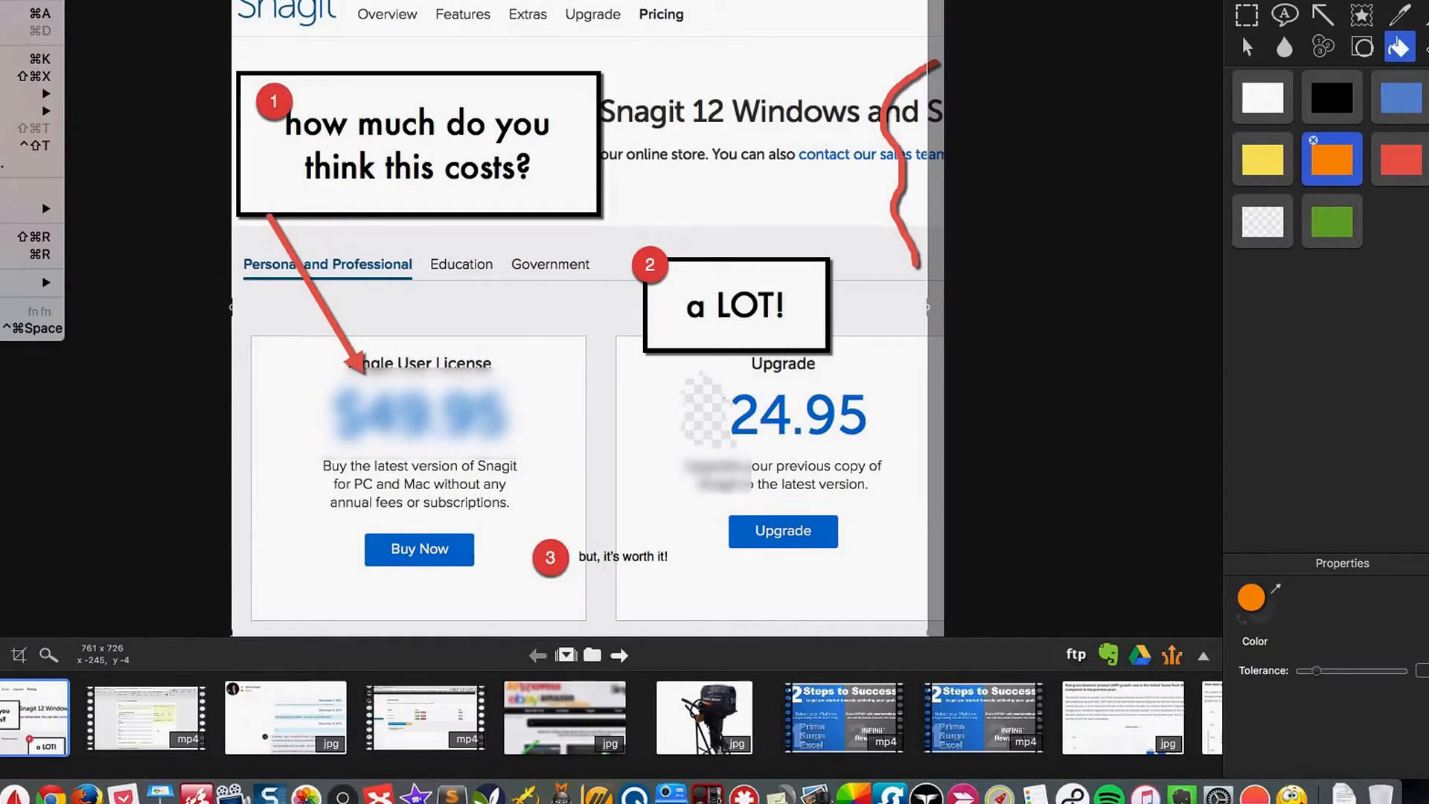
{"action": "key", "text": "super+z"}
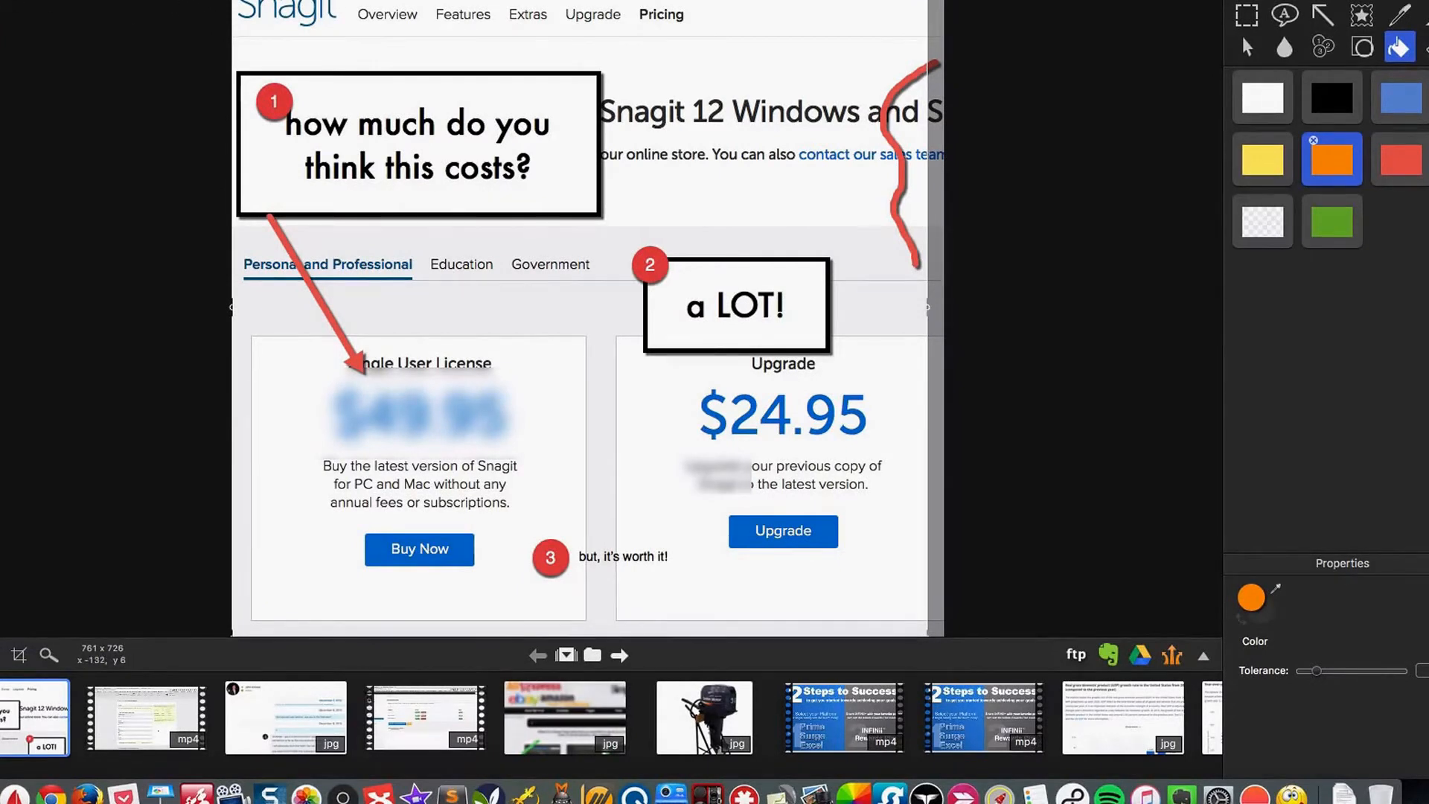
- Save the annotated capture as a JPEG image named test-snagit in the Autosaved Captures folder
{"action": "left_click", "coordinate": [0, 0]}
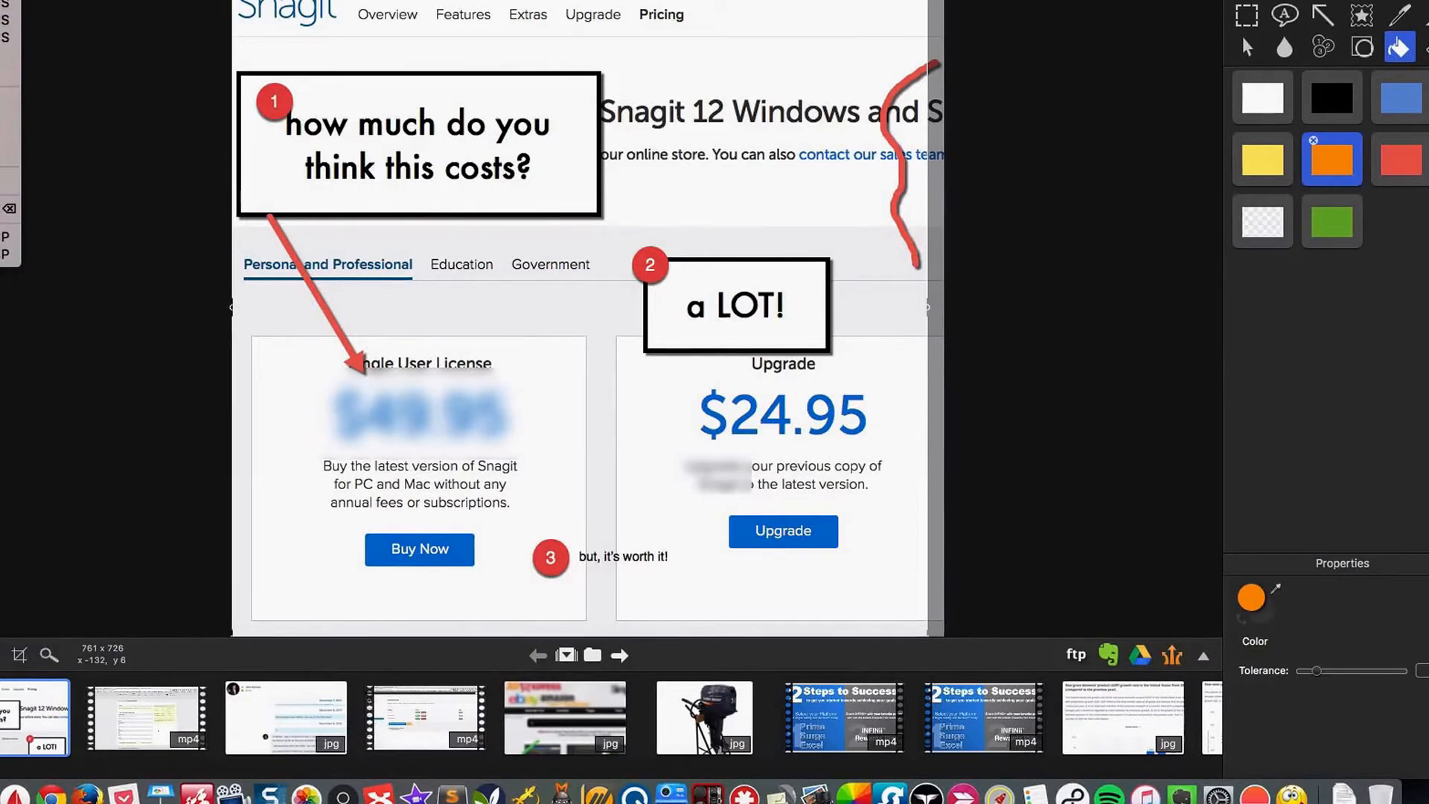
{"action": "key", "text": "Escape"}
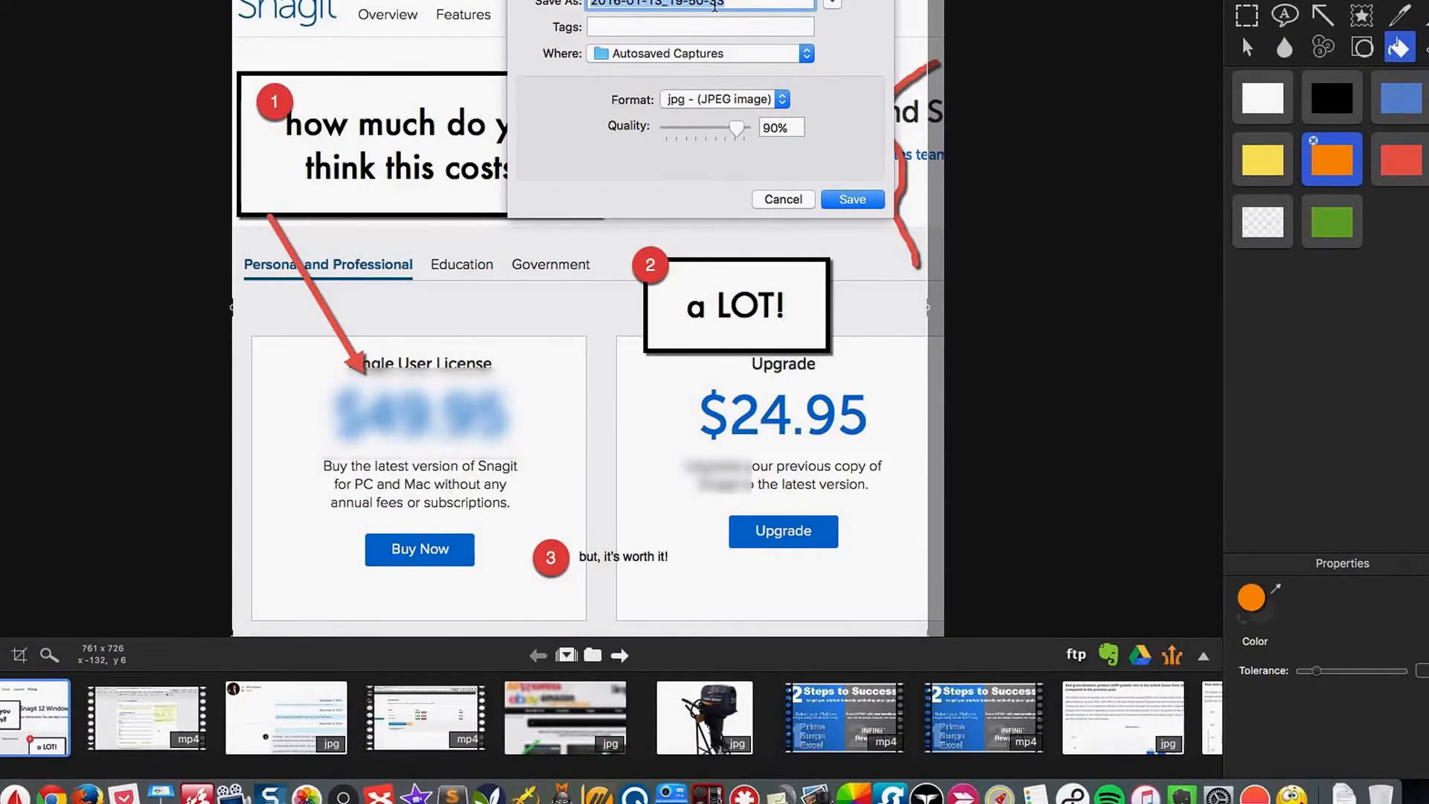
{"action": "type", "text": "test-snagit"}
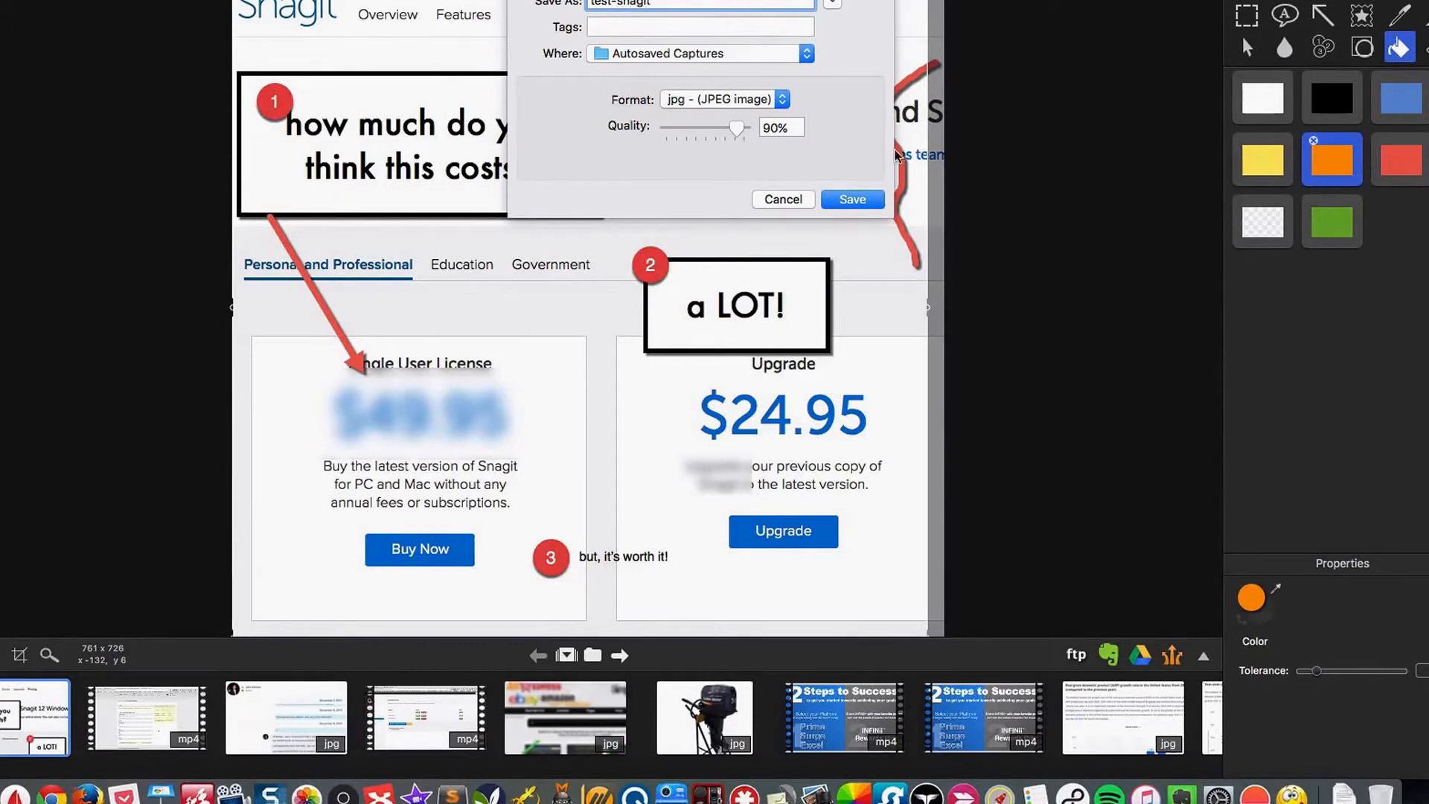
{"action": "left_click", "coordinate": [849, 198]}
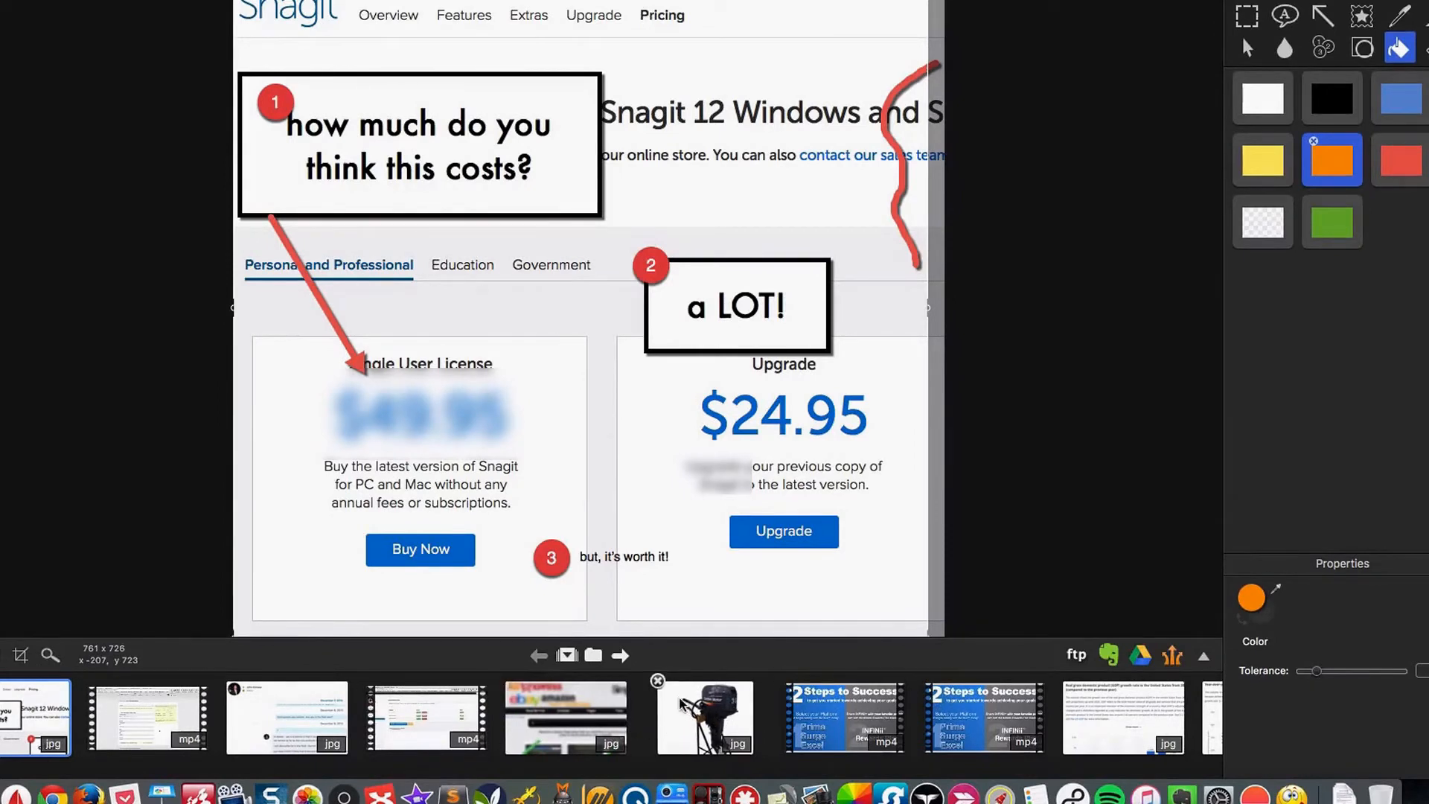
- Remove the outboard motor capture from the recent captures, and view the Amazon and eBay line chart capture before returning to the annotated pricing capture
{"action": "left_click", "coordinate": [658, 682]}
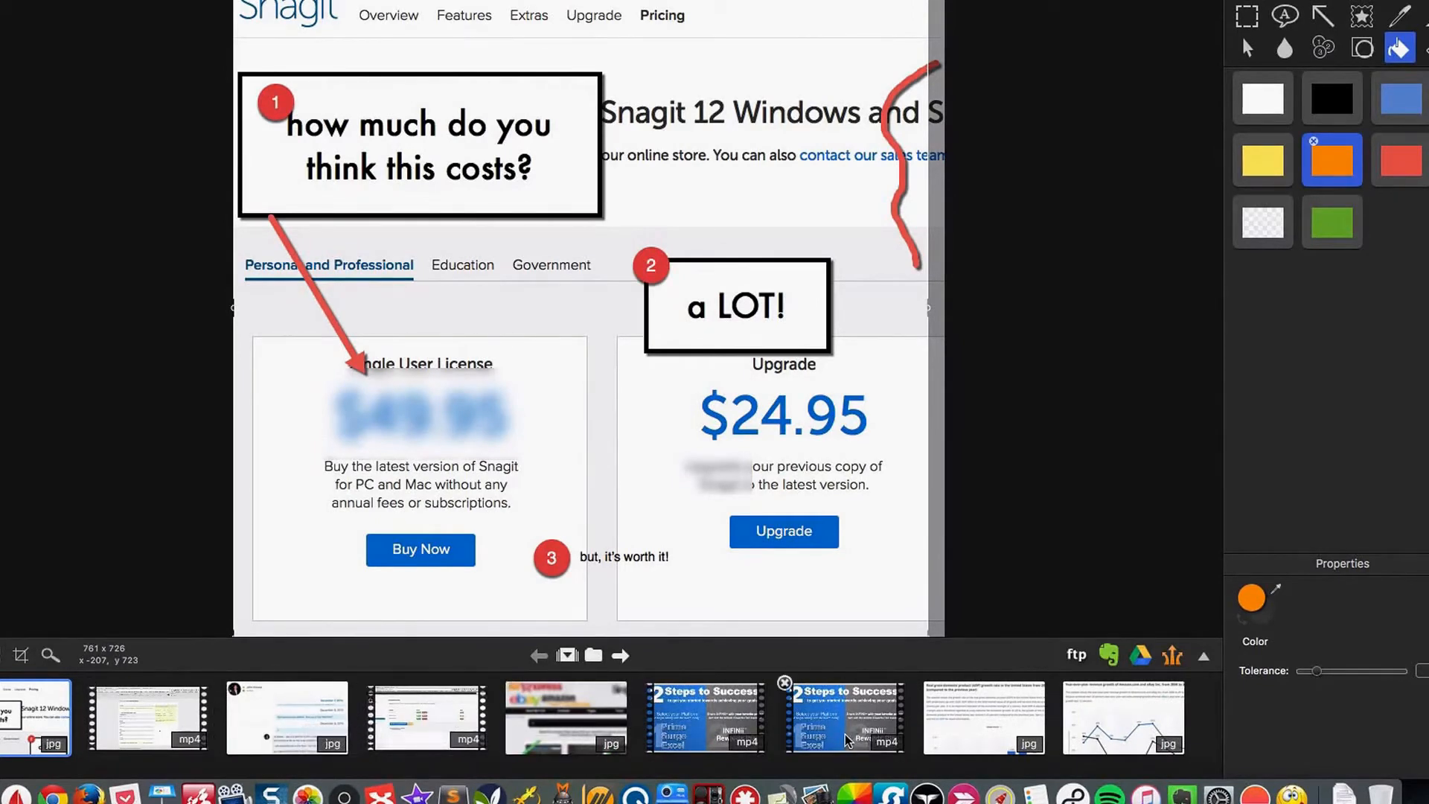
{"action": "left_click", "coordinate": [1131, 716]}
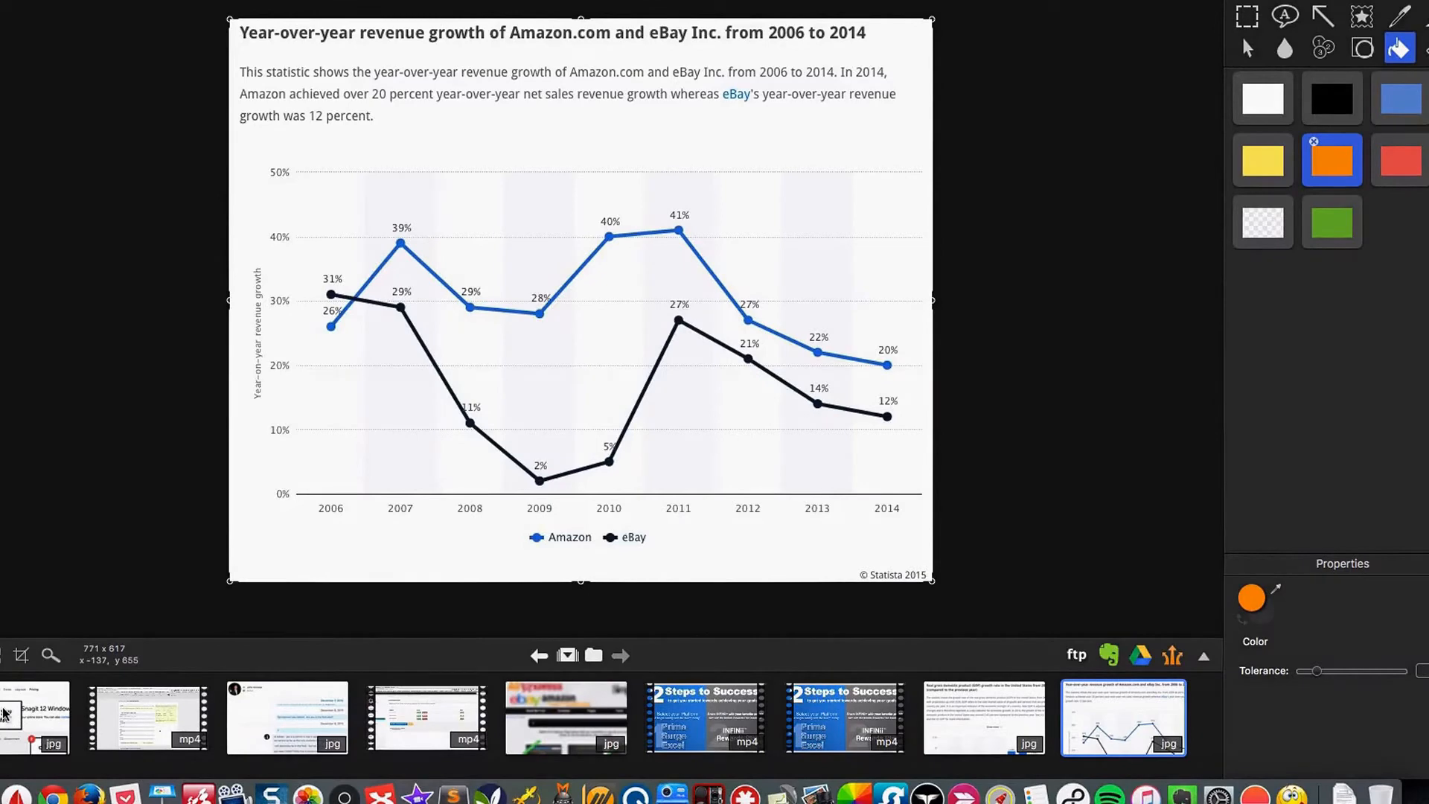
{"action": "left_click", "coordinate": [4, 714]}
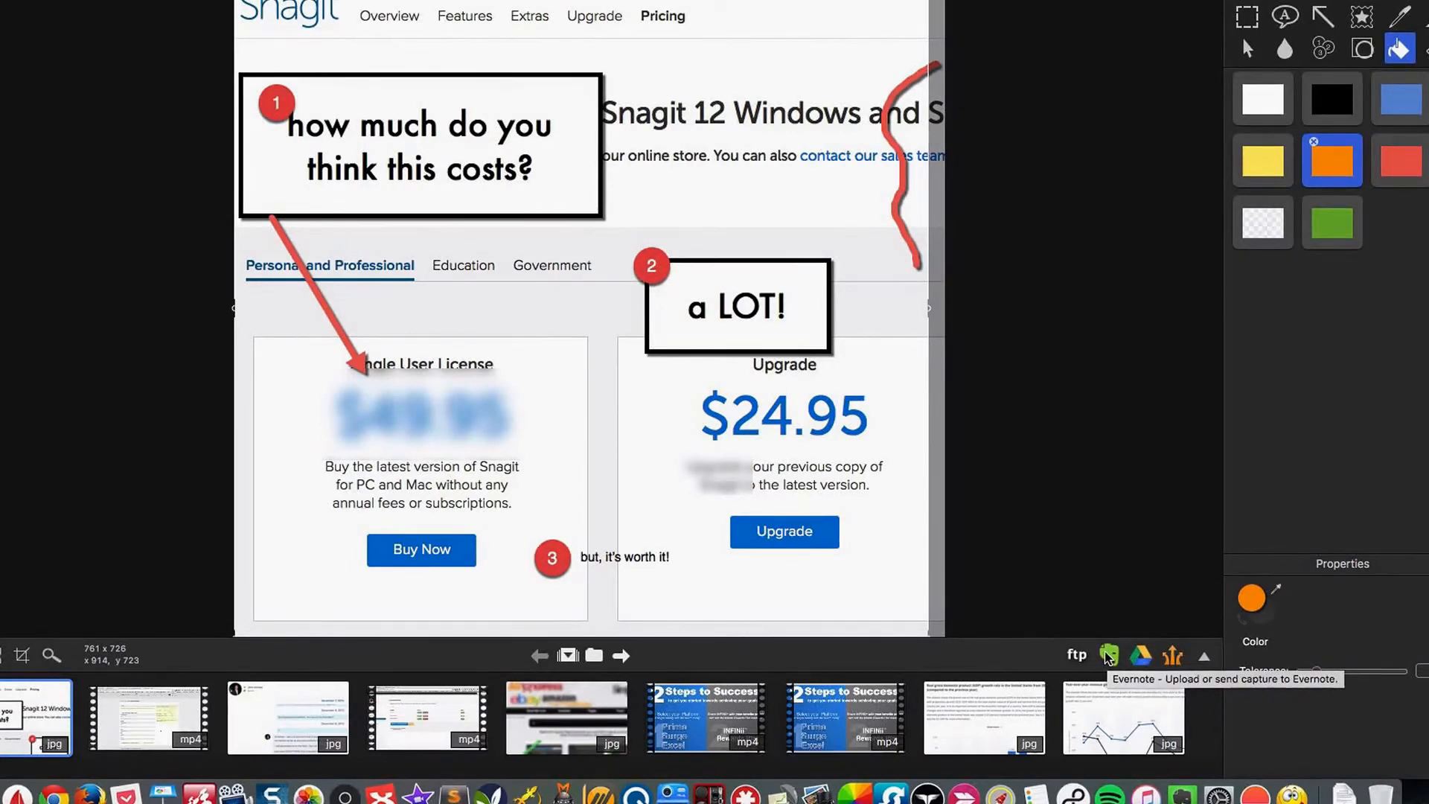
- Open the share output settings and review the FTP, Evernote, Google Drive and Facebook configurations, including the FTP custom clipboard code
{"action": "left_click", "coordinate": [1205, 657]}
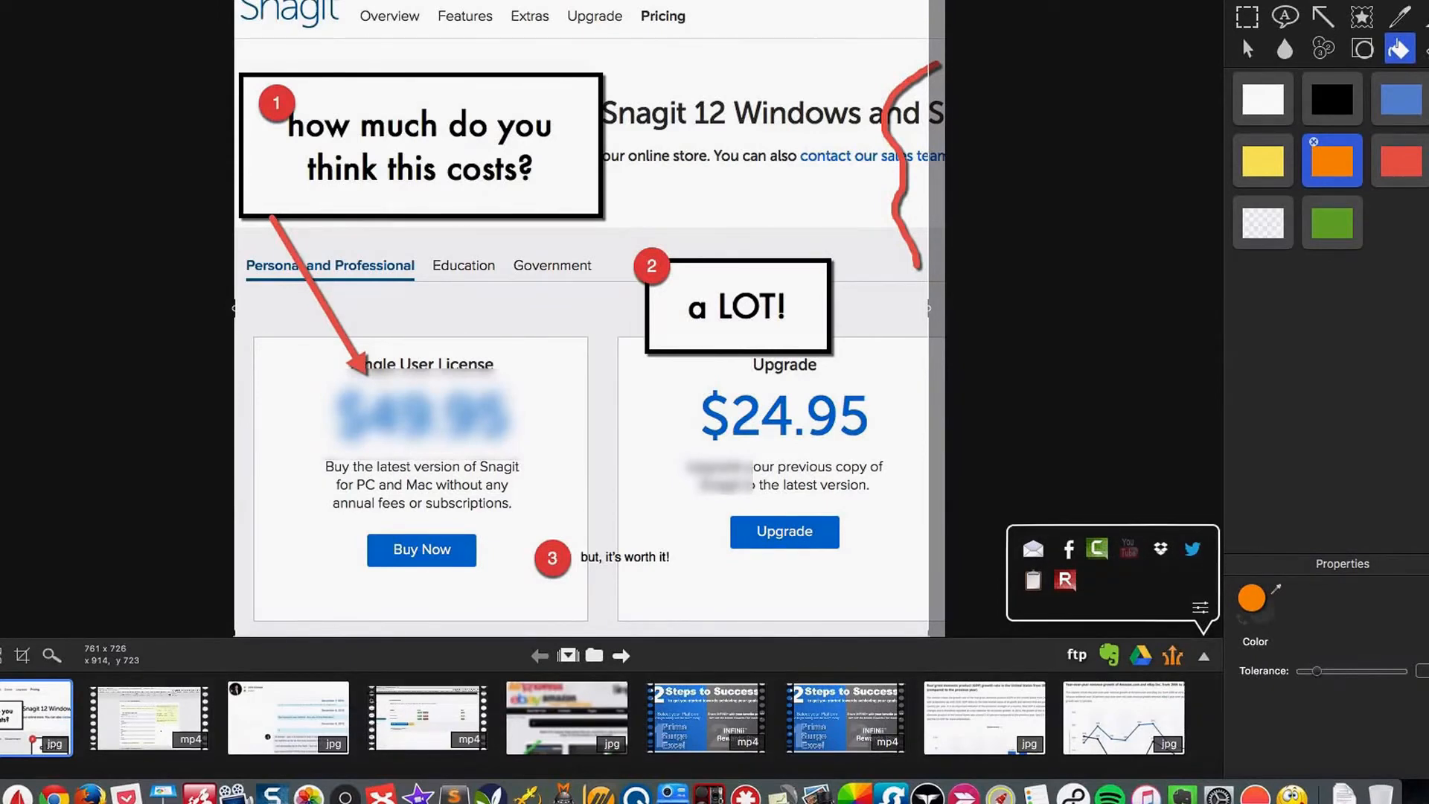
{"action": "left_click", "coordinate": [1200, 608]}
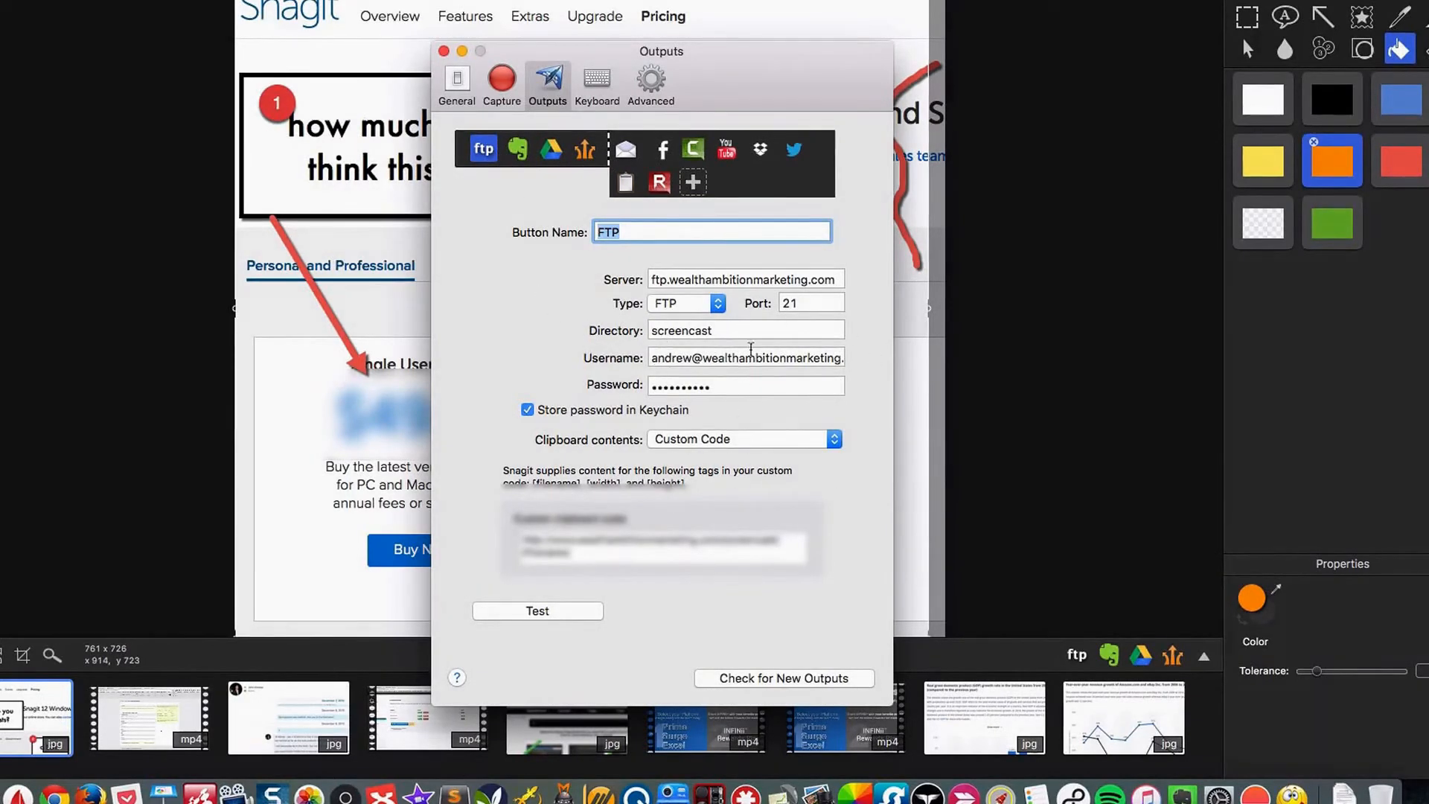
{"action": "mouse_move", "coordinate": [523, 542]}
{"action": "left_mouse_down"}
{"action": "mouse_move", "coordinate": [587, 553]}
{"action": "mouse_move", "coordinate": [526, 522]}
{"action": "left_mouse_up"}
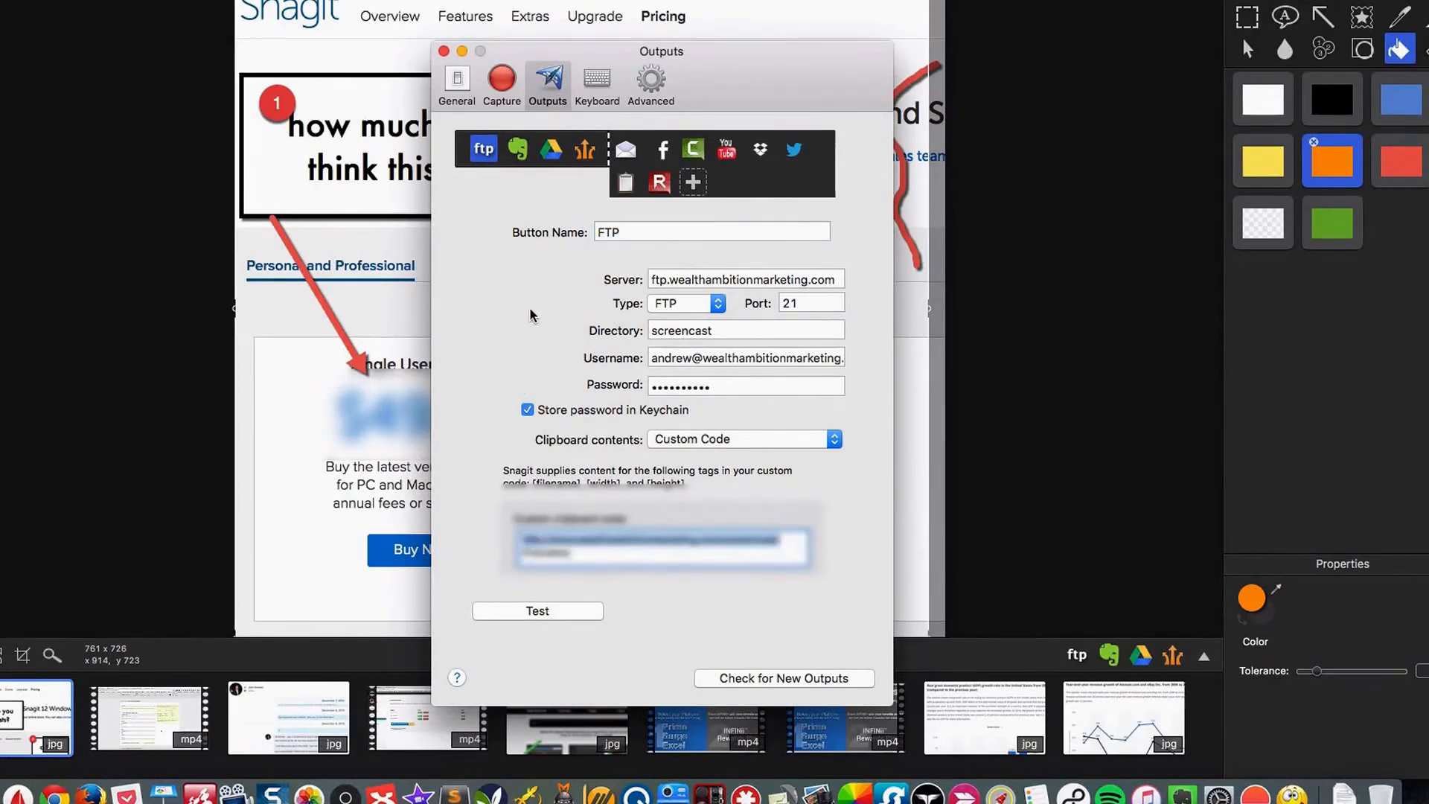
{"action": "left_click", "coordinate": [518, 151]}
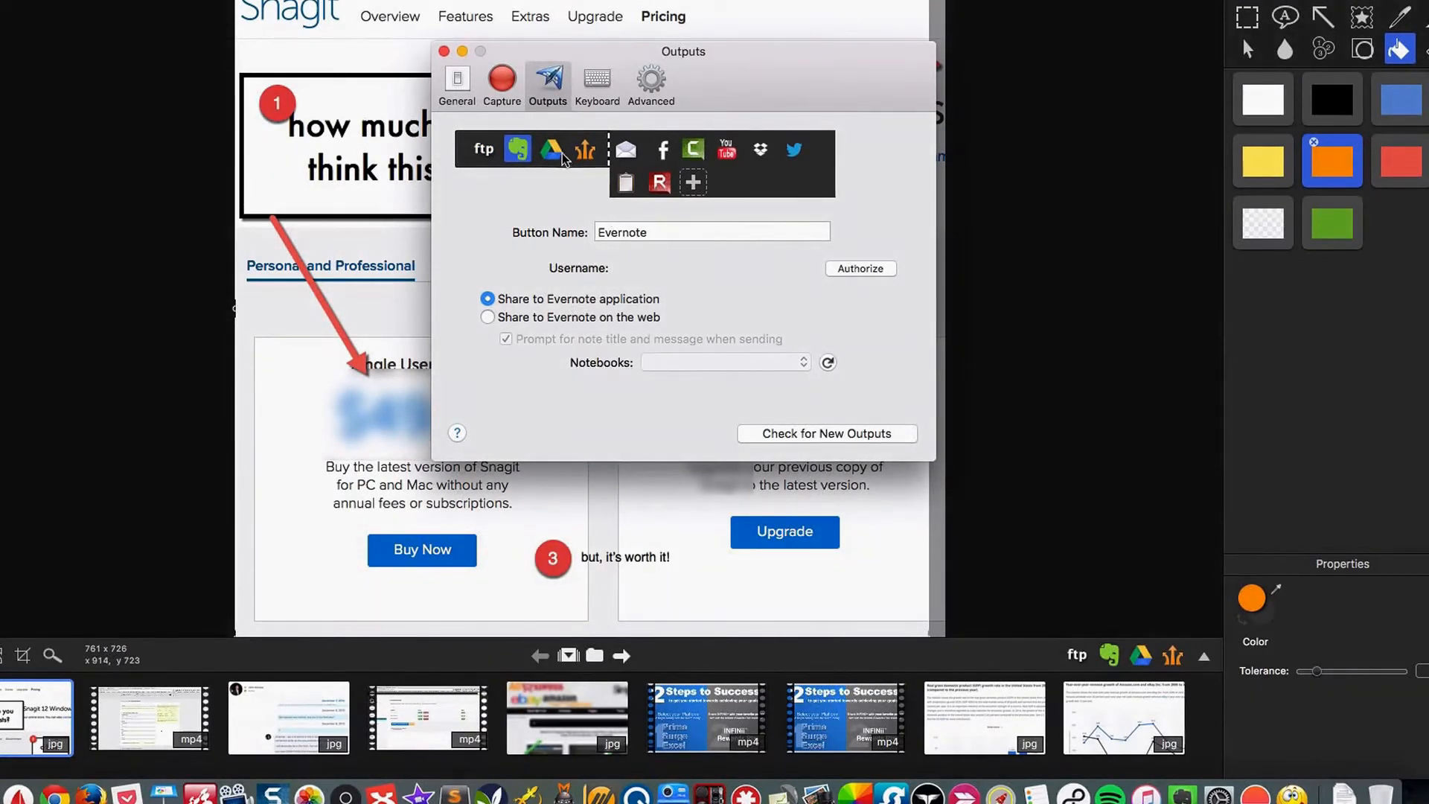
{"action": "left_click", "coordinate": [559, 152]}
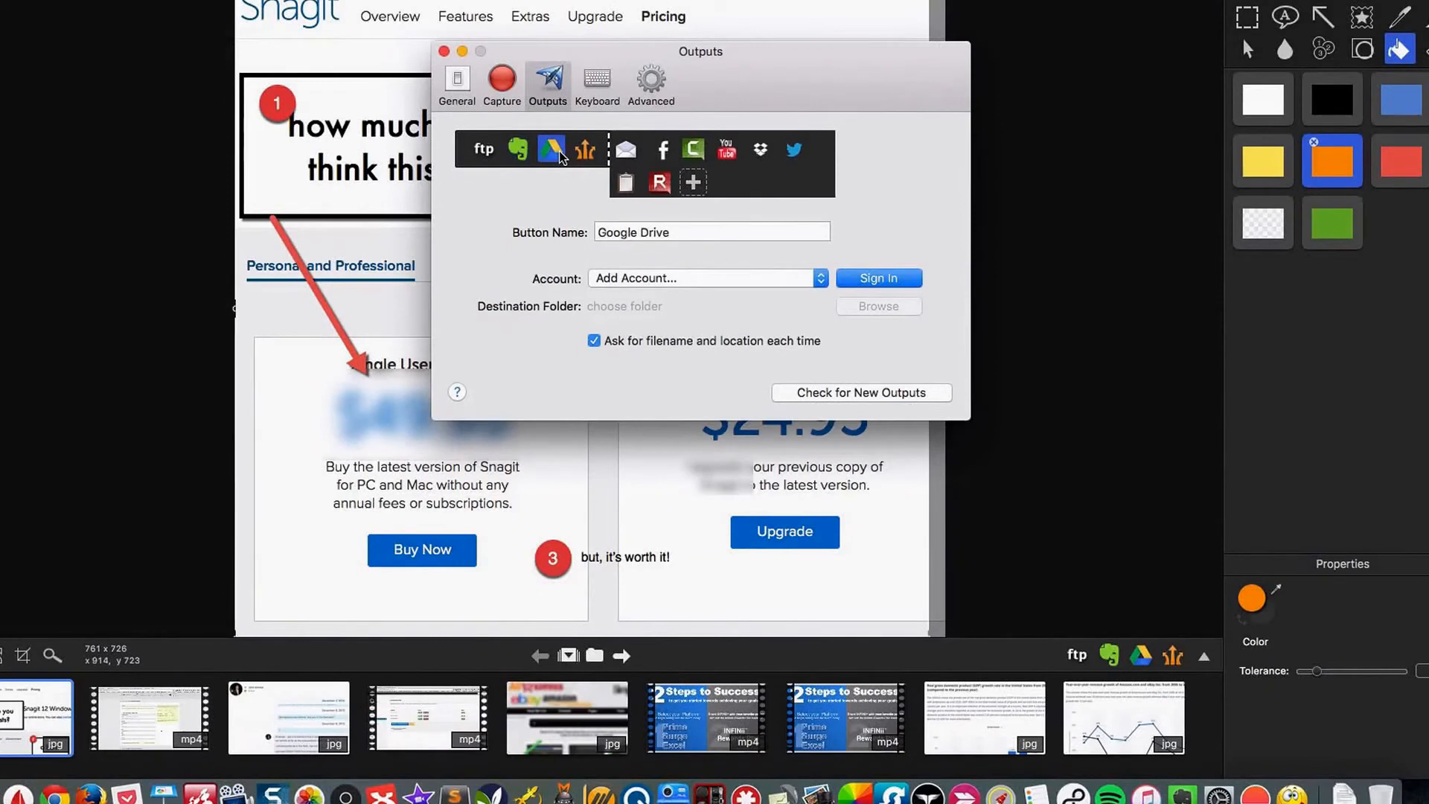
{"action": "left_click", "coordinate": [664, 153]}
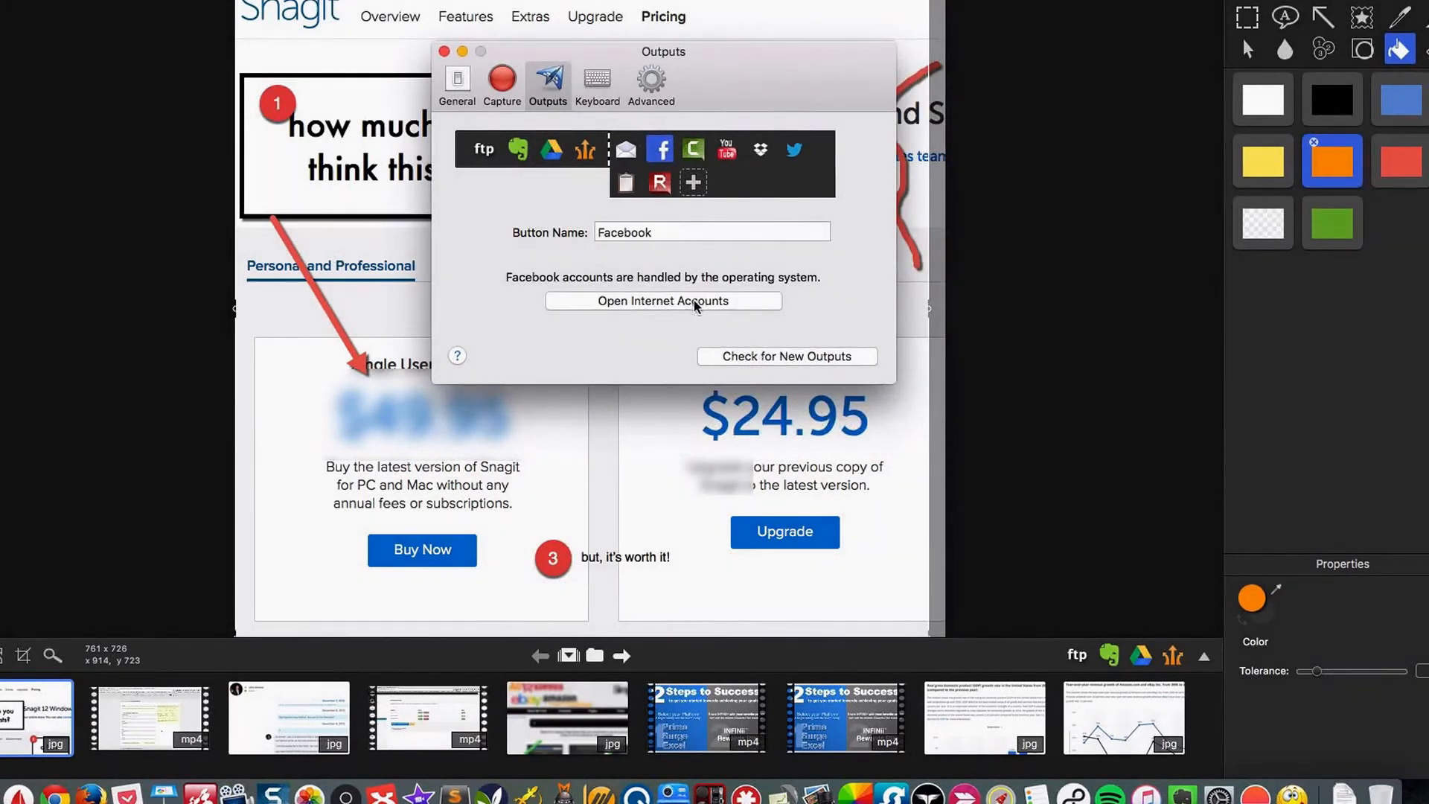
- Move the Facebook output into the main share shortcuts directly after Google Drive and close the output settings
{"action": "left_click_drag", "start_coordinate": [667, 160], "coordinate": [590, 154]}
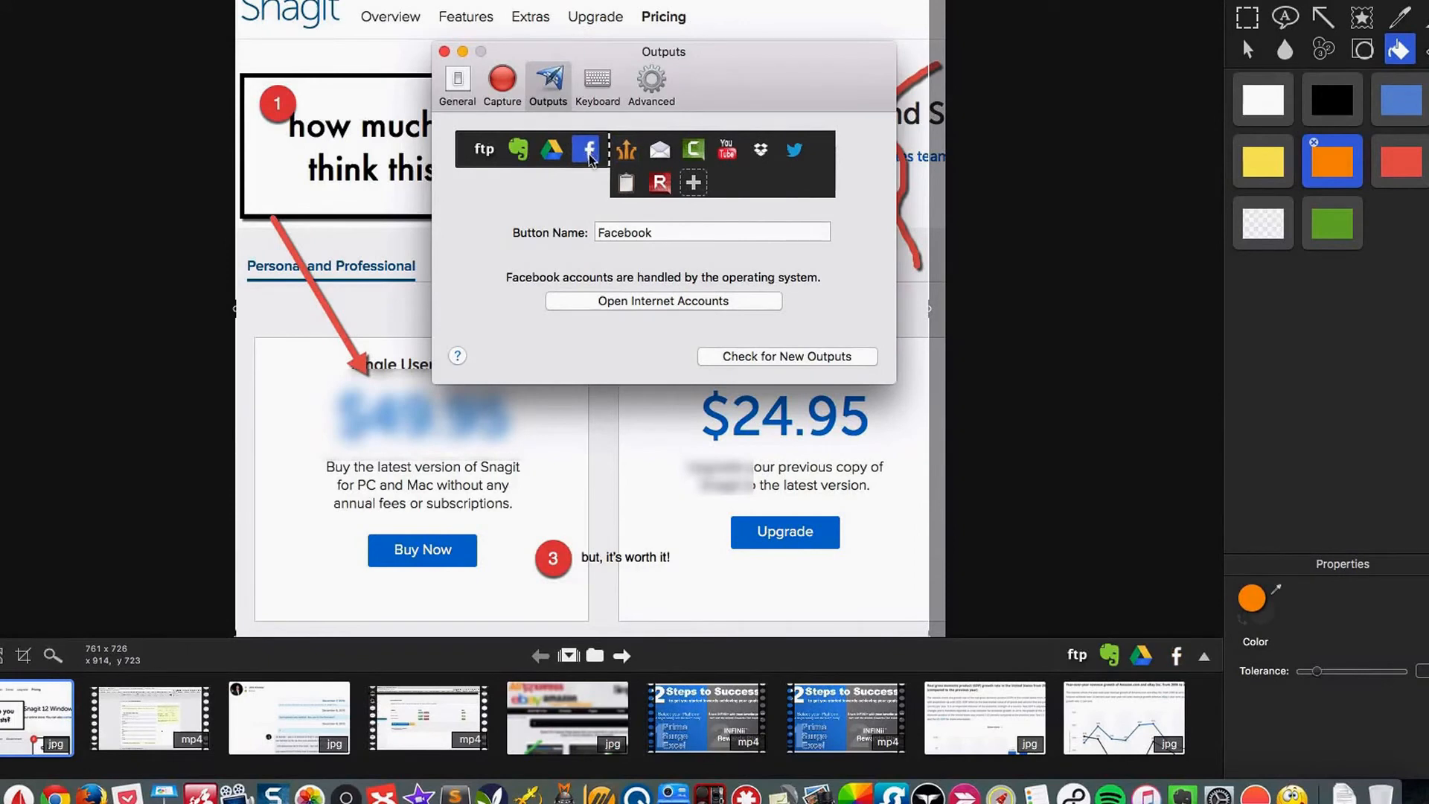
{"action": "left_click", "coordinate": [1204, 657]}
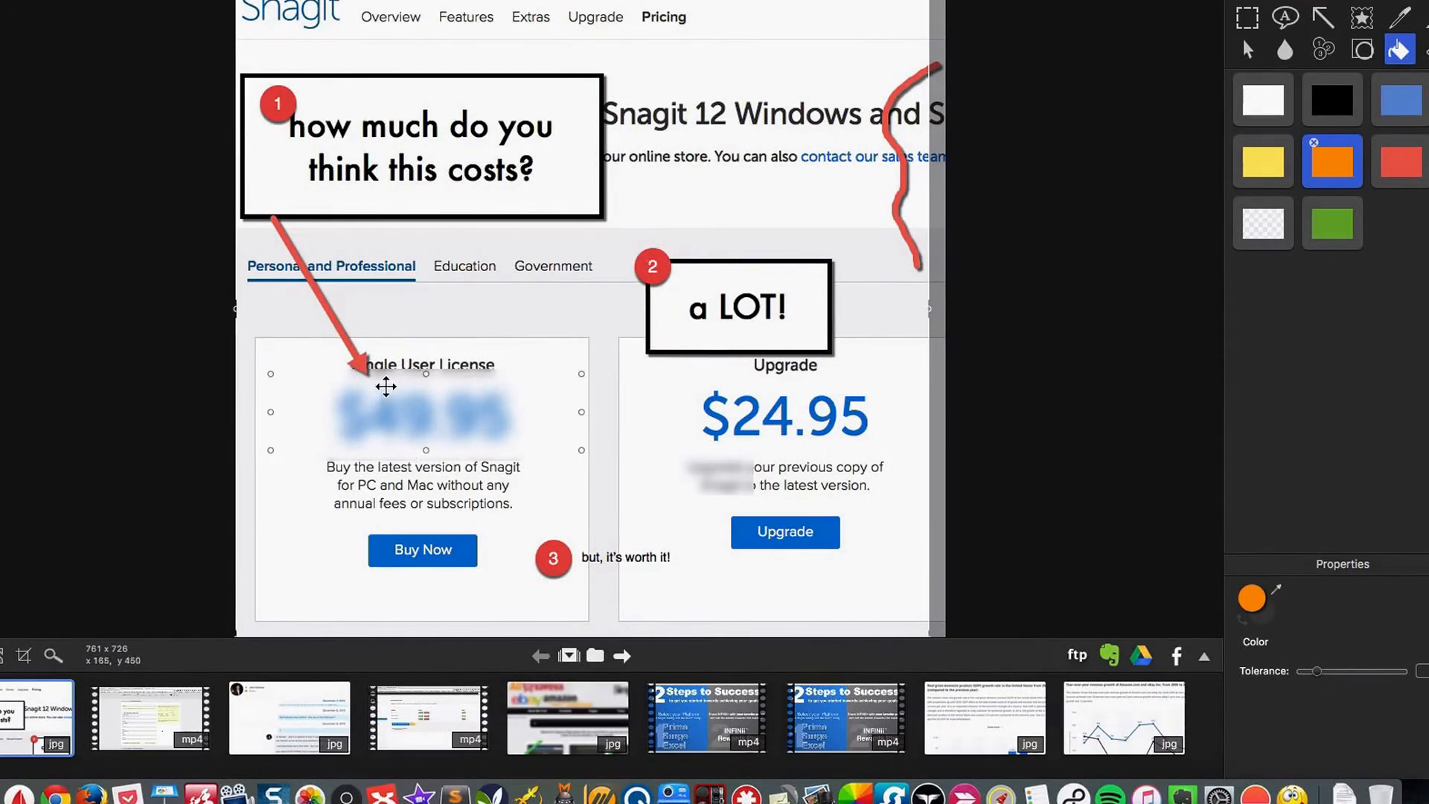
{"action": "scroll", "coordinate": [391, 379], "scroll_direction": "up", "scroll_amount": 2}
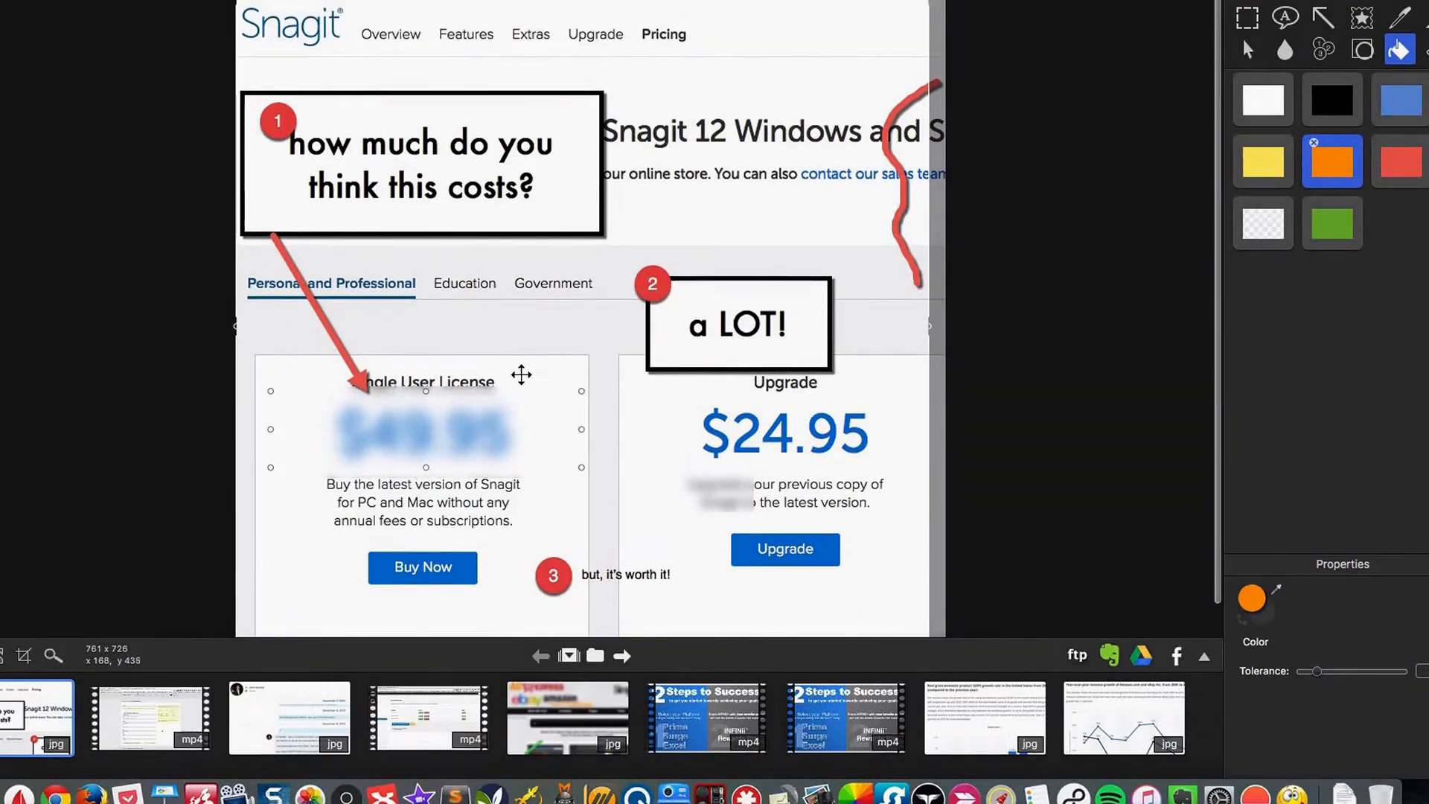
{"action": "scroll", "coordinate": [971, 409], "scroll_direction": "up", "scroll_amount": 1}
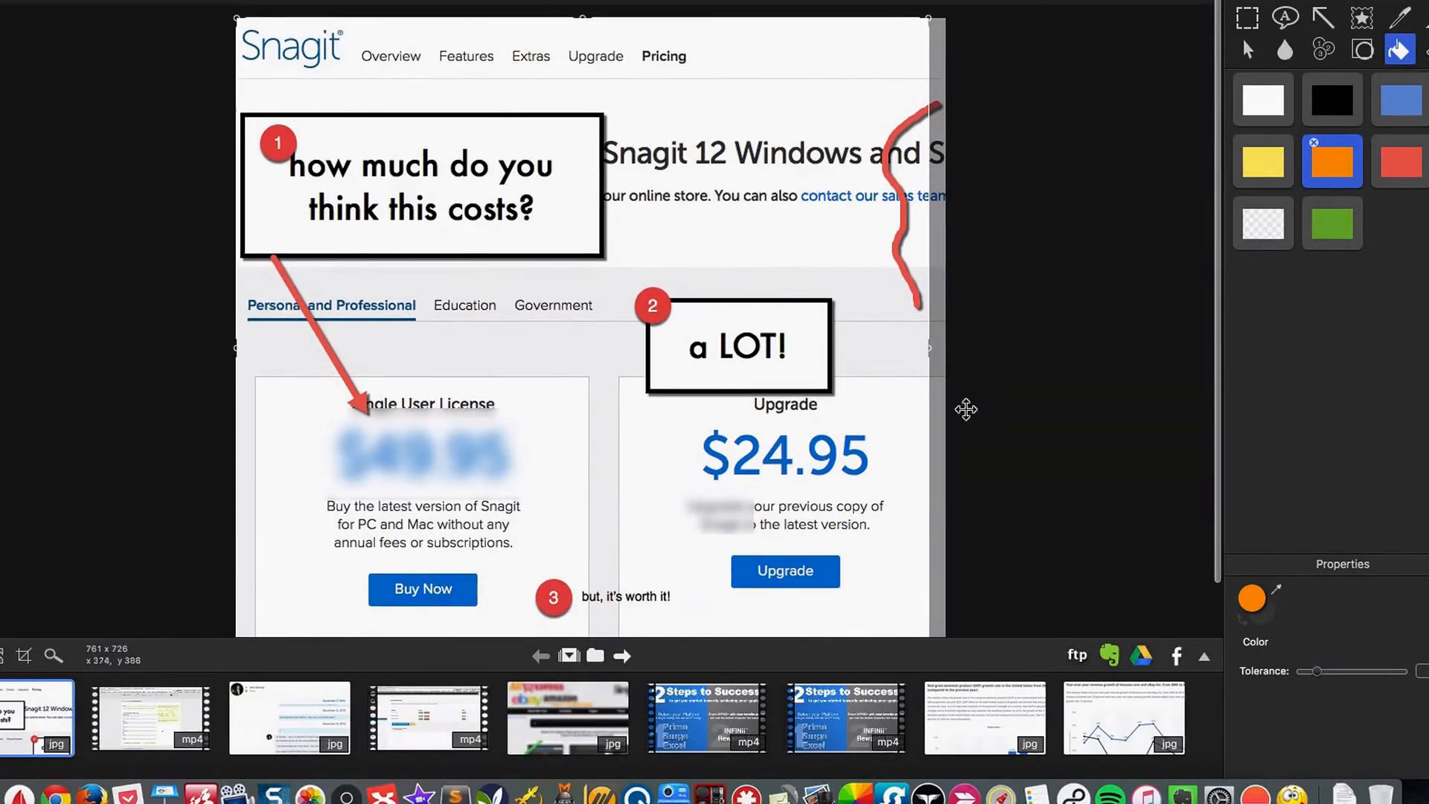
{"action": "scroll", "coordinate": [973, 403], "scroll_direction": "down", "scroll_amount": 3}
{"action": "scroll", "coordinate": [974, 405], "scroll_direction": "up", "scroll_amount": 2}
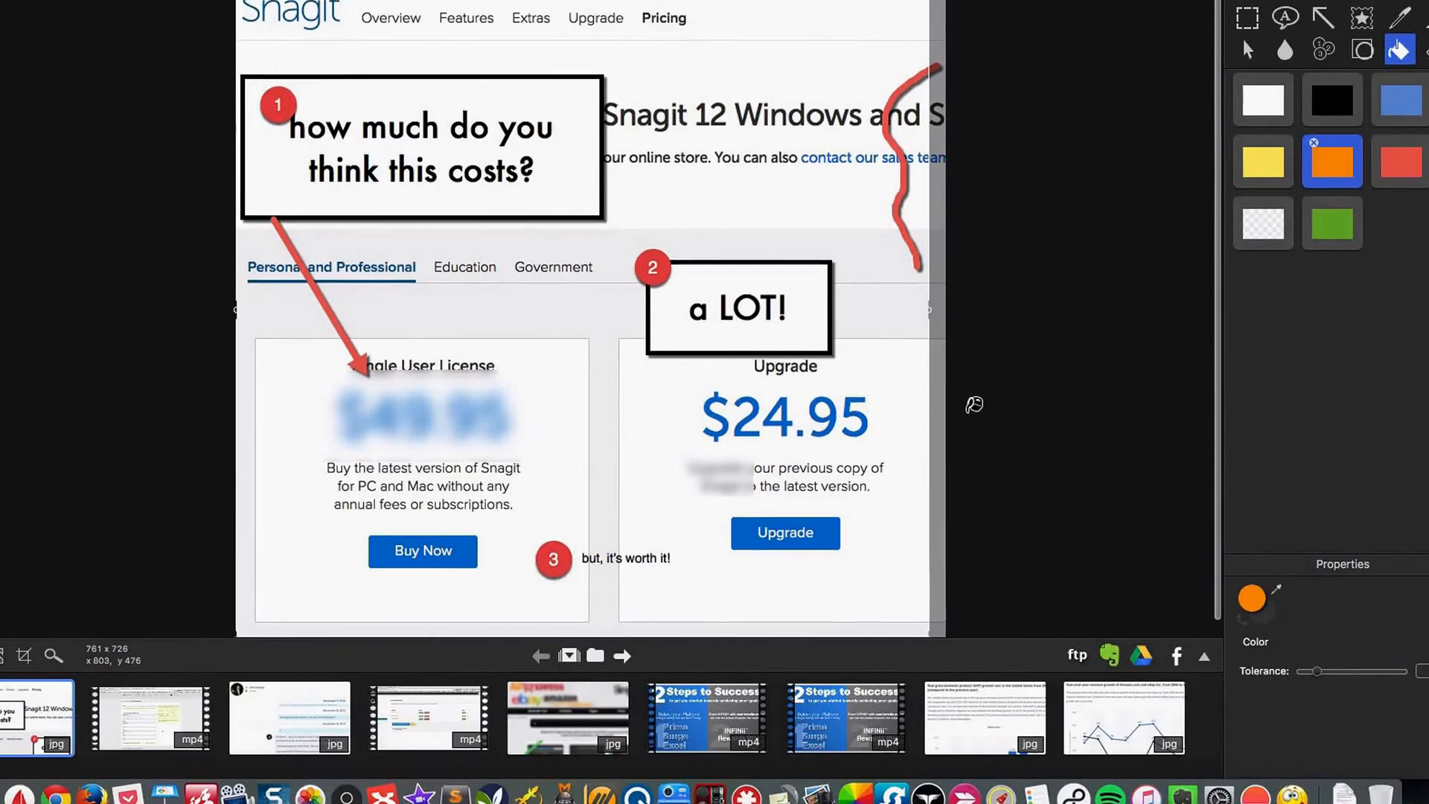
{"action": "scroll", "coordinate": [975, 405], "scroll_direction": "down", "scroll_amount": 2}
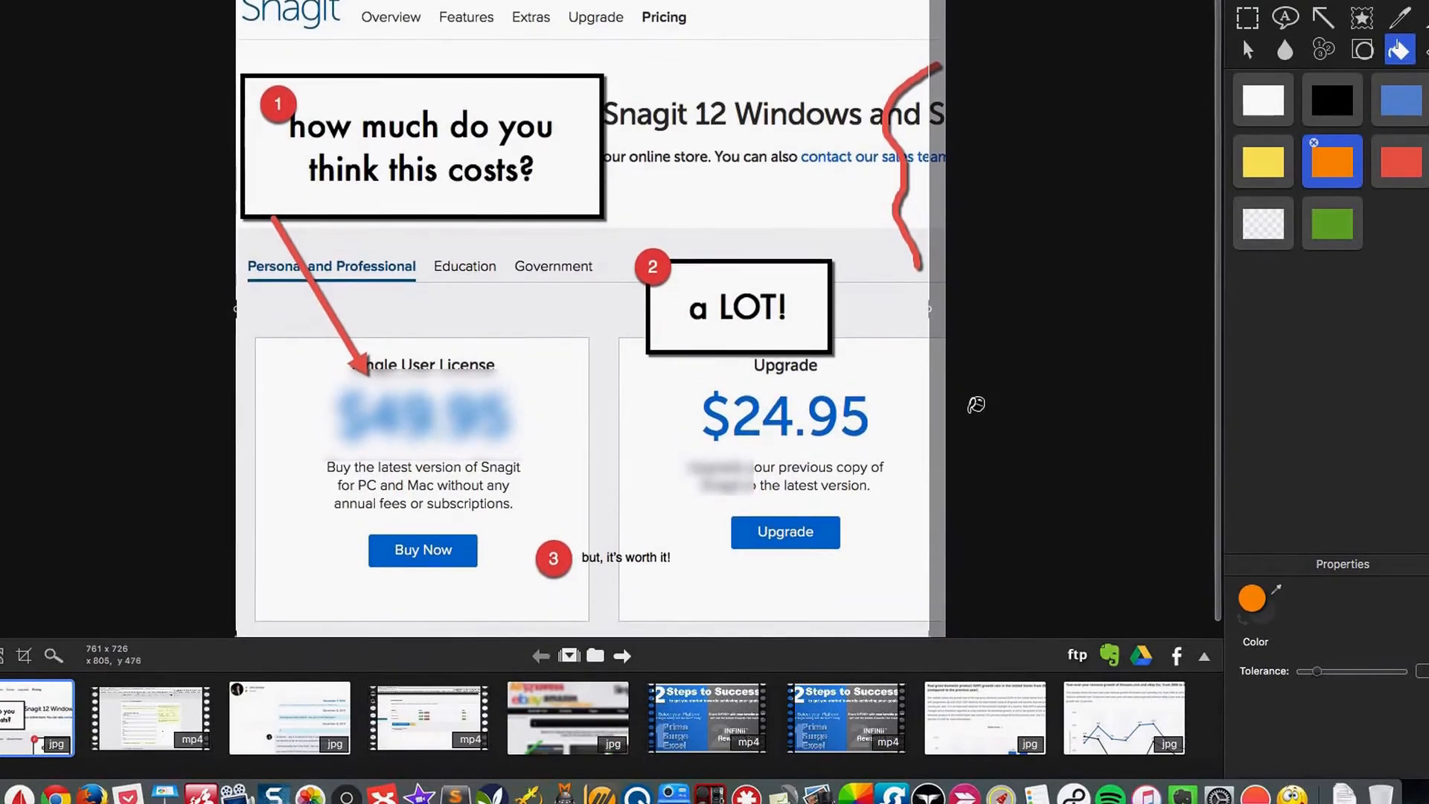
{"action": "scroll", "coordinate": [974, 405], "scroll_direction": "down", "scroll_amount": 2}
{"action": "scroll", "coordinate": [953, 359], "scroll_direction": "up", "scroll_amount": 2}
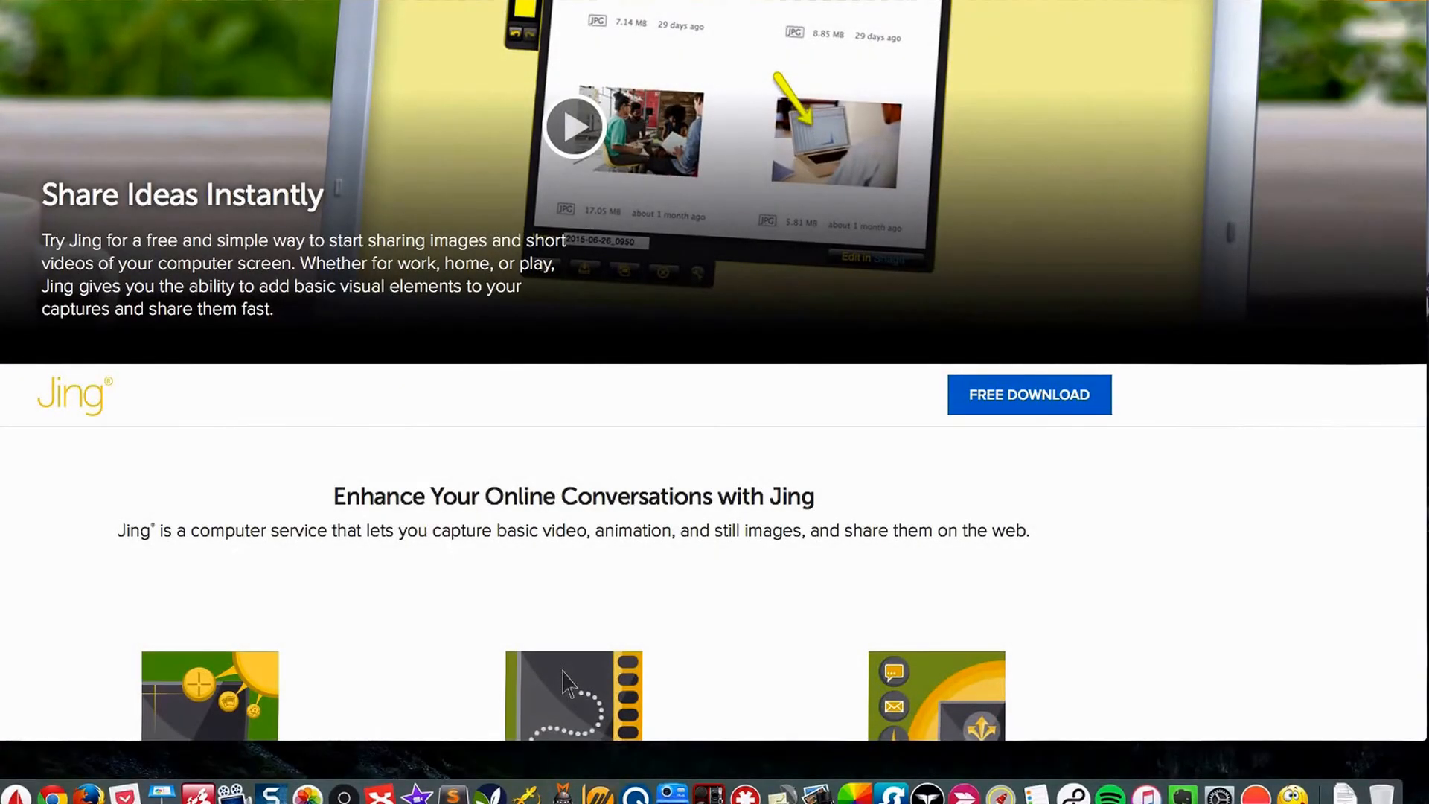
- Start a Snagit video recording of the 1870 x 966 browser window area showing the Jing page
{"action": "key", "text": "ctrl+shift+c"}
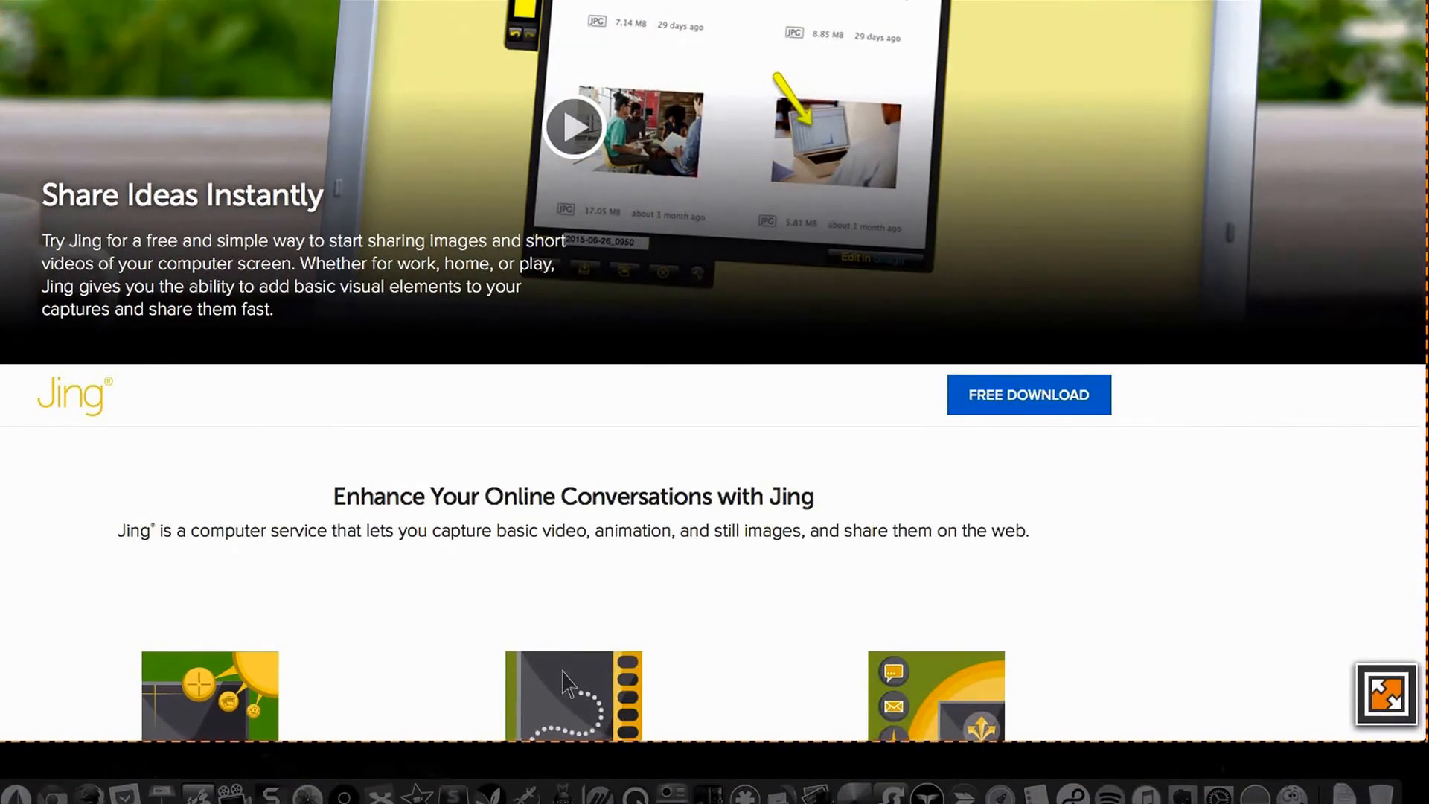
{"action": "left_click", "coordinate": [223, 405]}
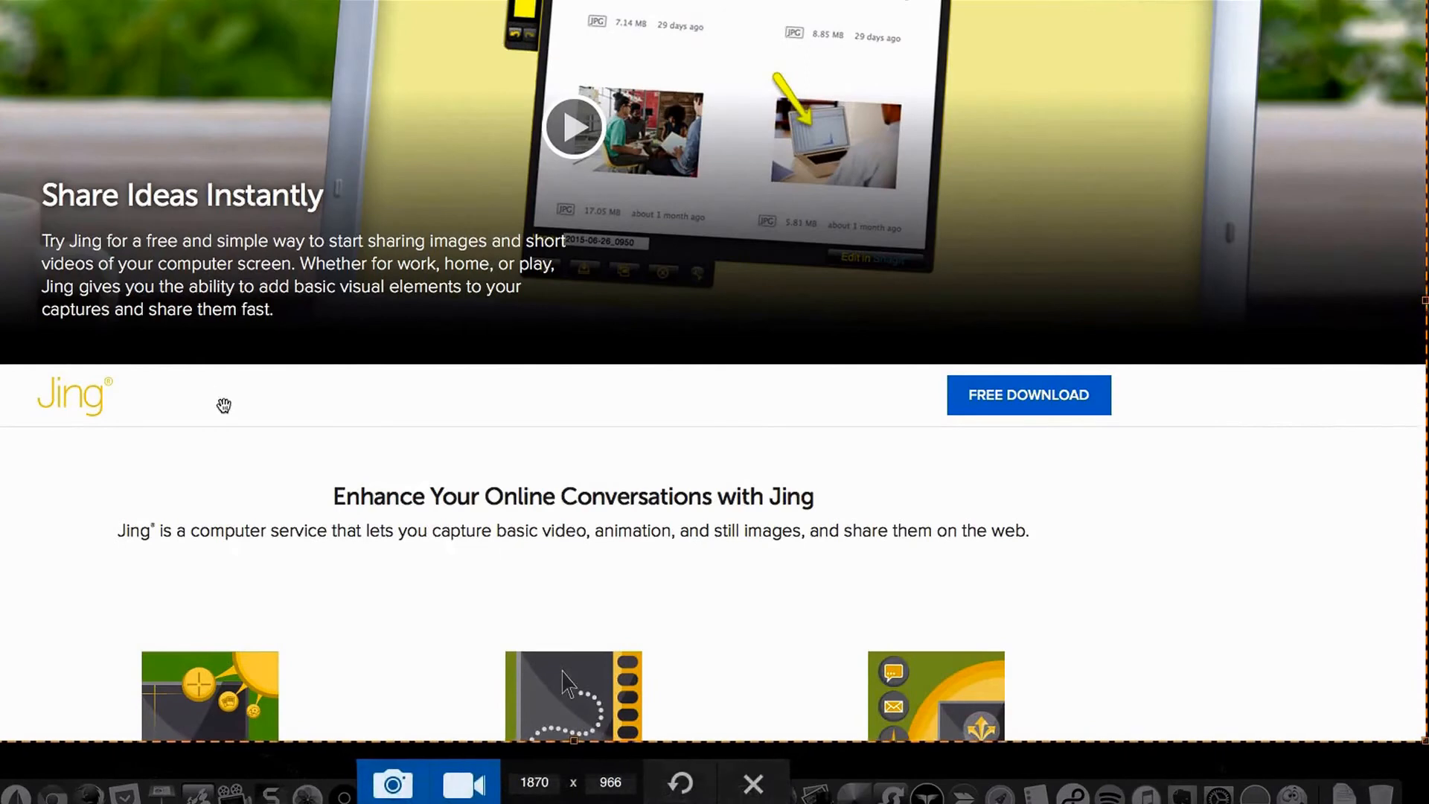
{"action": "left_click", "coordinate": [474, 785]}
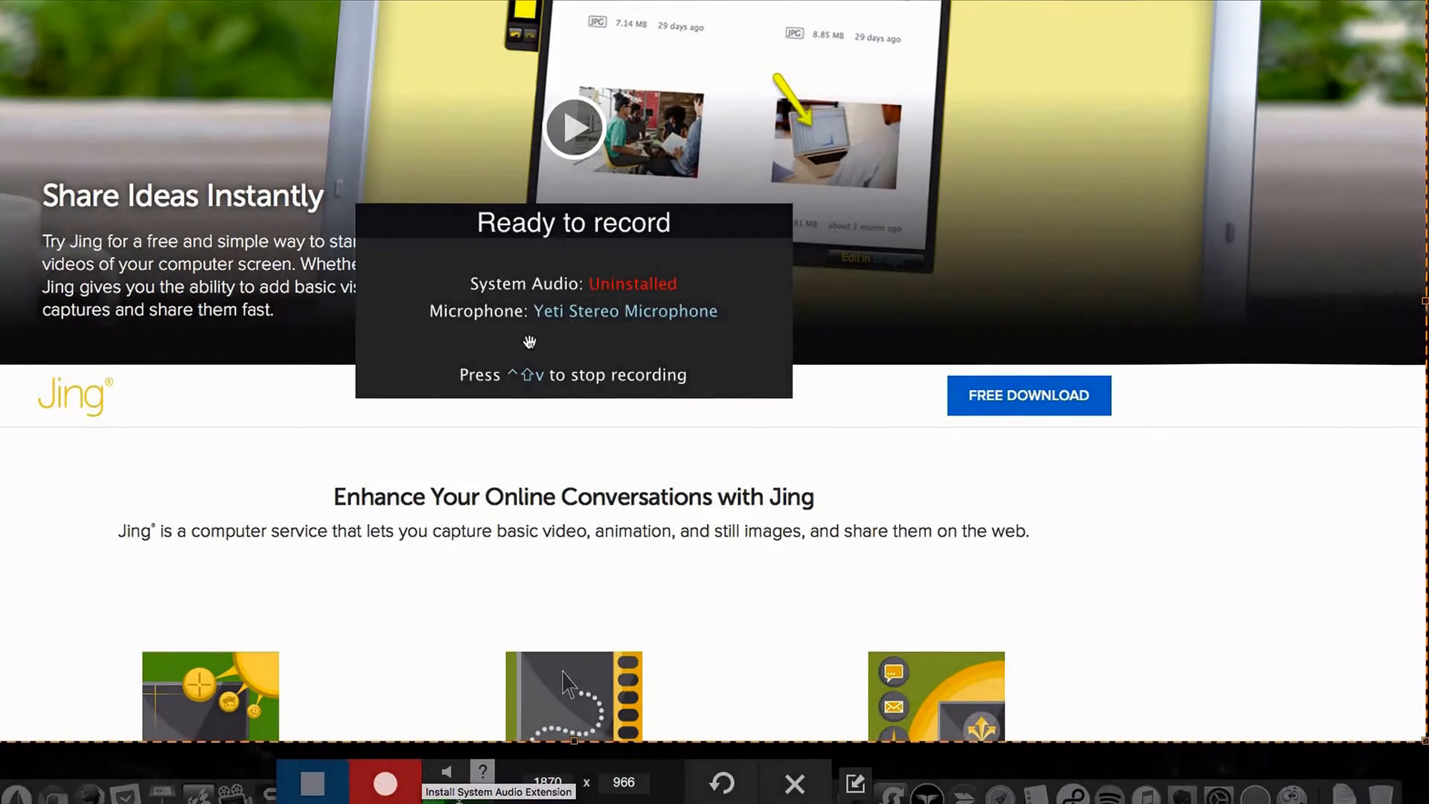
{"action": "left_click", "coordinate": [387, 783]}
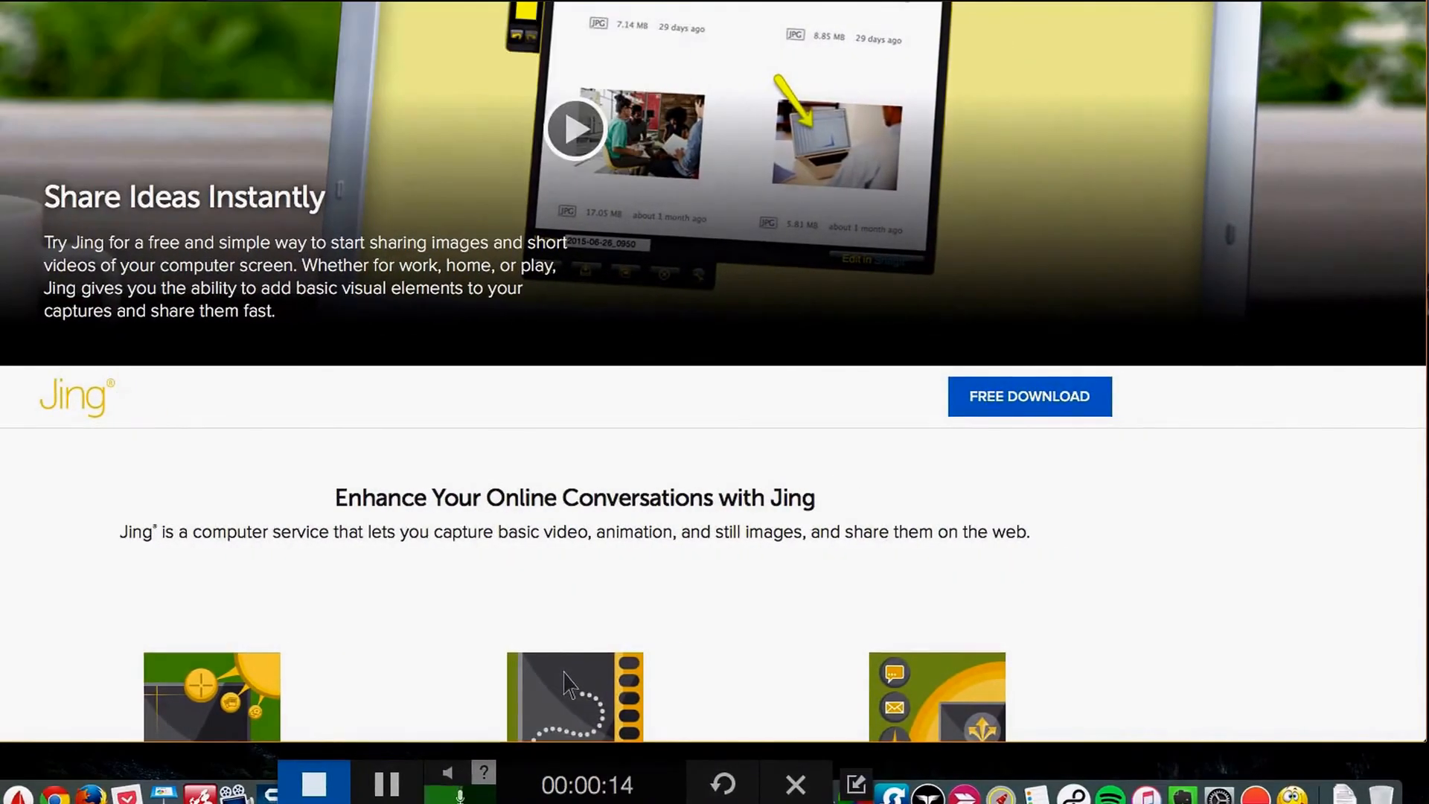
- Open Google in the recorded browser window, search for hot dog and refine the query with keyword research
{"action": "left_click", "coordinate": [168, 1]}
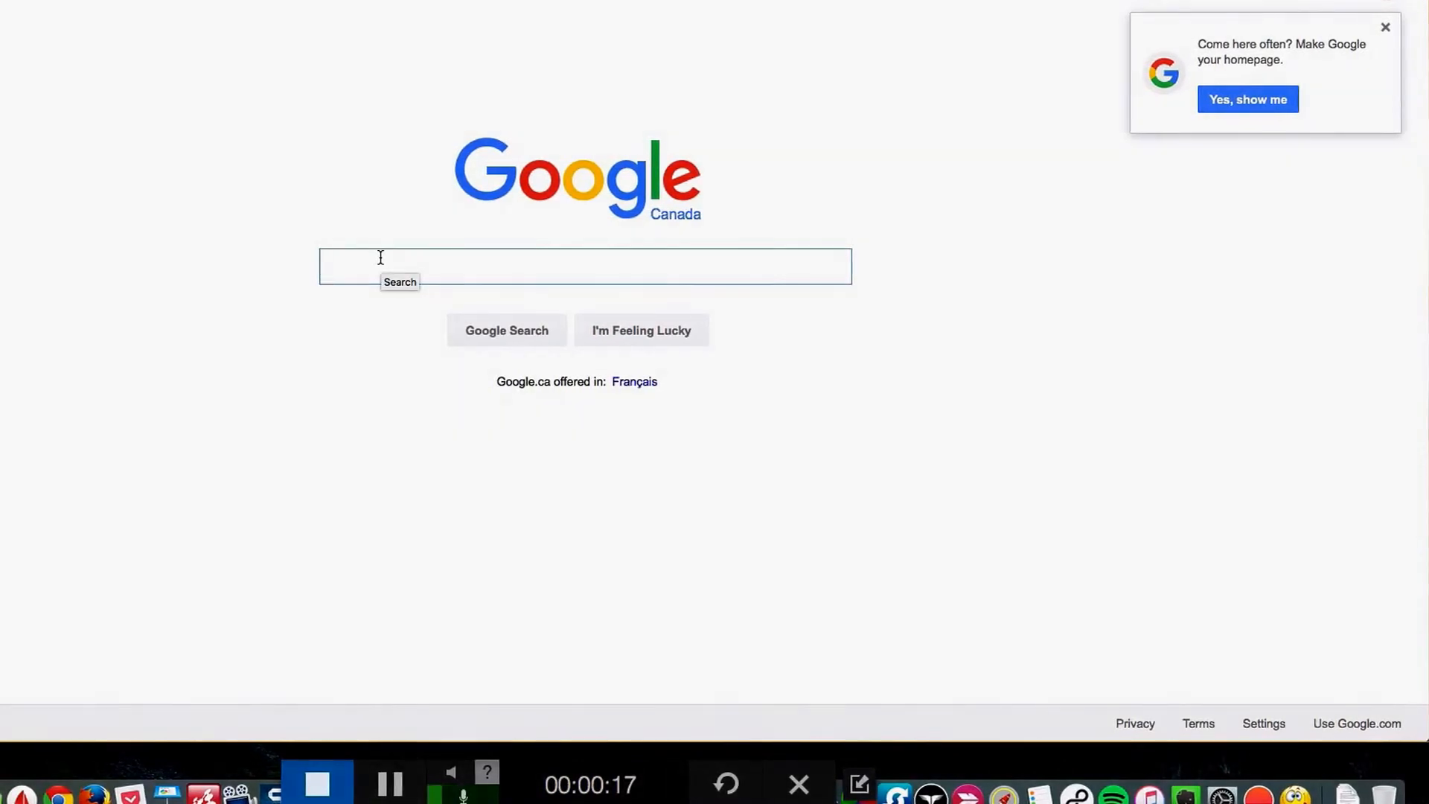
{"action": "type", "text": "j"}
{"action": "key", "text": "Return"}
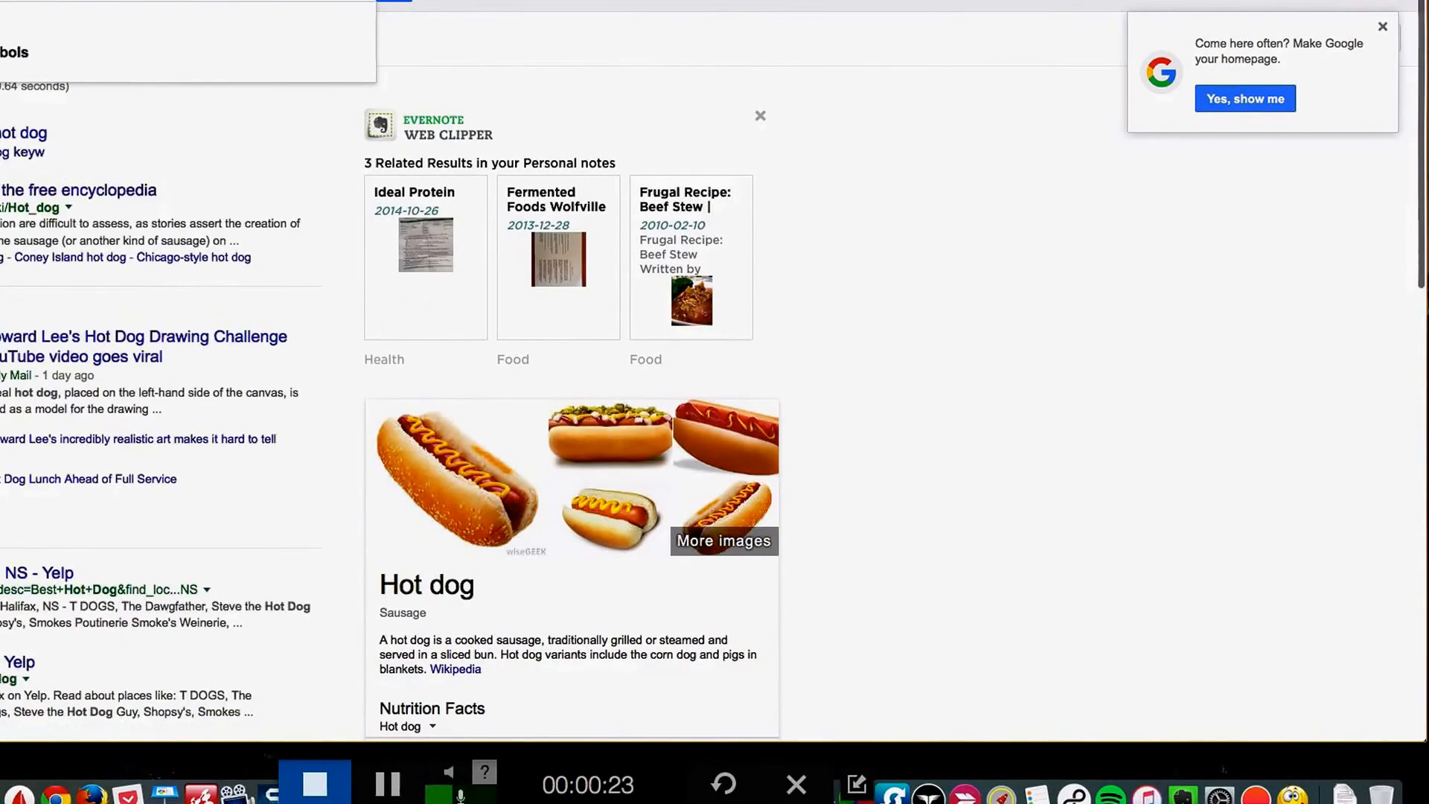
{"action": "type", "text": "research"}
{"action": "key", "text": "Return"}
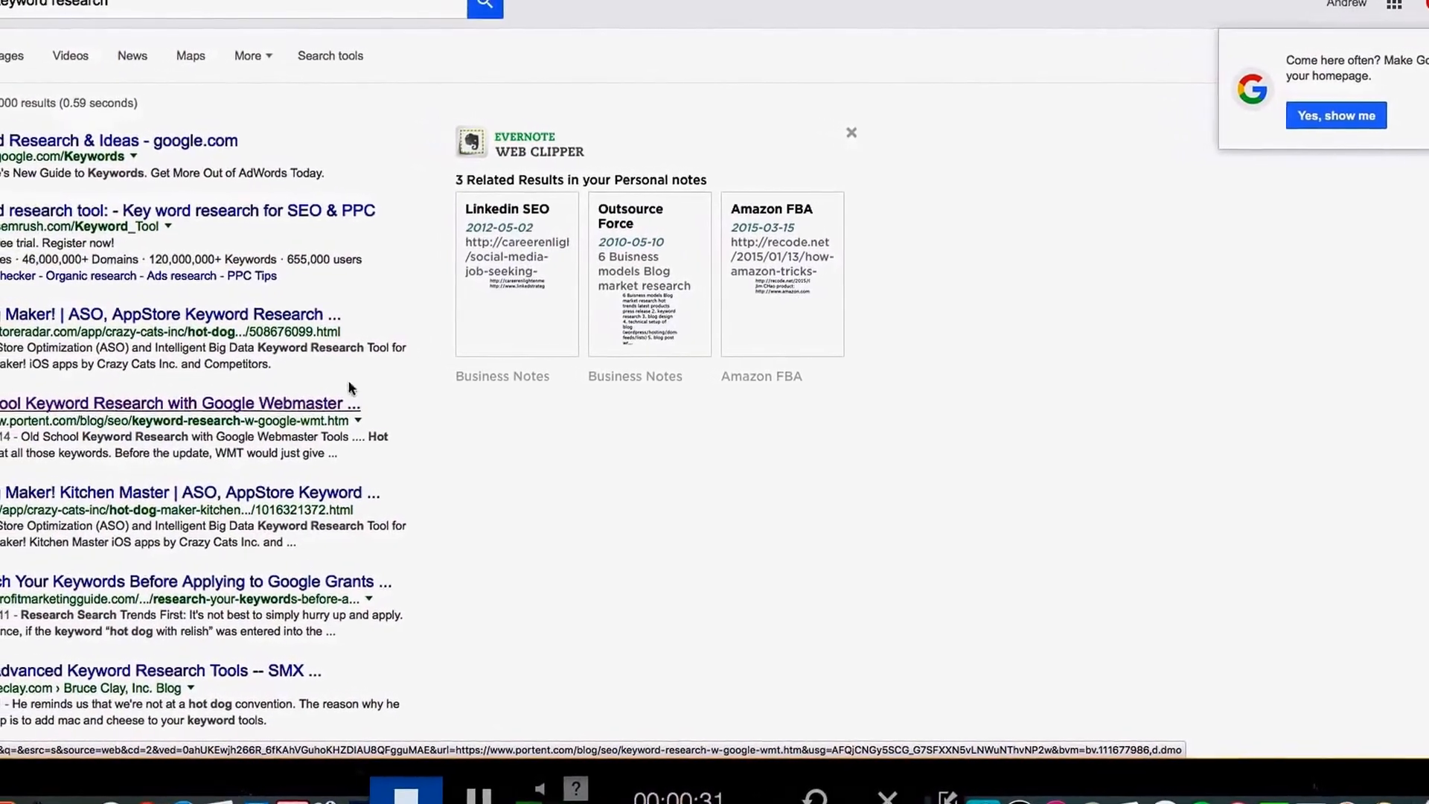
- Open the Portent article Old School Keyword Research with Google Webmaster Tools, read down through it and return to its beginning
{"action": "left_click", "coordinate": [342, 406]}
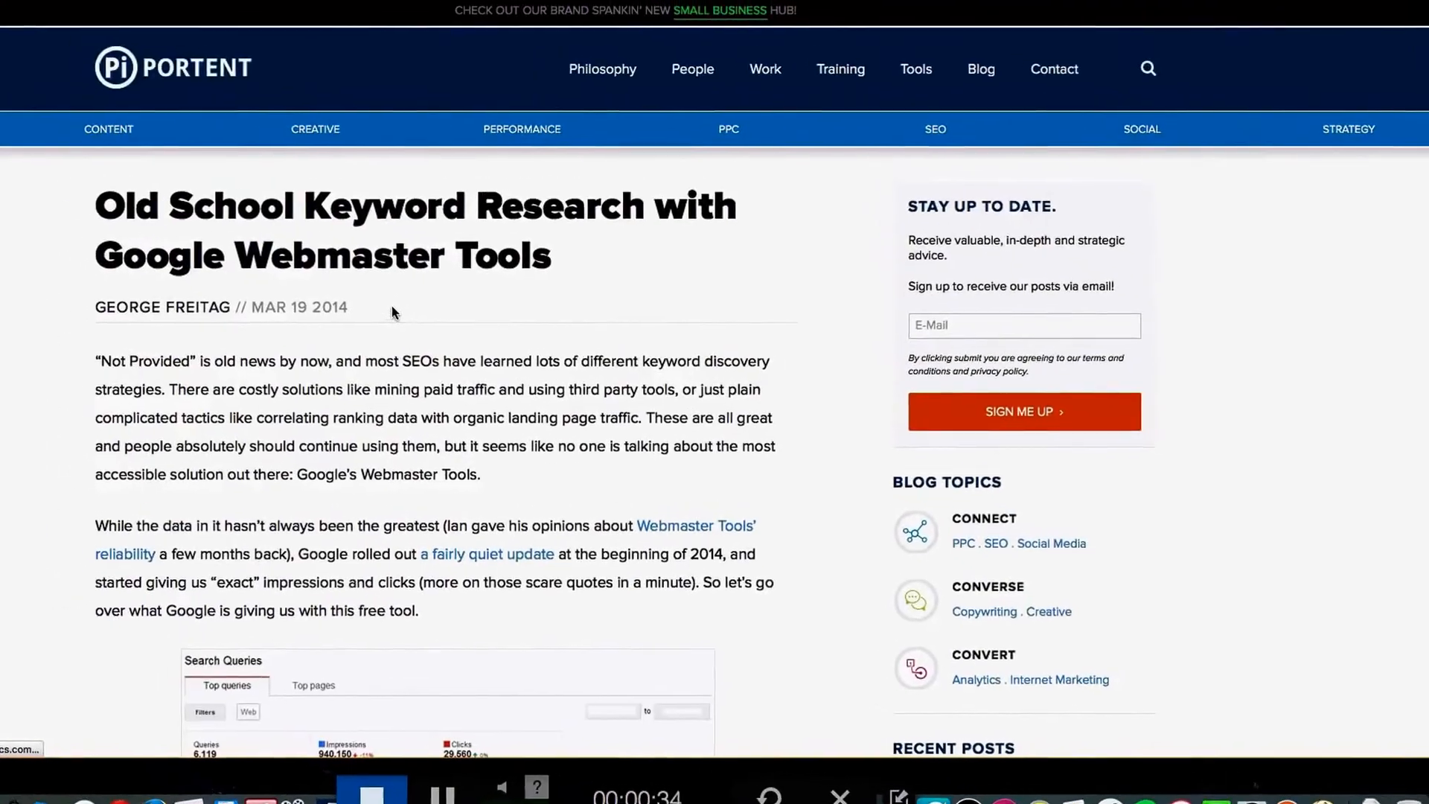
{"action": "scroll", "coordinate": [491, 449], "scroll_direction": "down", "scroll_amount": 2}
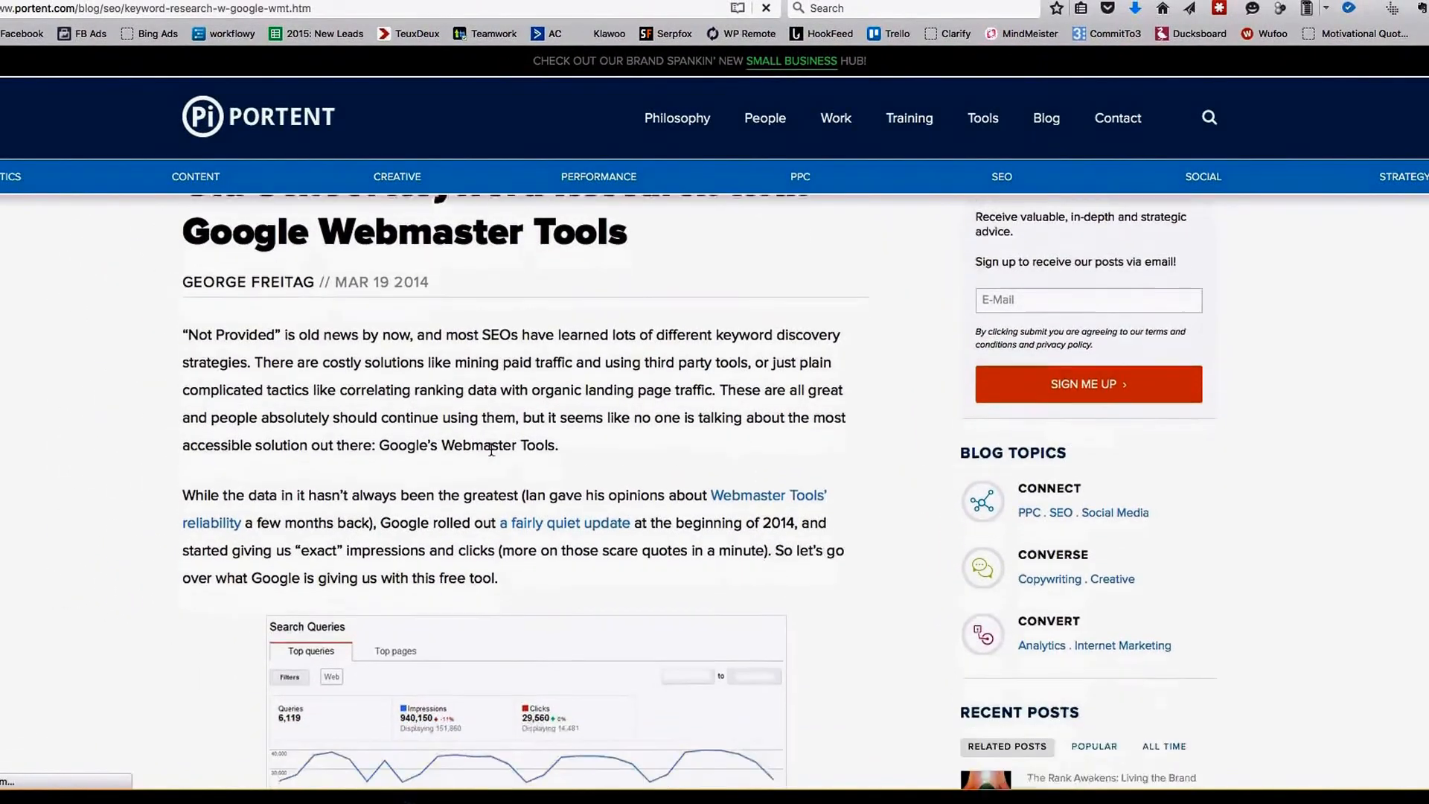
{"action": "scroll", "coordinate": [491, 449], "scroll_direction": "down", "scroll_amount": 8}
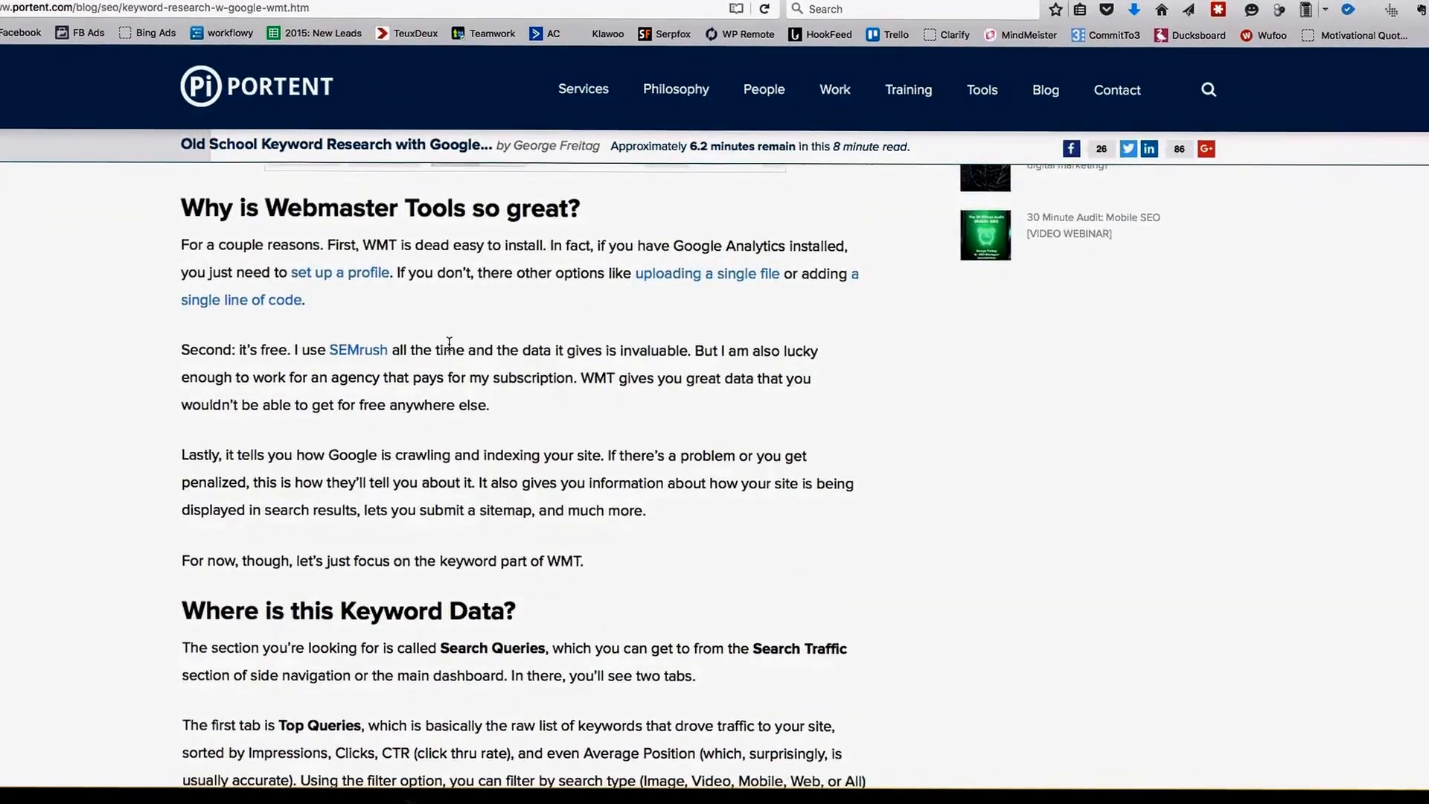
{"action": "scroll", "coordinate": [457, 355], "scroll_direction": "down", "scroll_amount": 10}
{"action": "scroll", "coordinate": [452, 364], "scroll_direction": "down", "scroll_amount": 8}
{"action": "scroll", "coordinate": [446, 365], "scroll_direction": "up", "scroll_amount": 20}
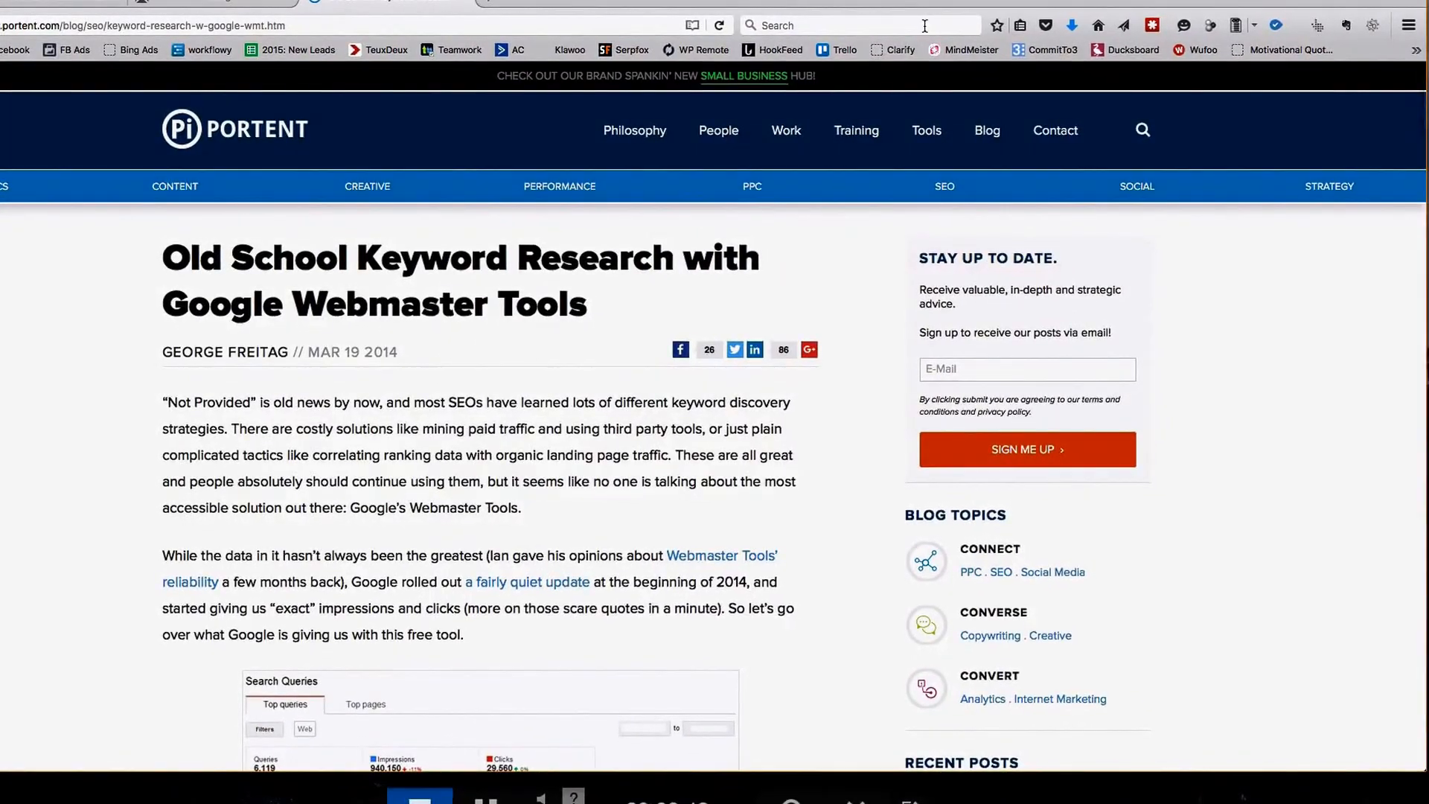
- Stop the Snagit recording and preview the captured video, skipping ahead to 00:00:38 and playing briefly before pausing
{"action": "left_click", "coordinate": [969, 1]}
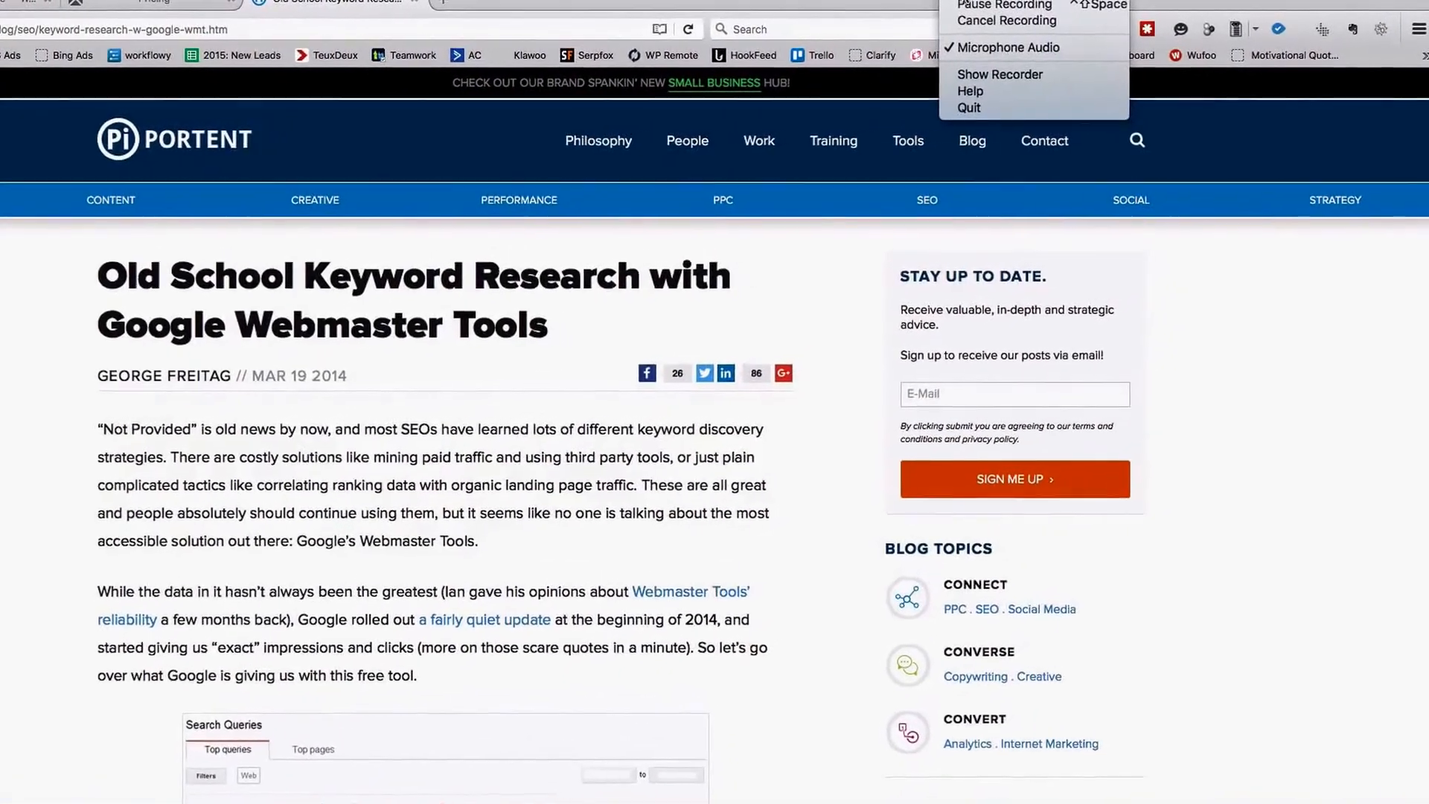
{"action": "left_click", "coordinate": [972, 0]}
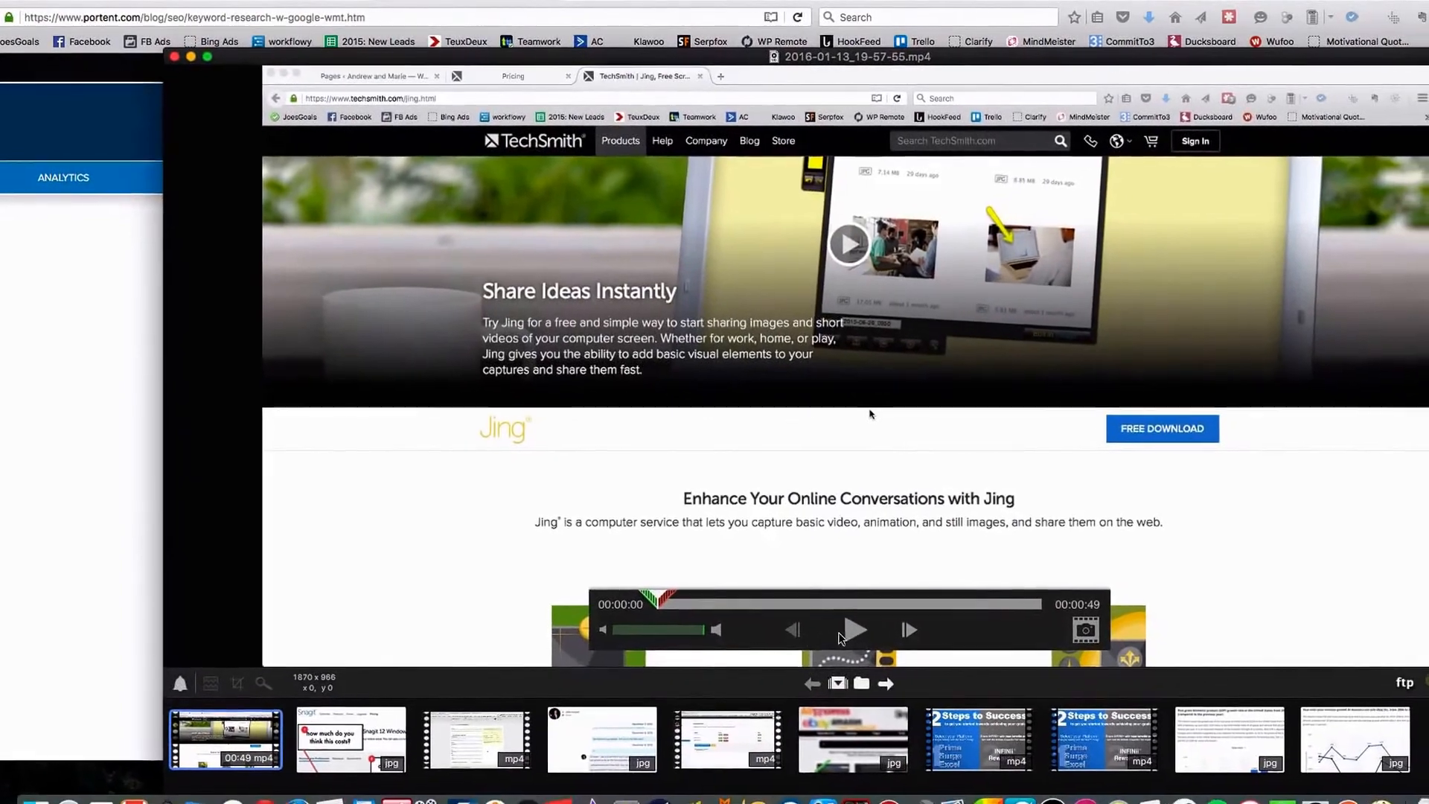
{"action": "left_click", "coordinate": [841, 622]}
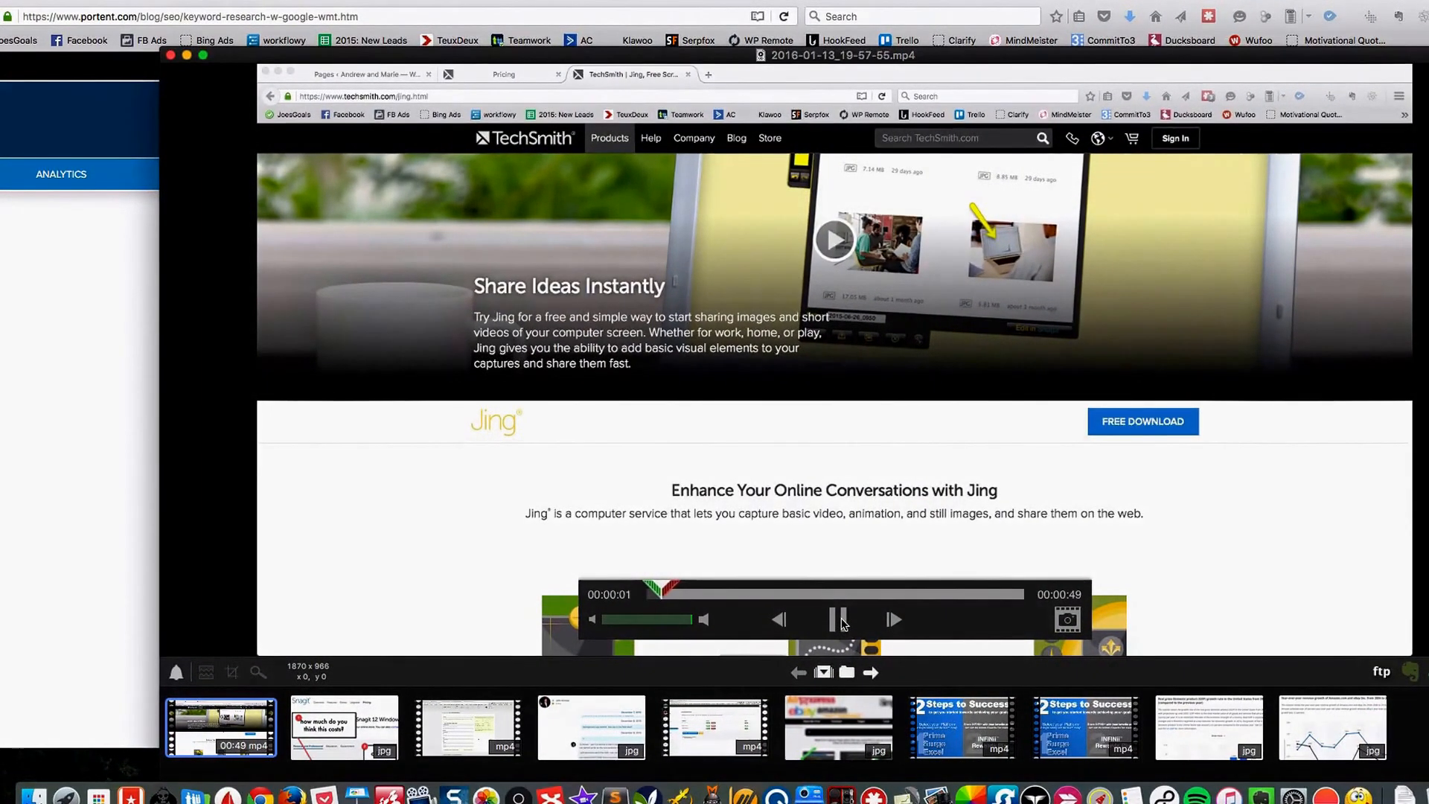
{"action": "left_click", "coordinate": [853, 593]}
{"action": "left_click_drag", "start_coordinate": [853, 593], "coordinate": [938, 592]}
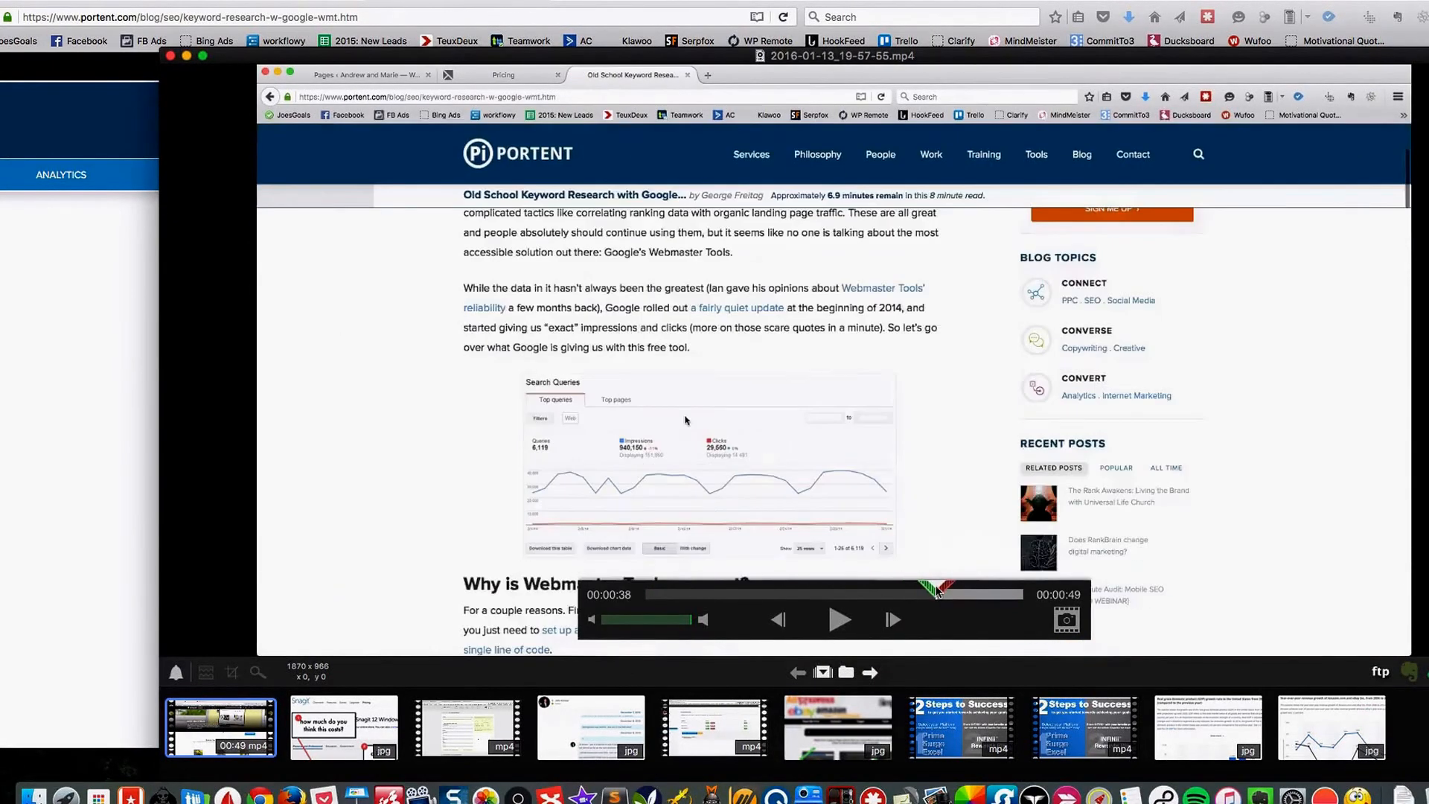
{"action": "left_click", "coordinate": [840, 621]}
{"action": "left_click", "coordinate": [839, 620]}
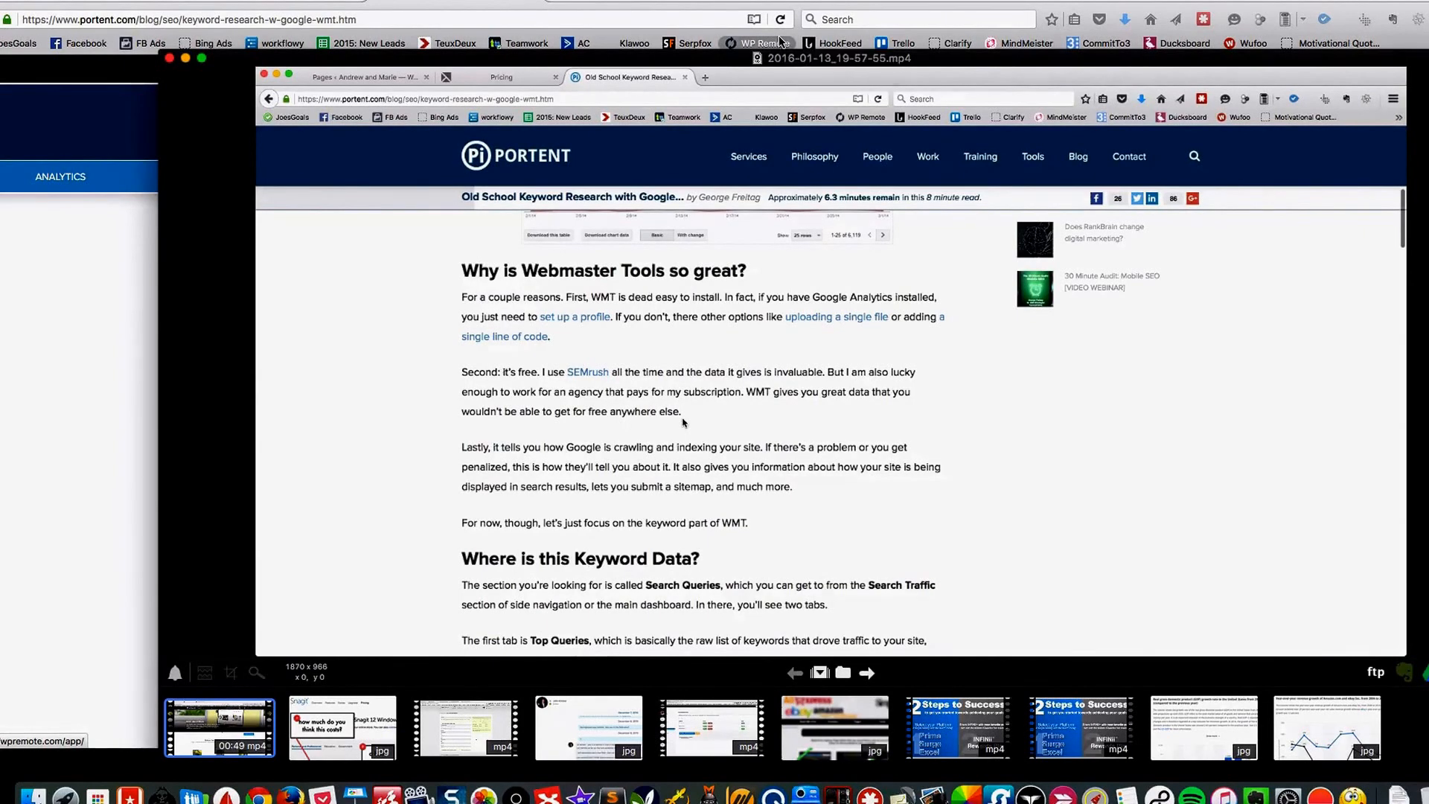
{"action": "left_click", "coordinate": [1005, 2]}
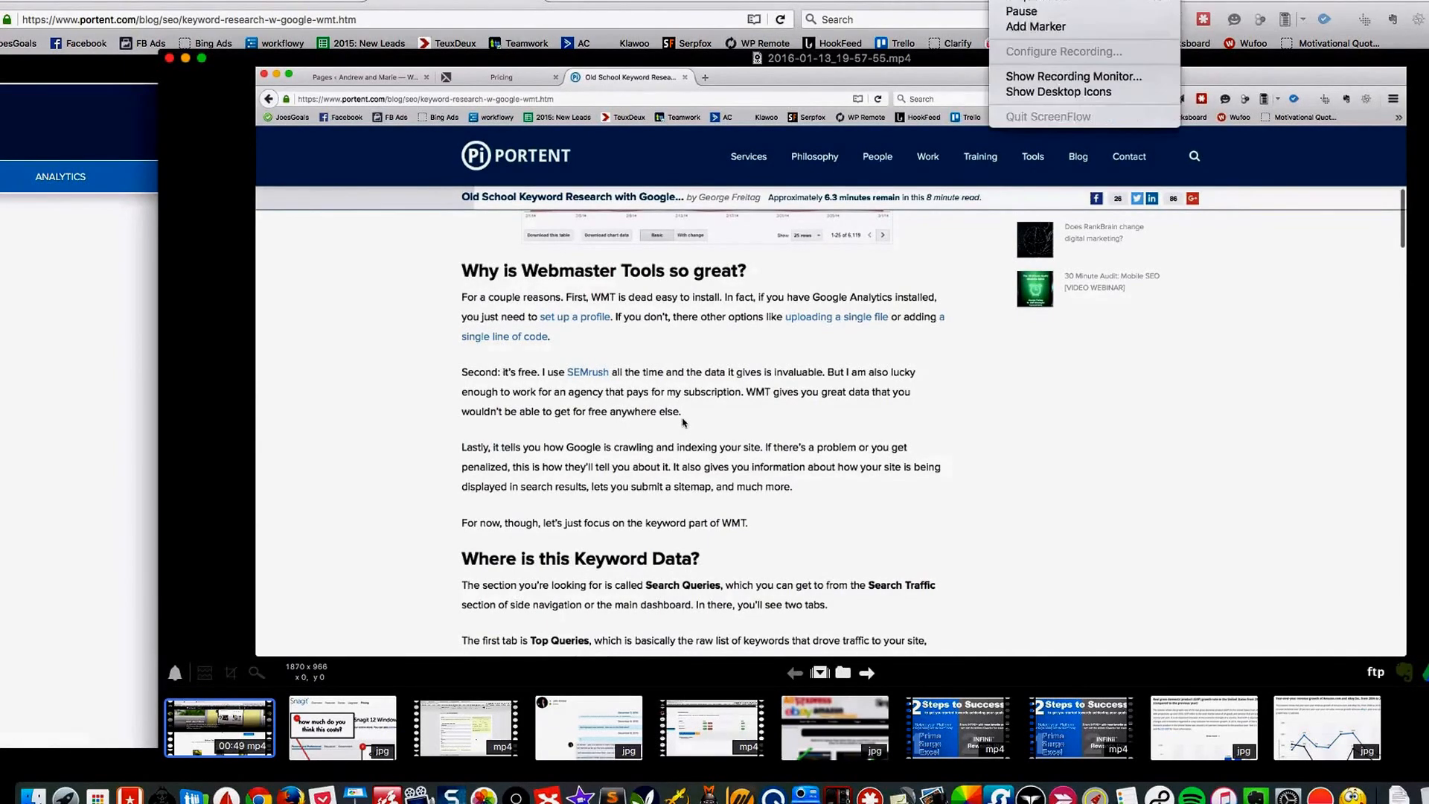